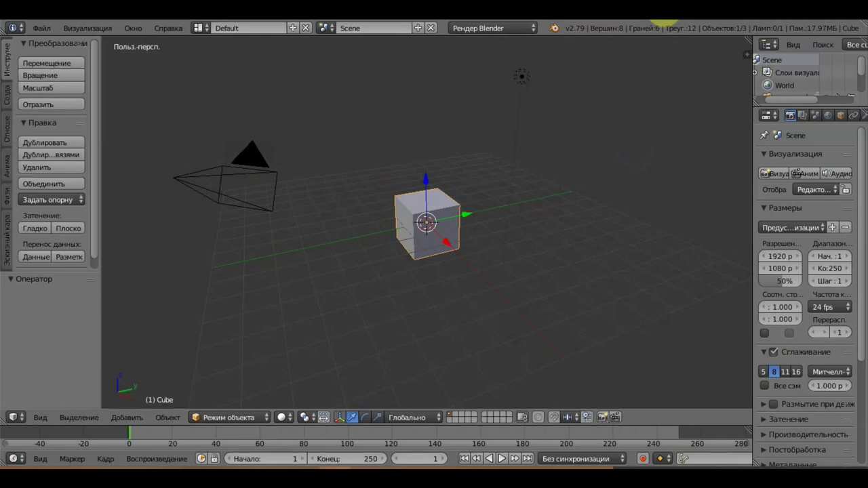
Step: Add a second cube and scale it up about 4.9 times
key("KP_Divide")
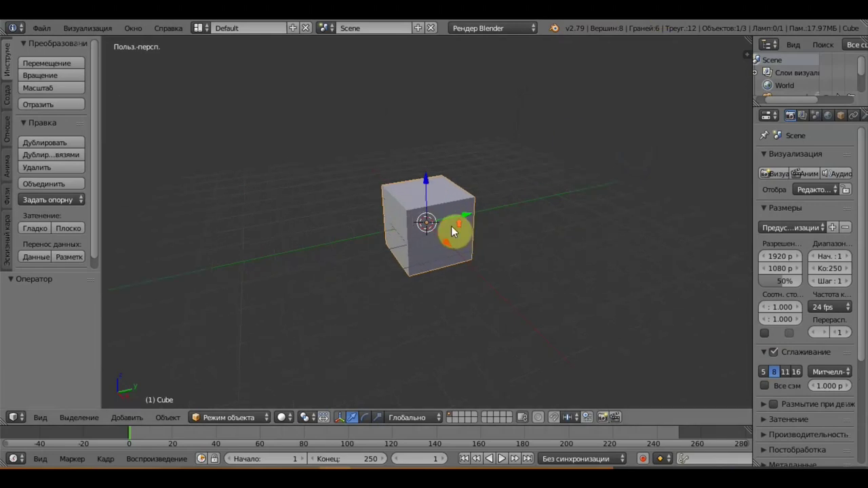
key("KP_Divide")
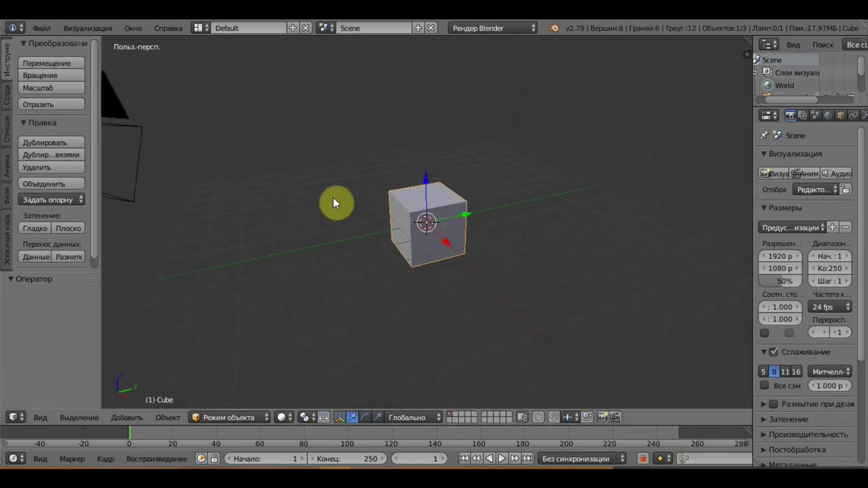
key("shift+a")
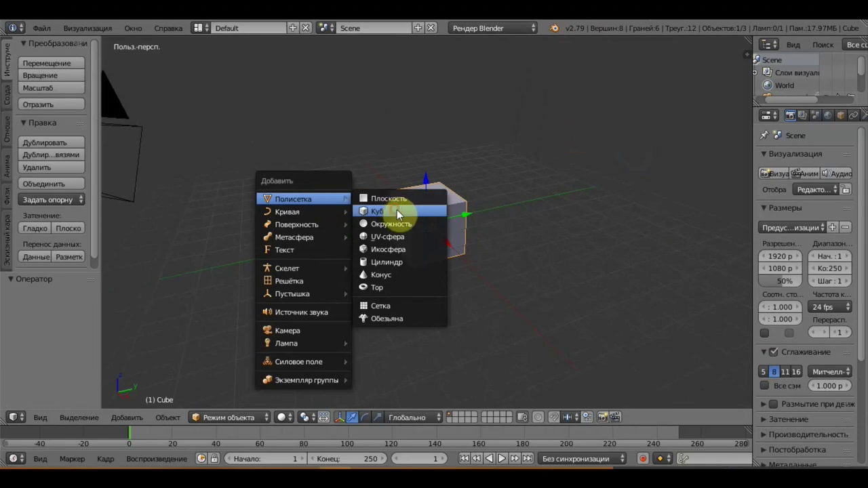
left_click(397, 213)
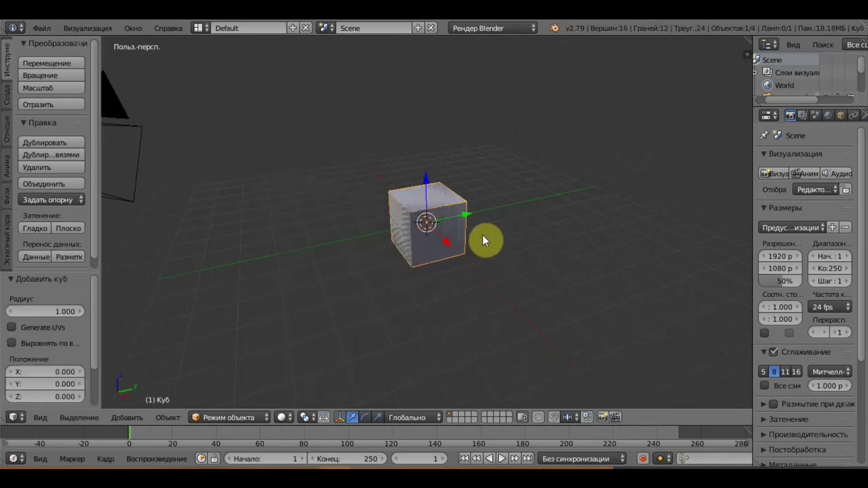
key("s")
left_click(706, 267)
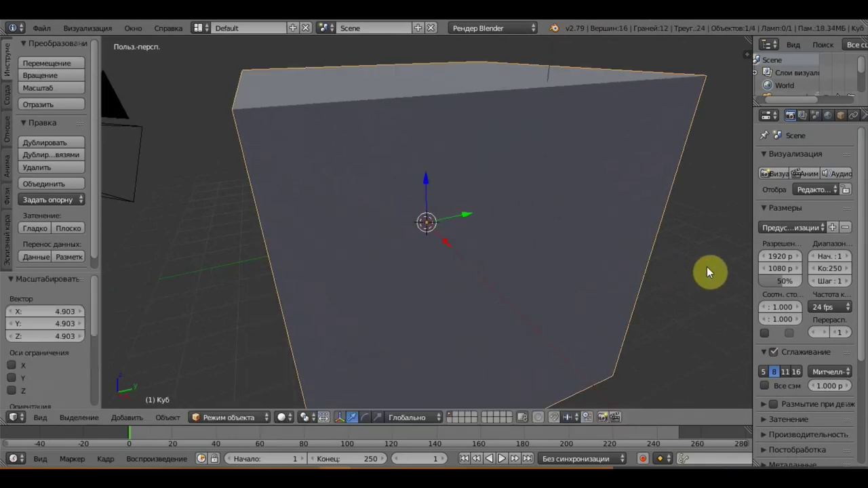
Step: Flatten the enlarged cube along Z into a thin floor slab, then select the original cube
key("KP_1")
scroll(710, 265, "down", 4)
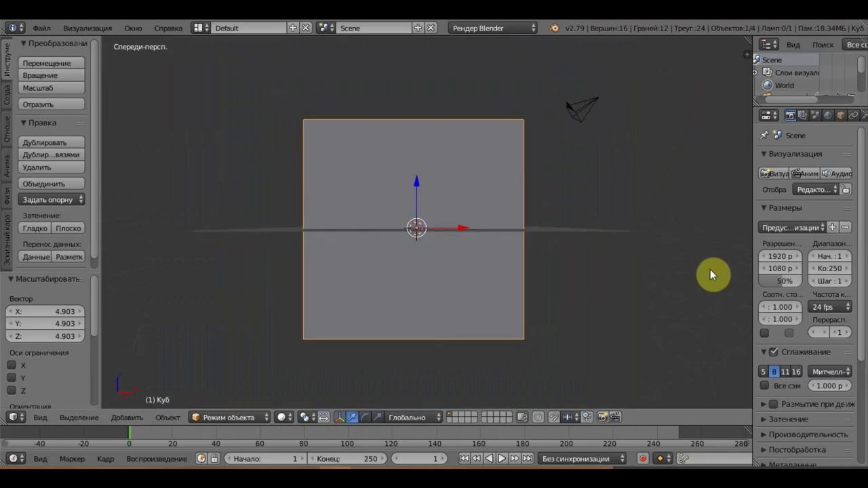
key("s")
key("z")
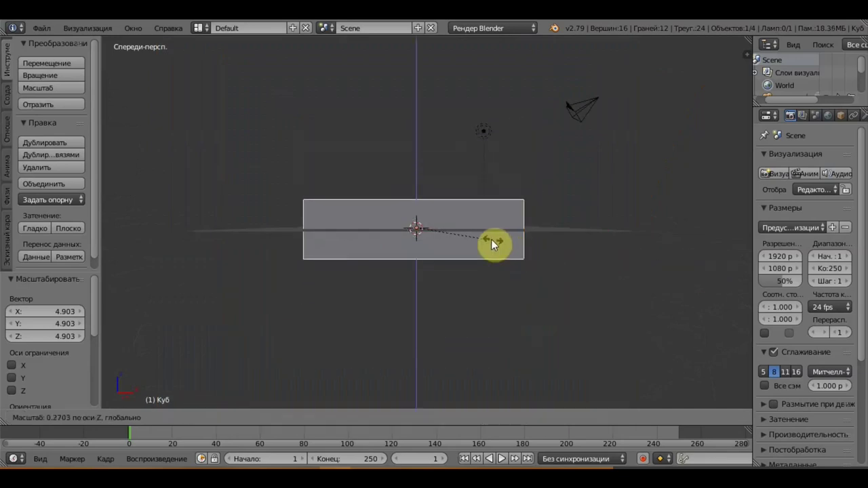
left_click(423, 225)
right_click(426, 214)
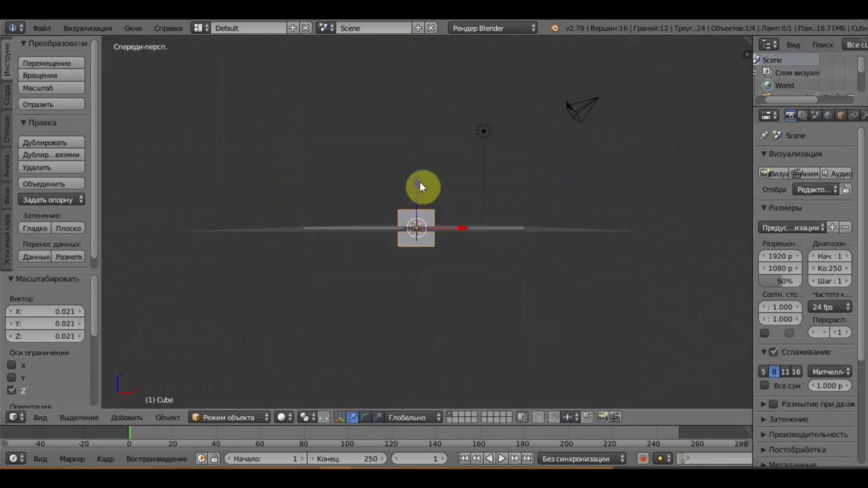
Step: Raise the small cube along Z and enlarge the floor slab
key("g")
key("z")
left_click(415, 162)
scroll(446, 186, "up", 4)
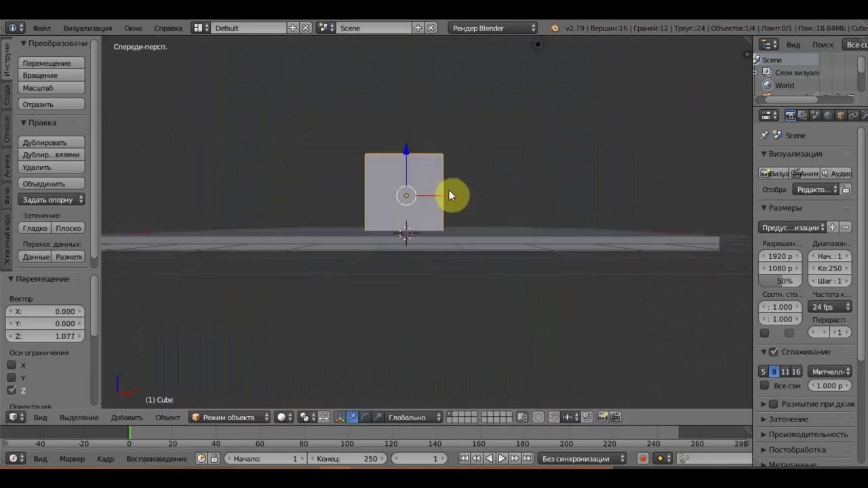
mouse_move(449, 196)
middle_mouse_down()
mouse_move(452, 207)
mouse_move(356, 194)
mouse_move(322, 205)
mouse_move(441, 227)
mouse_move(463, 245)
middle_mouse_up()
scroll(465, 252, "down", 3)
right_click(469, 249)
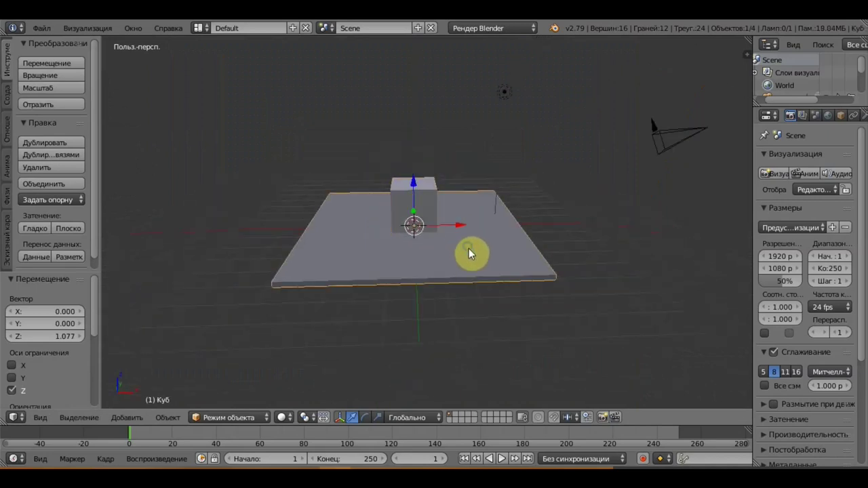
key("s")
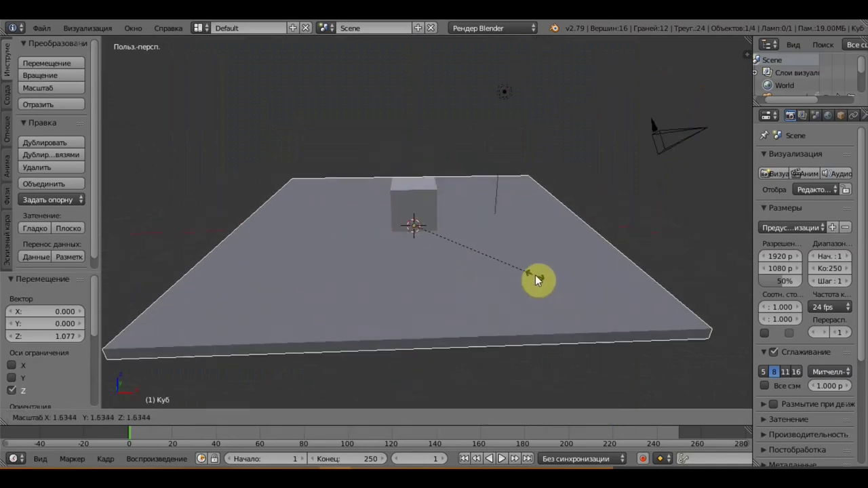
left_click(536, 276)
Step: Drag the small cube down so it rests on the slab's top surface
right_click(420, 191)
middle_click_drag(446, 201, 439, 164)
left_click_drag(413, 145, 410, 137)
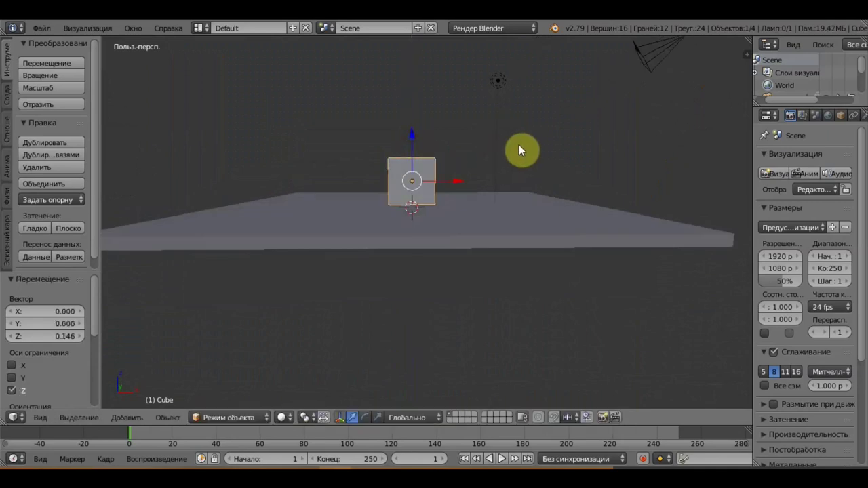
mouse_move(519, 145)
middle_mouse_down()
mouse_move(521, 211)
mouse_move(513, 164)
middle_mouse_up()
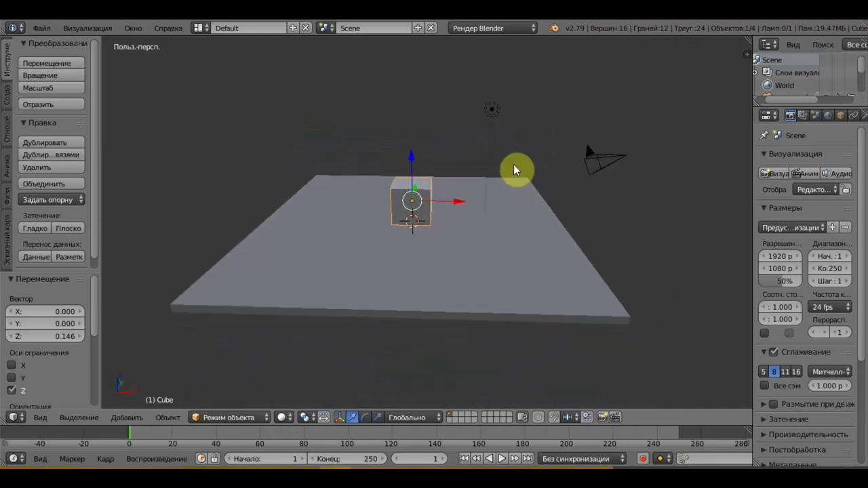
middle_click_drag(496, 193, 490, 186)
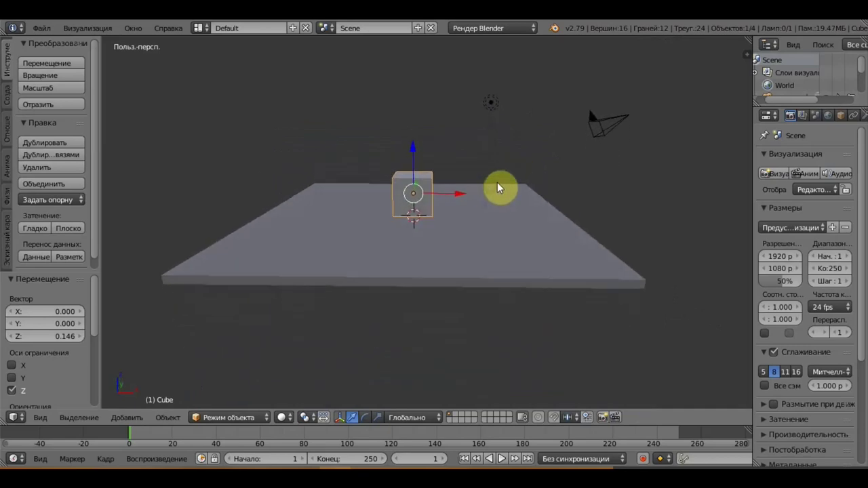
key("KP_1")
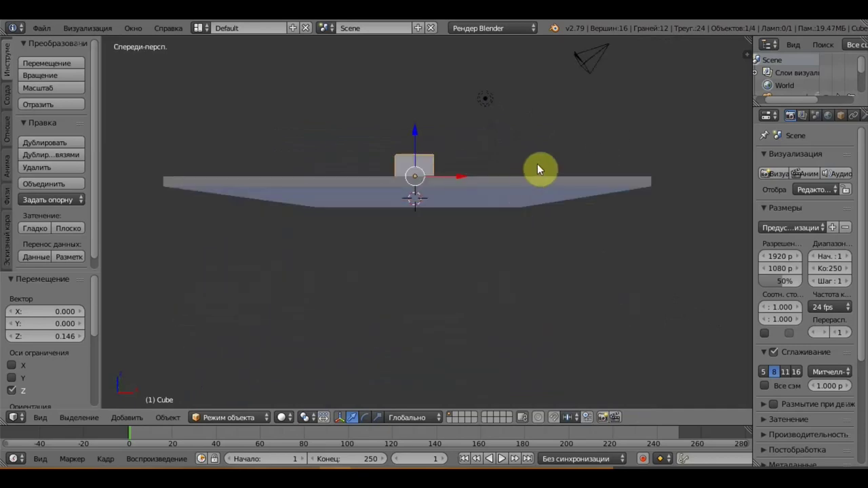
middle_click_drag(538, 164, 534, 226, "shift")
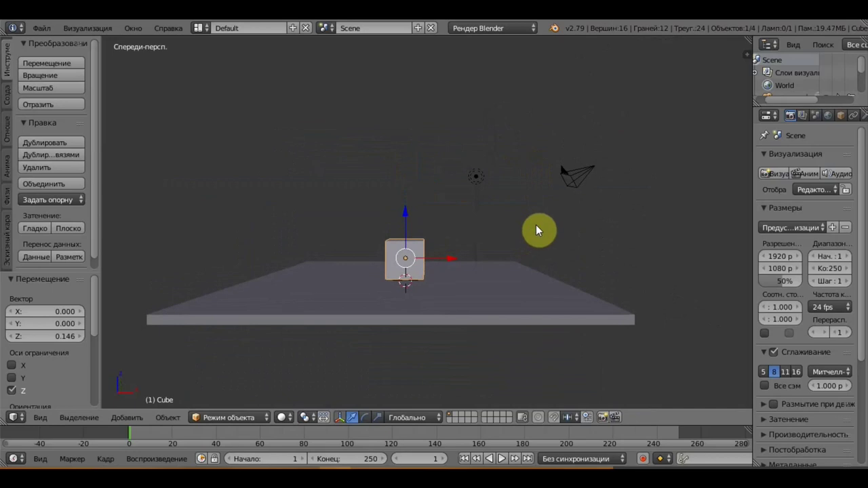
key("shift+a")
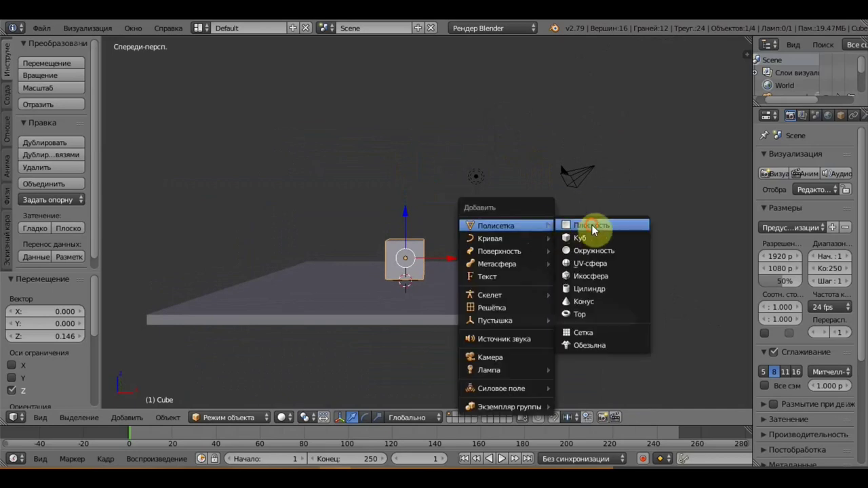
Step: Add a plane and move it up and to the left of the cube
left_click(591, 224)
key("g")
key("z")
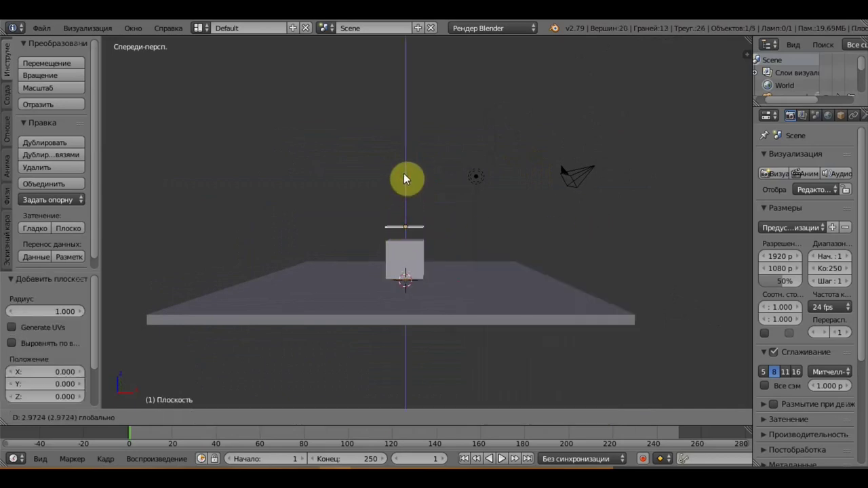
left_click(407, 180)
key("g")
key("x")
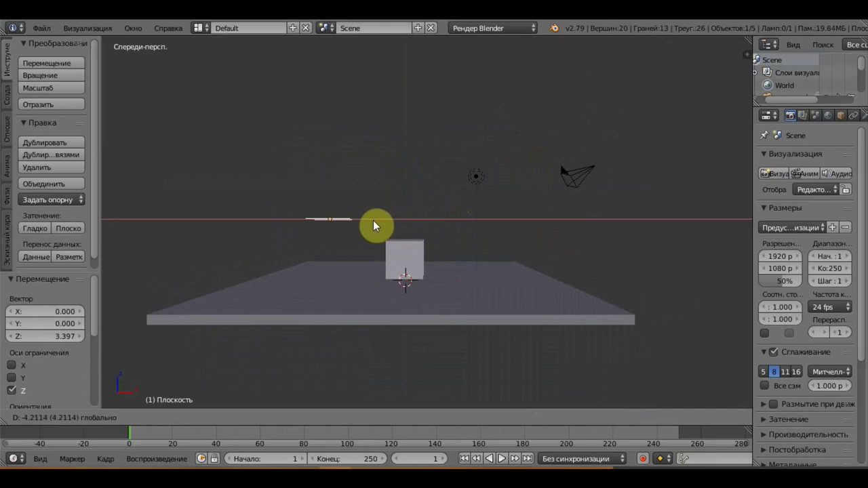
left_click(375, 225)
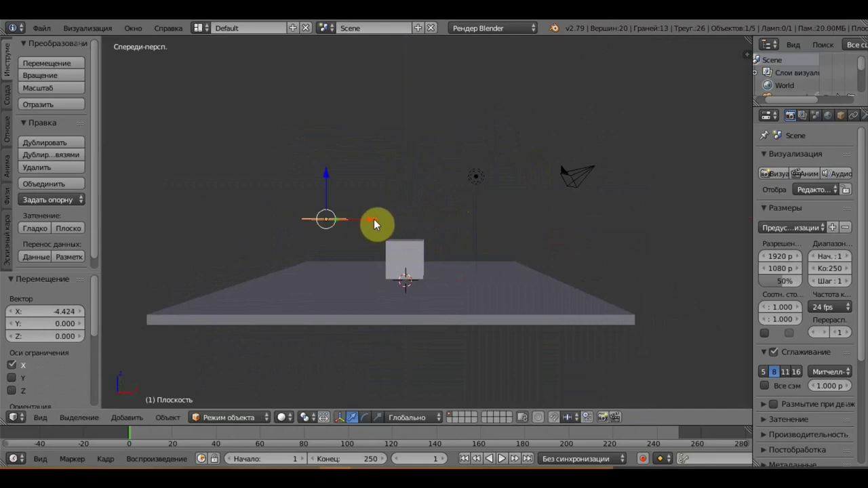
Step: Rotate the plane about 82° around Y so it stands nearly upright
key("r")
key("z")
left_click(369, 252)
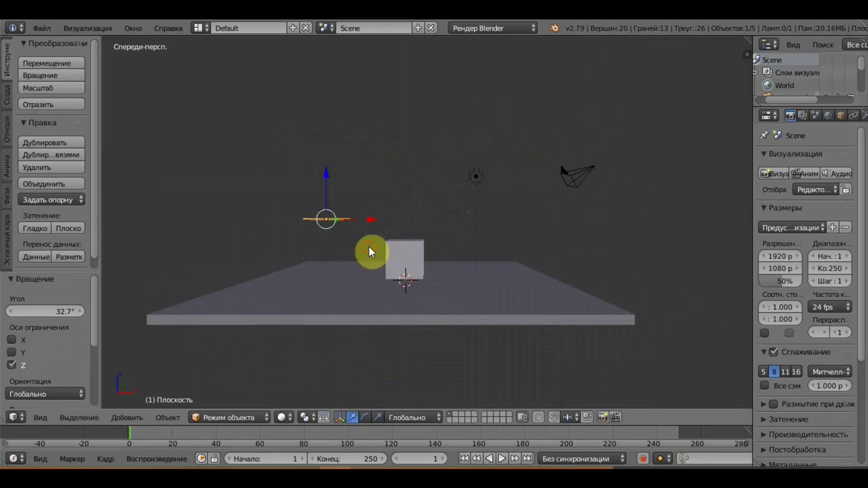
key("ctrl+z")
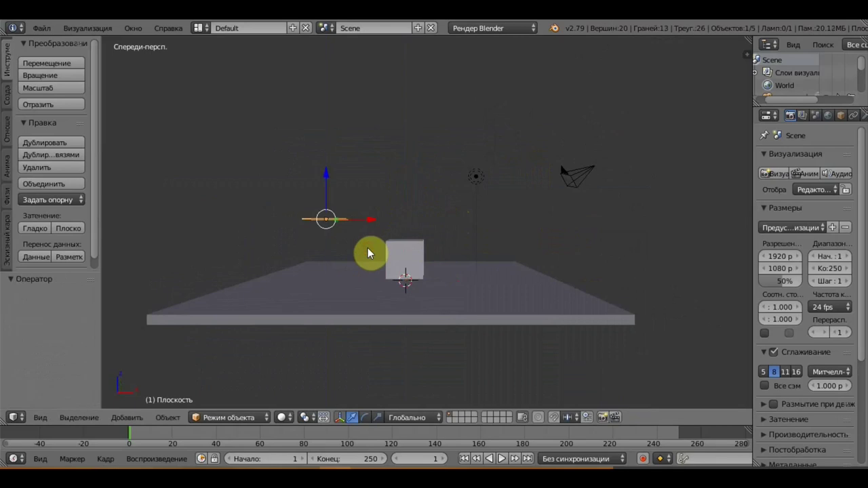
key("r")
key("y")
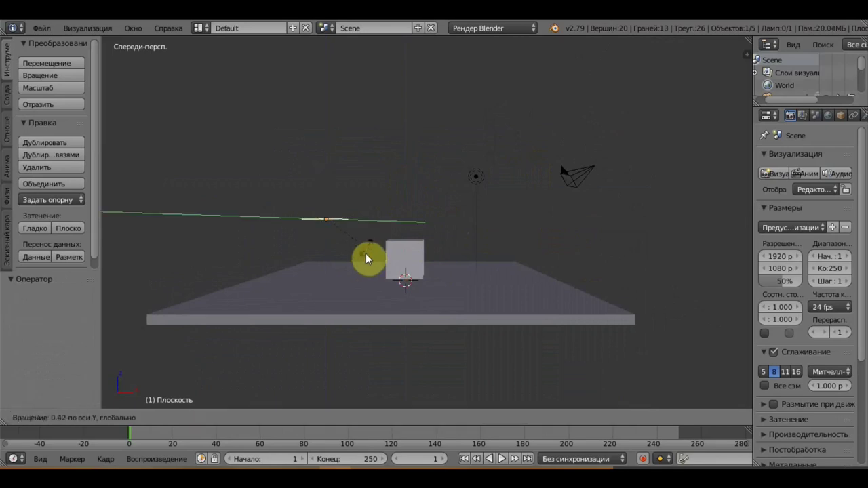
left_click(285, 299)
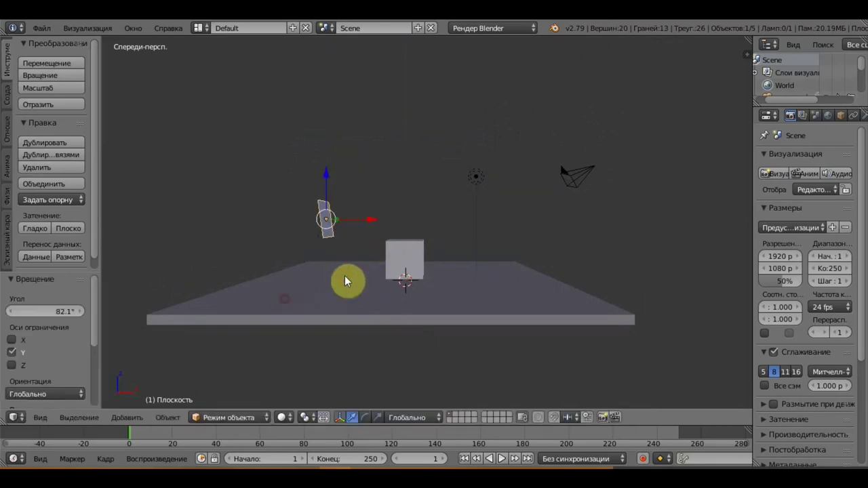
middle_click_drag(344, 278, 288, 290)
key("KP_1")
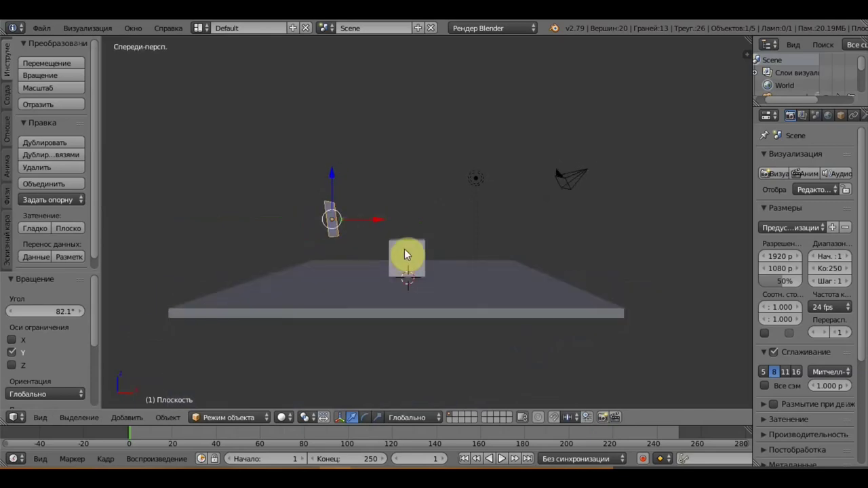
Step: Tilt the plane a further 4.84° about Y and check it from top and front views
key("r")
key("y")
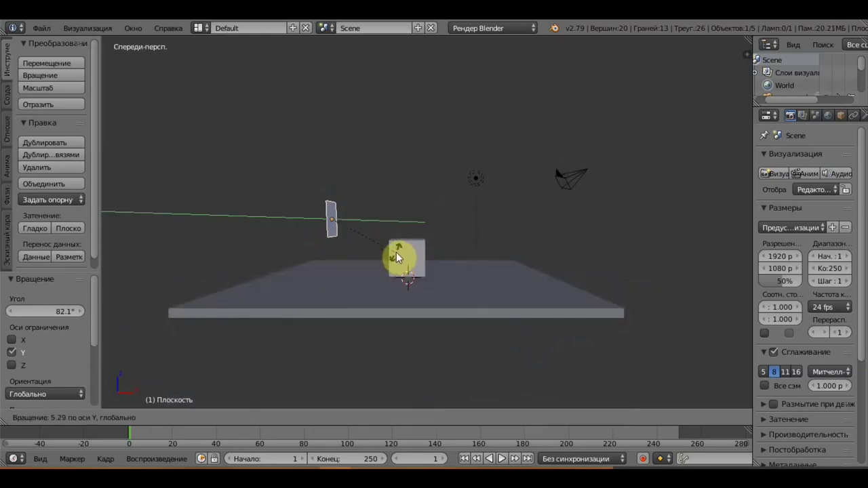
left_click(399, 245)
mouse_move(400, 249)
middle_mouse_down()
mouse_move(413, 290)
mouse_move(410, 377)
middle_mouse_up()
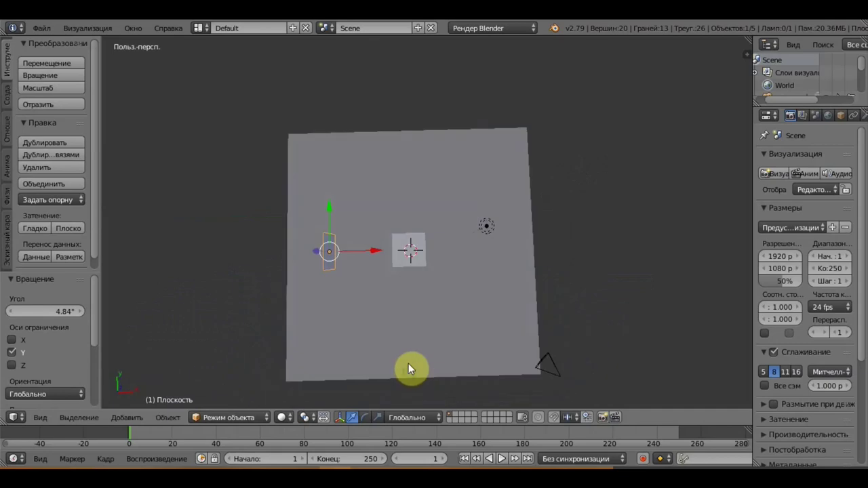
key("KP_7")
middle_click_drag(420, 343, 434, 218)
key("KP_1")
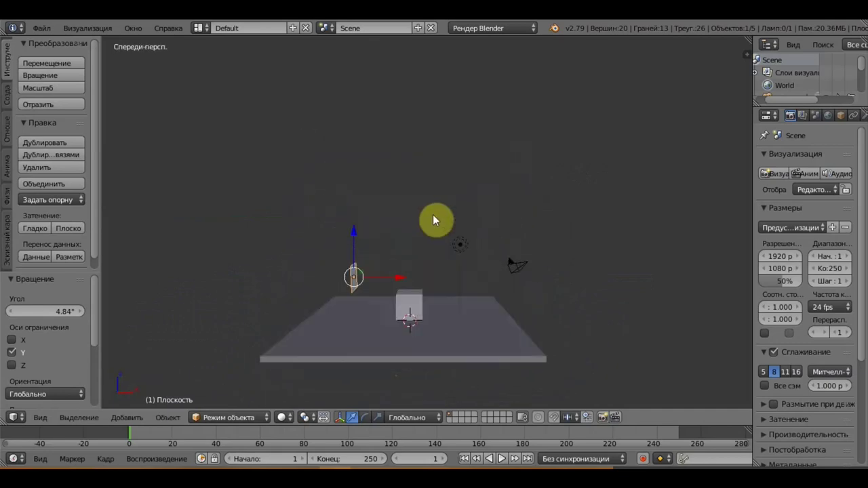
scroll(429, 216, "up", 2)
Step: Enlarge the left plane and lower it 1.337 along Z
mouse_move(426, 260)
middle_mouse_down("shift")
mouse_move(440, 167)
mouse_move(434, 106)
middle_mouse_up("shift")
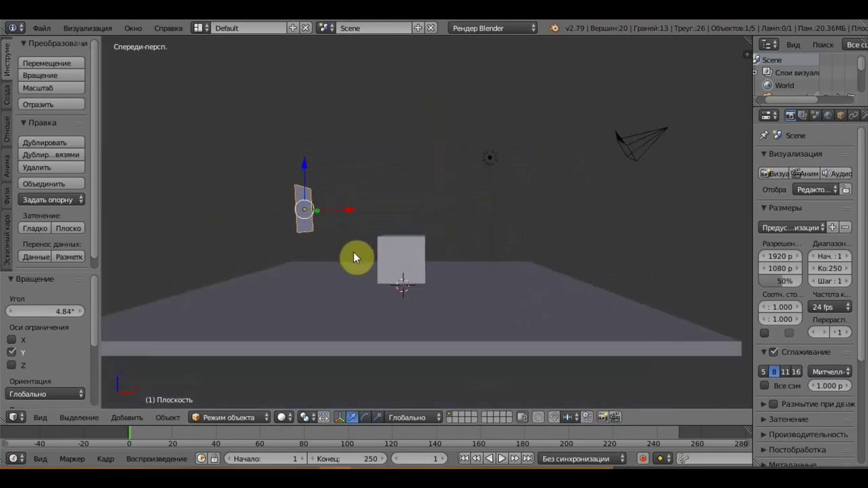
key("s")
left_click(383, 303)
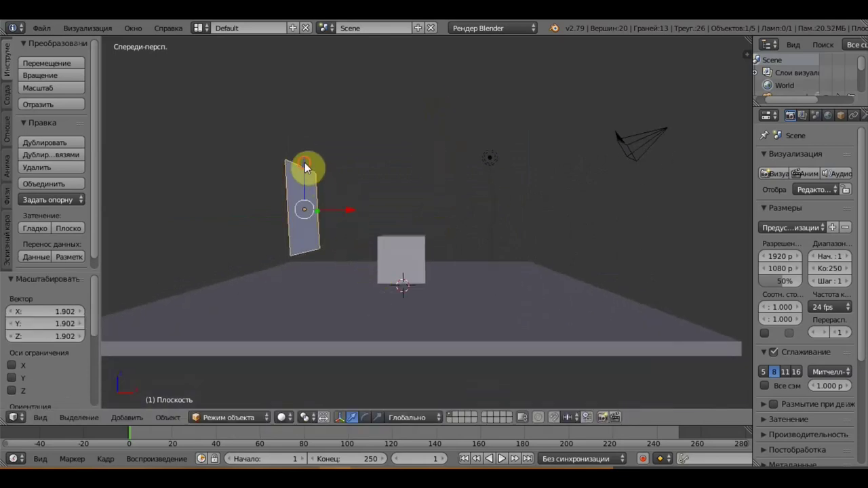
left_click_drag(305, 164, 300, 195)
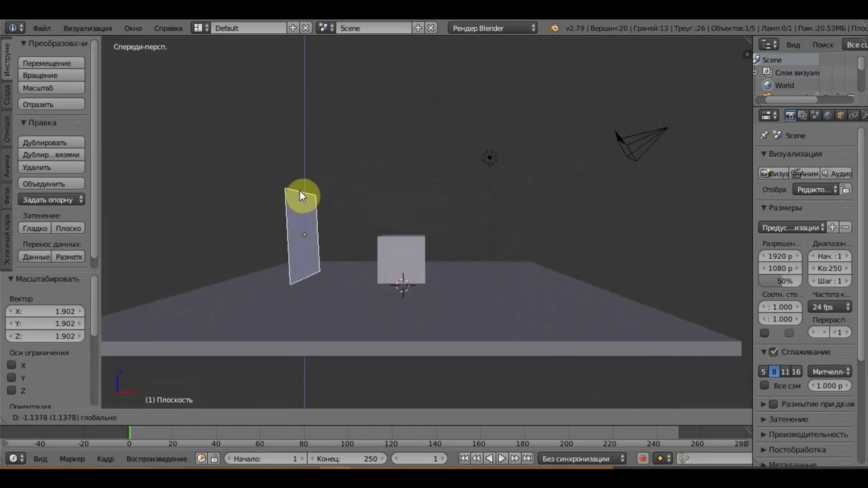
left_click_drag(300, 195, 303, 193)
mouse_move(415, 205)
middle_mouse_down()
mouse_move(427, 246)
mouse_move(482, 230)
mouse_move(438, 209)
mouse_move(455, 305)
mouse_move(443, 309)
mouse_move(430, 285)
mouse_move(441, 271)
middle_mouse_up()
Step: In front view, turn the left plane 13.7° about the Z axis
key("KP_1")
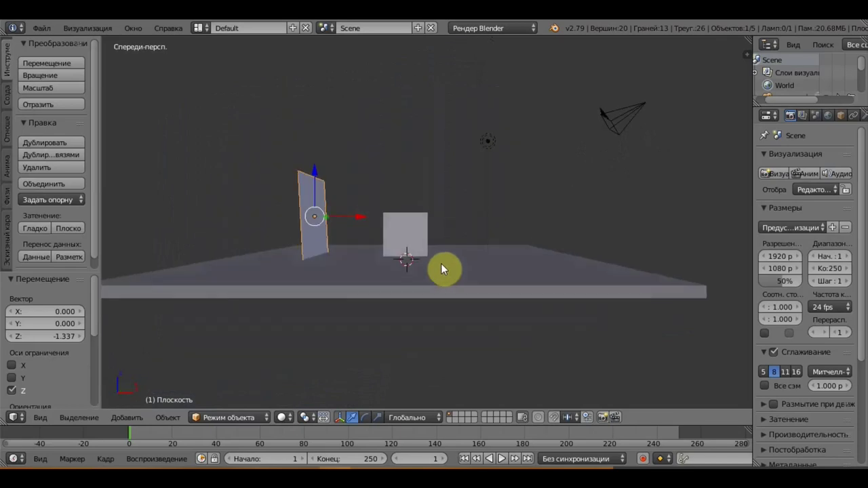
key("r")
key("z")
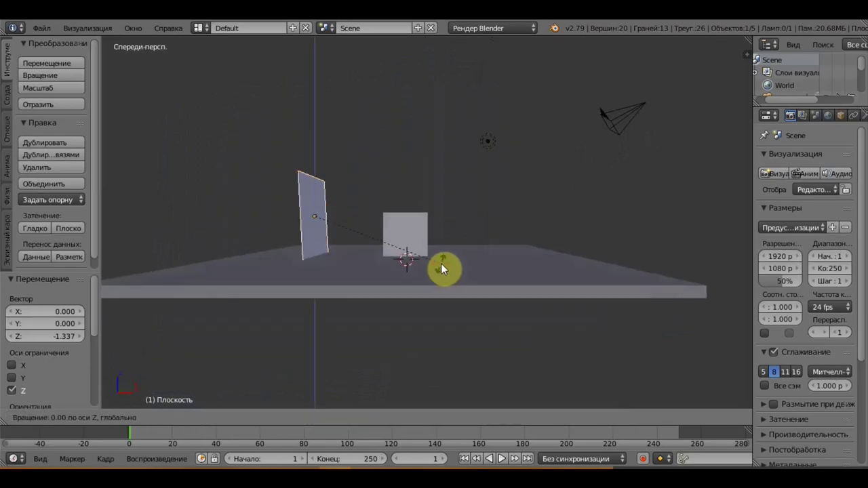
left_click(379, 259)
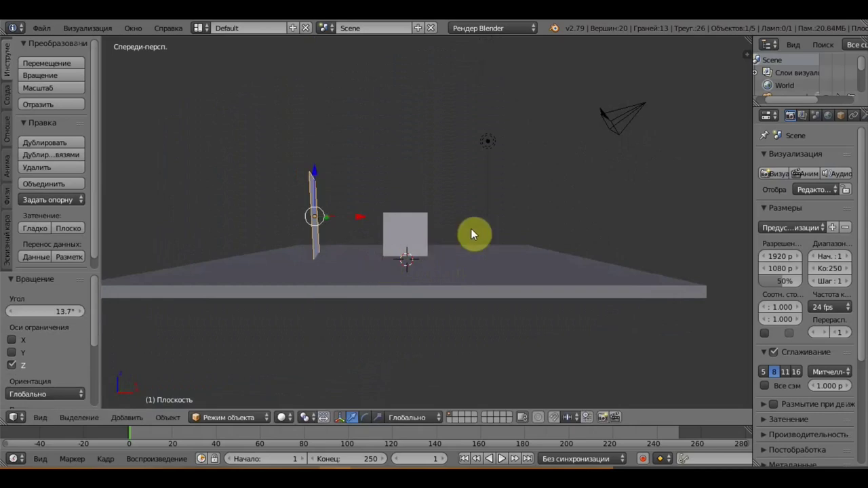
key("shift+a")
Step: Add a plane right of the cube and stand it upright at -90.3° about Y
left_click(513, 230)
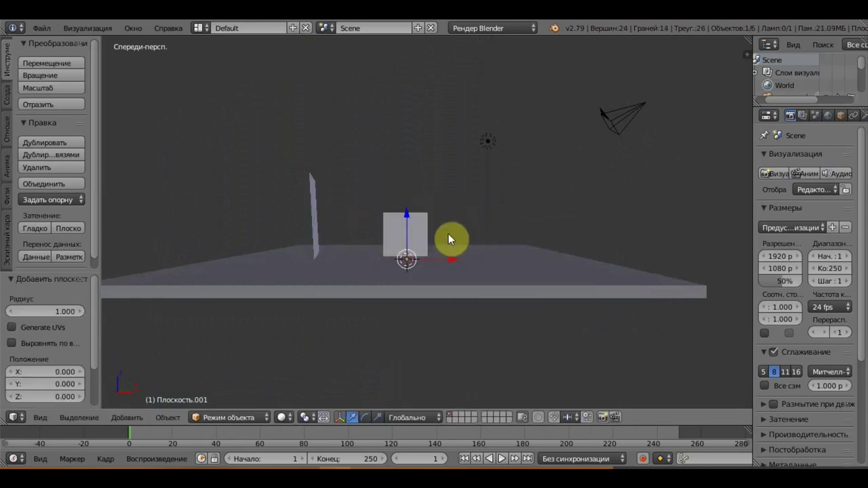
left_click_drag(451, 262, 579, 254)
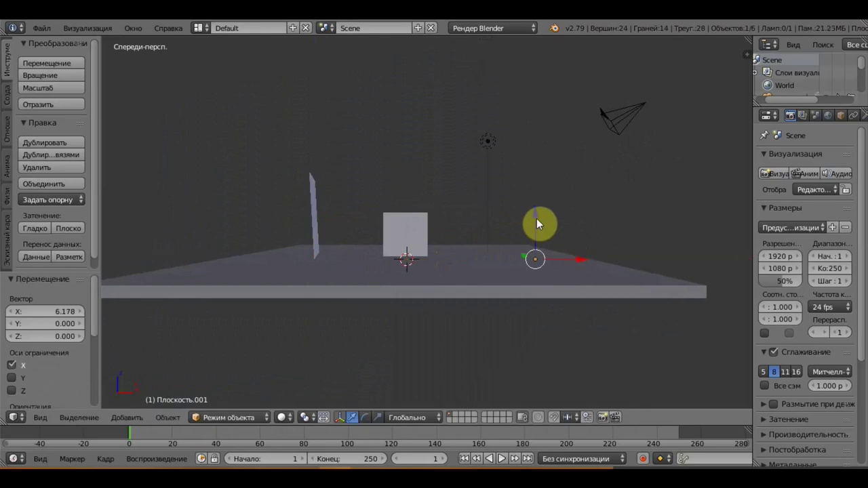
left_click_drag(536, 218, 537, 181)
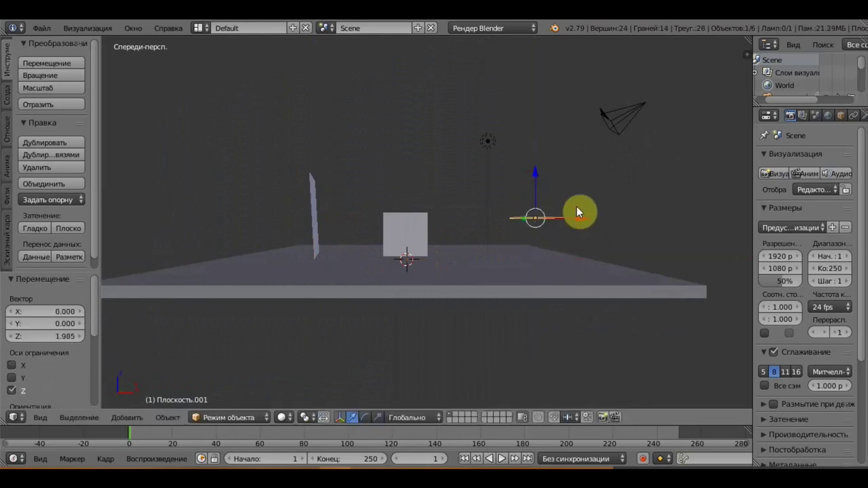
key("r")
key("y")
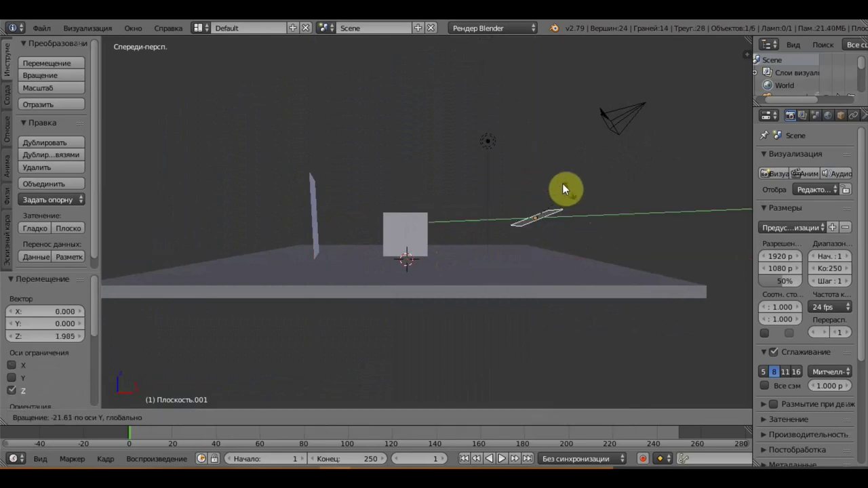
left_click(525, 178)
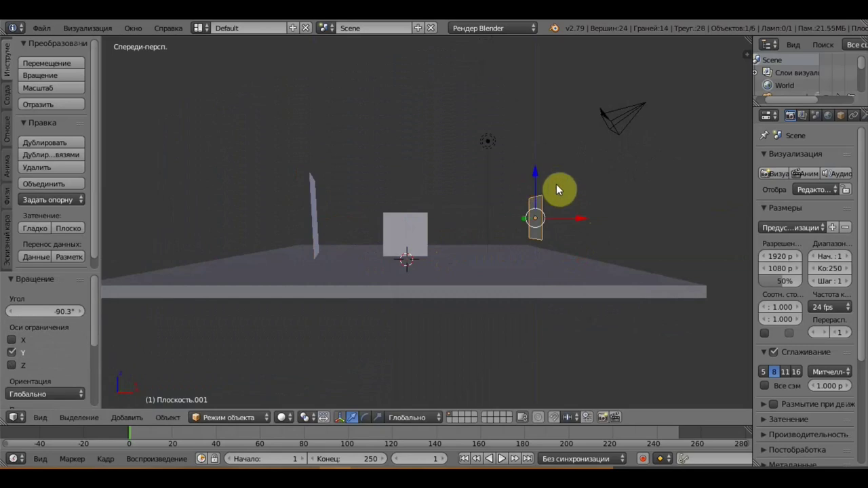
Step: Scale the new plane to 2.04 and lift it 0.306 along Z
key("s")
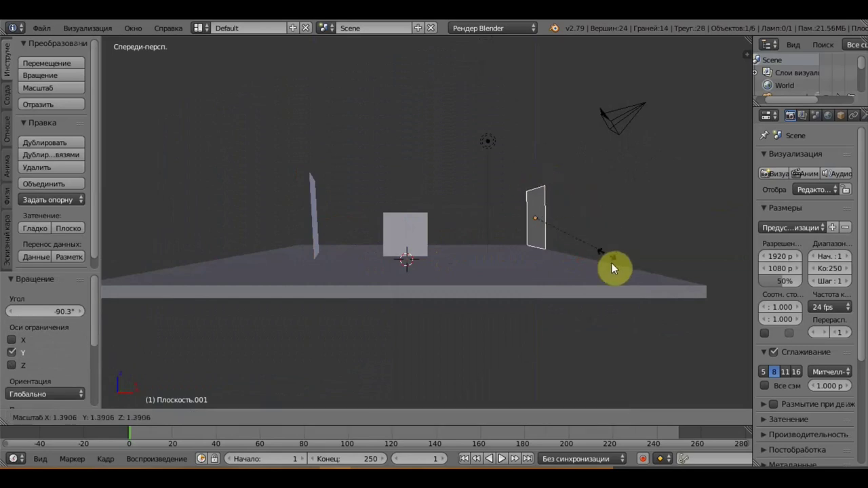
left_click(627, 287)
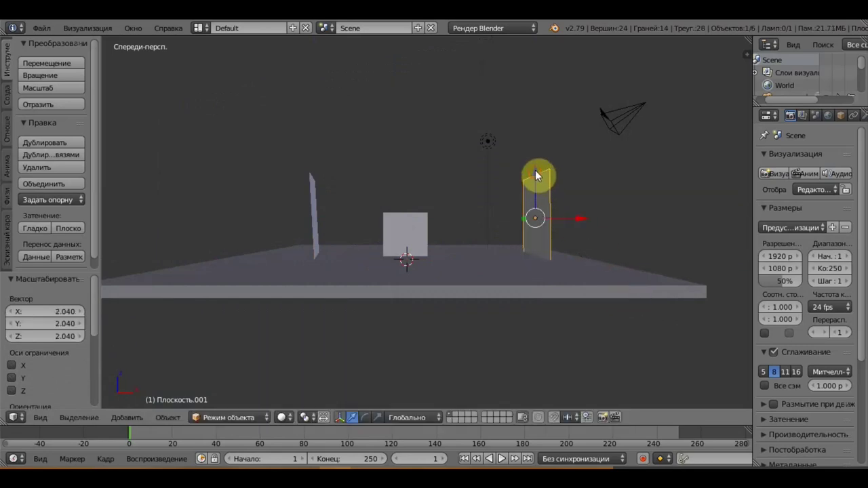
key("g")
key("z")
left_click(534, 172)
Step: From the top view, turn the left plane a further 13.3°
mouse_move(543, 171)
middle_mouse_down()
mouse_move(565, 273)
mouse_move(420, 242)
middle_mouse_up()
middle_click_drag(302, 219, 305, 252)
key("KP_7")
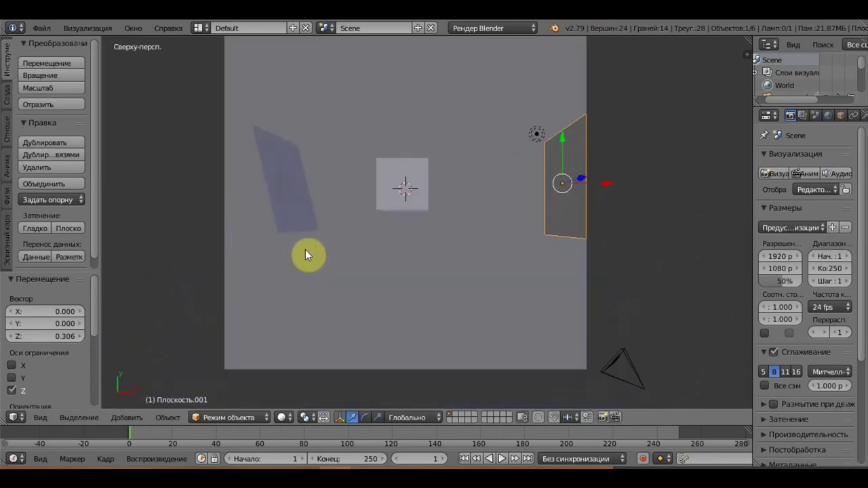
right_click(290, 214)
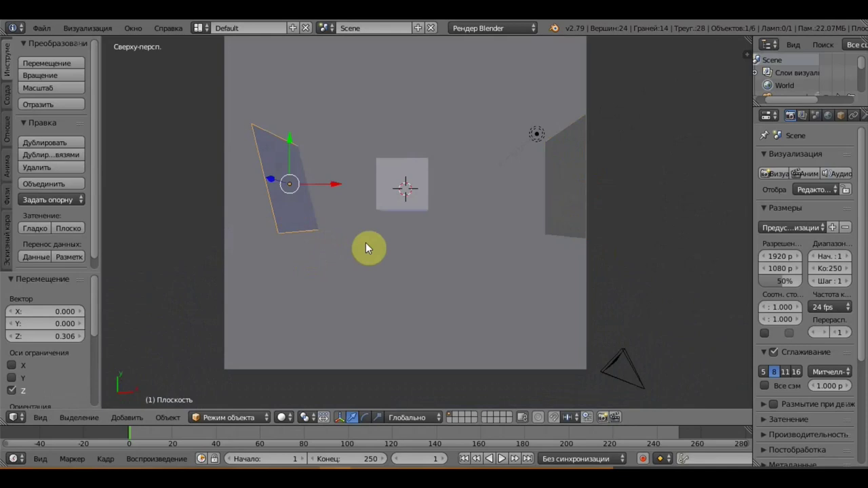
key("r")
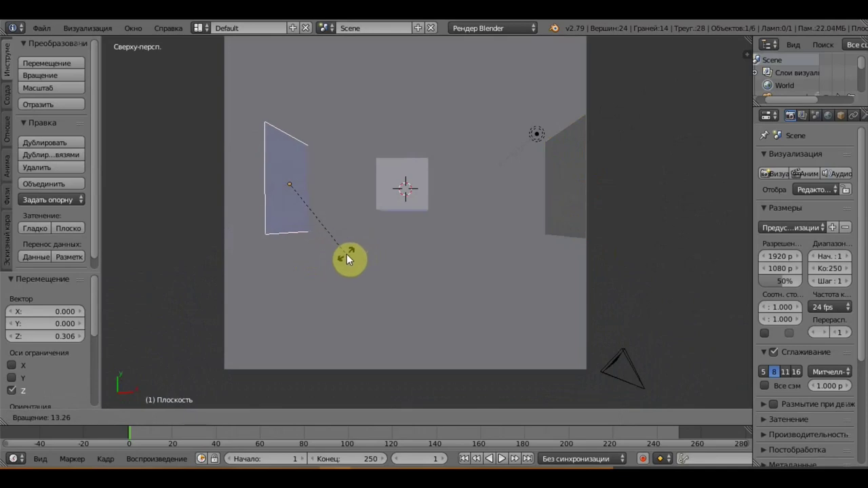
left_click(347, 254)
mouse_move(357, 244)
middle_mouse_down()
mouse_move(360, 125)
mouse_move(404, 175)
mouse_move(499, 153)
mouse_move(400, 167)
mouse_move(603, 160)
middle_mouse_up()
mouse_move(307, 212)
middle_mouse_down()
mouse_move(333, 219)
mouse_move(333, 236)
mouse_move(349, 242)
middle_mouse_up()
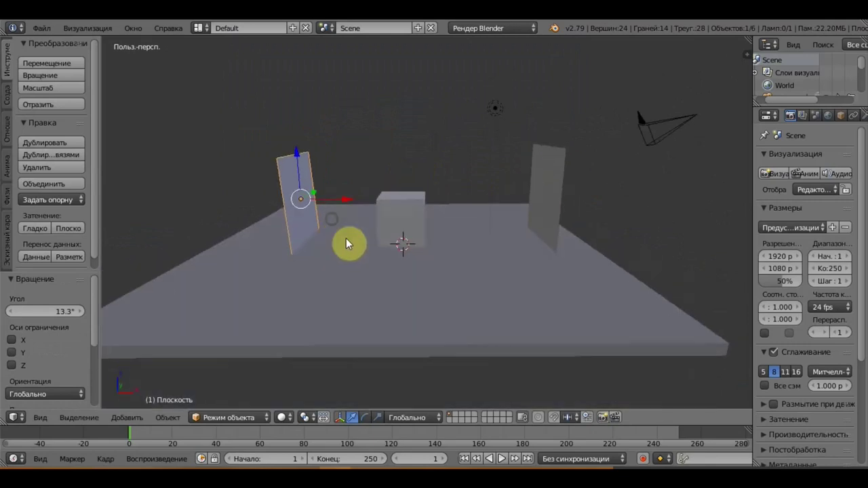
Step: Switch to the Game Logic layout with the Blender Game render engine
left_click(207, 30)
left_click(225, 96)
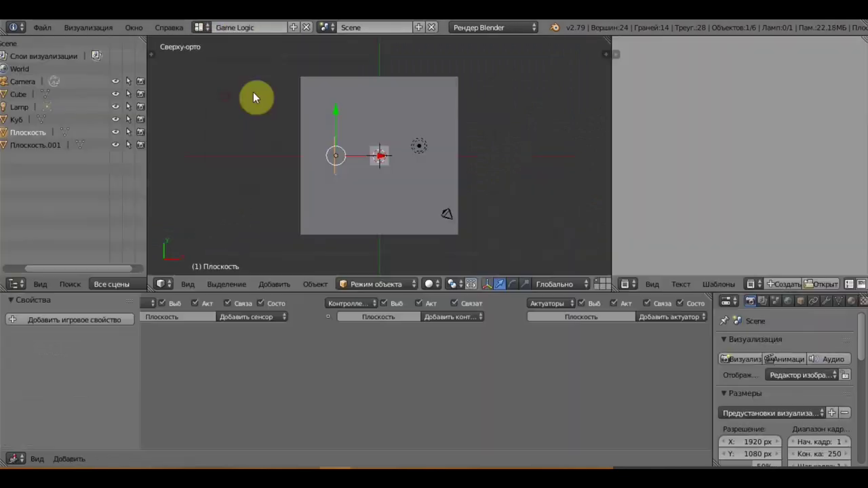
left_click(455, 27)
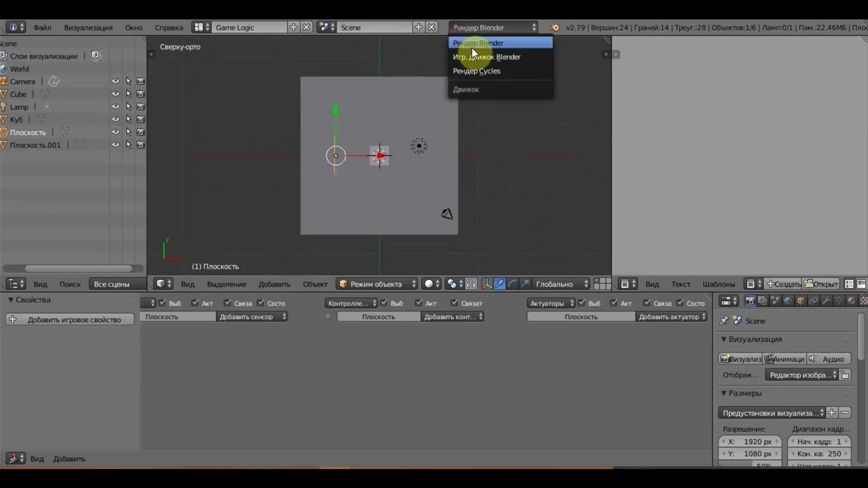
left_click(477, 58)
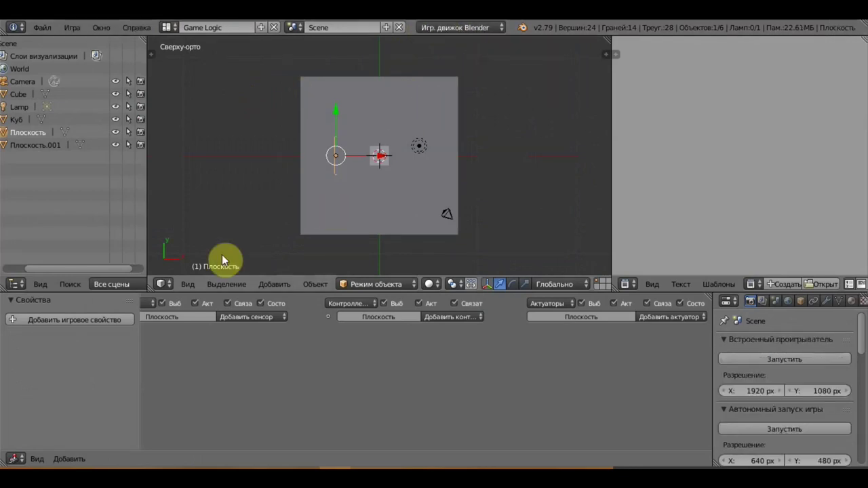
Step: Merge and resize the editor areas and set game shading to GLSL
left_click_drag(146, 287, 133, 276)
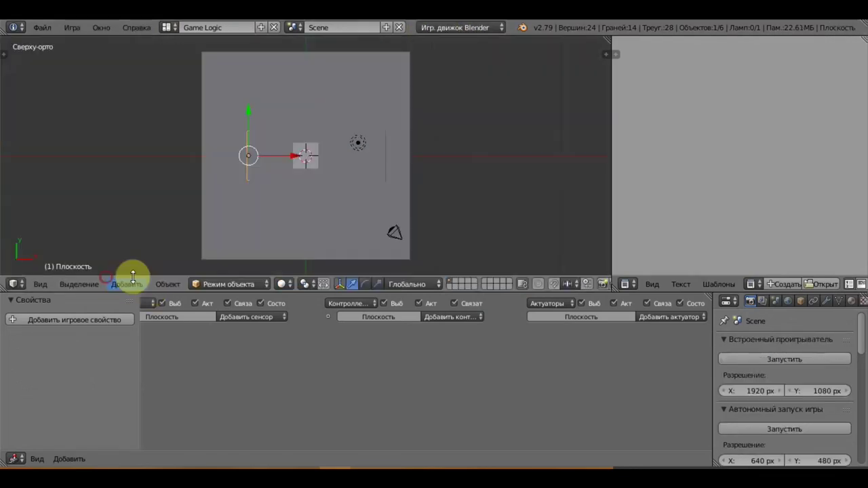
left_click_drag(713, 326, 455, 329)
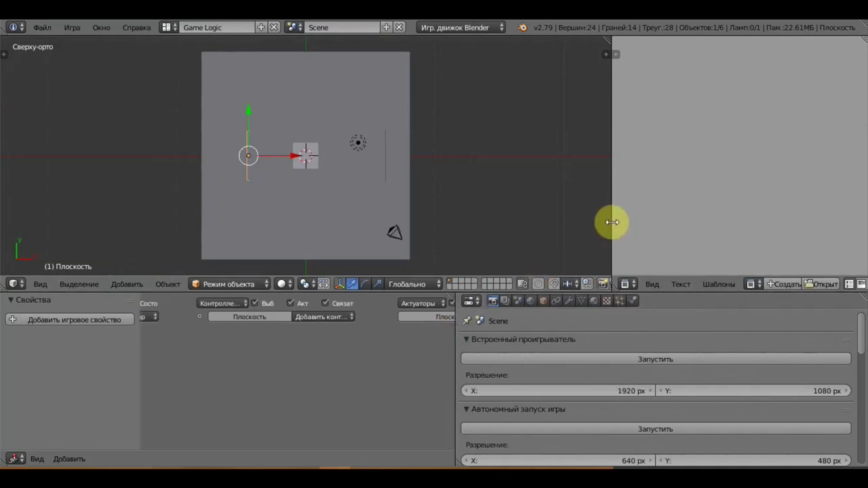
left_click_drag(612, 222, 454, 232)
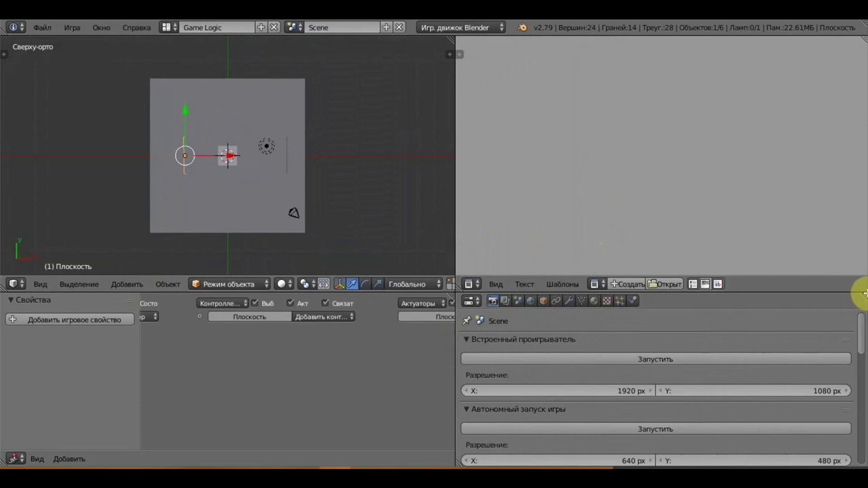
left_click_drag(858, 291, 834, 250)
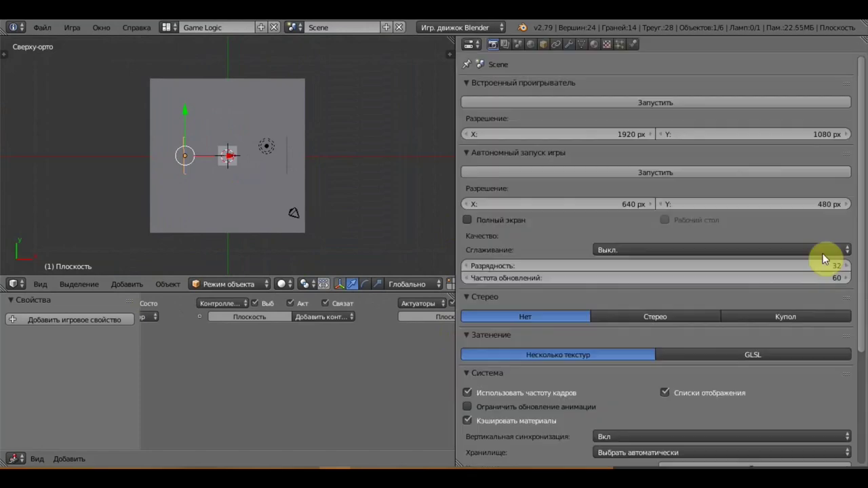
left_click(753, 355)
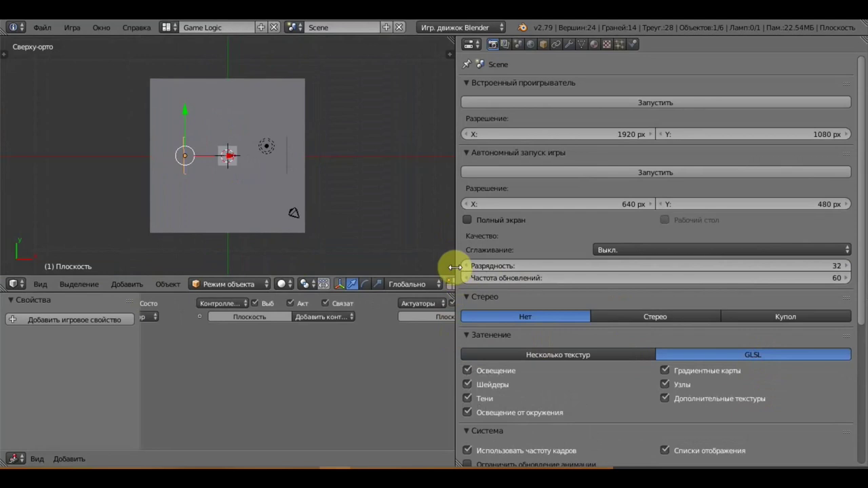
left_click_drag(456, 268, 659, 271)
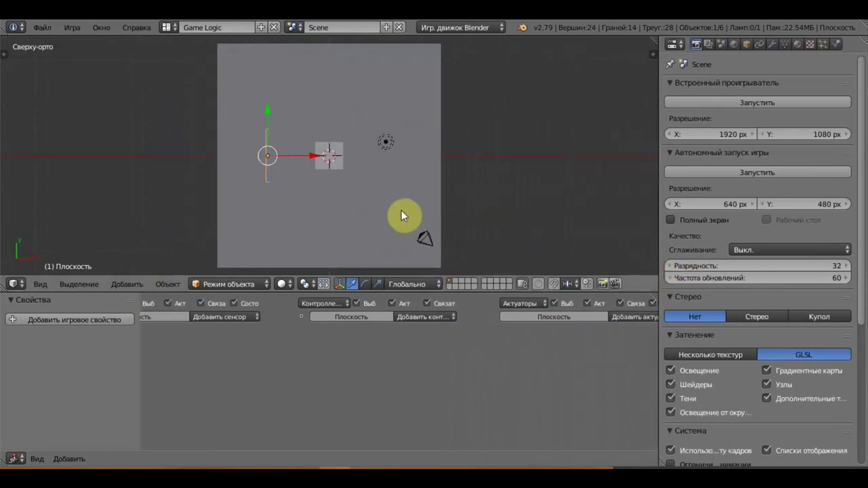
middle_click_drag(401, 211, 360, 160)
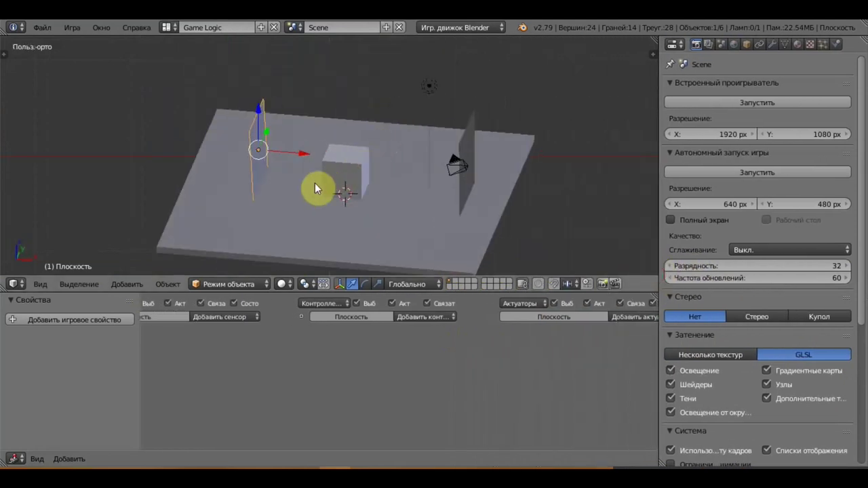
Step: Add a game property named TAIMER to the cube
right_click(331, 175)
mouse_move(368, 175)
middle_mouse_down()
mouse_move(382, 165)
mouse_move(316, 205)
middle_mouse_up()
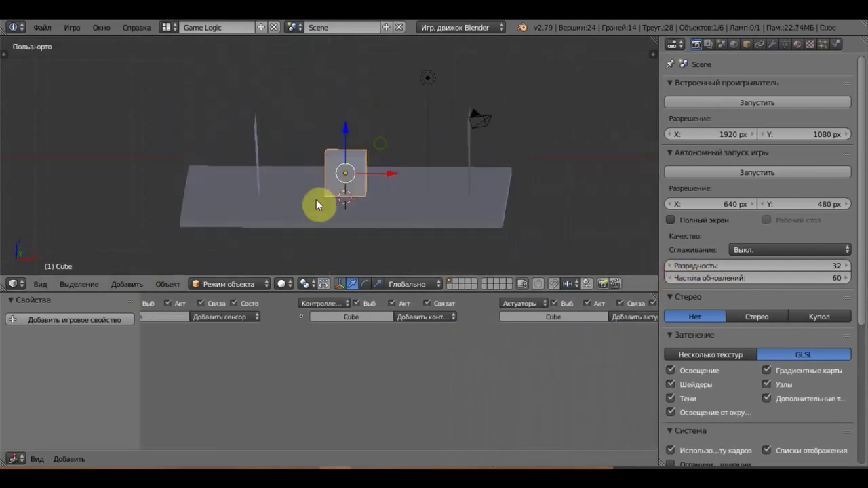
left_click_drag(140, 353, 237, 371)
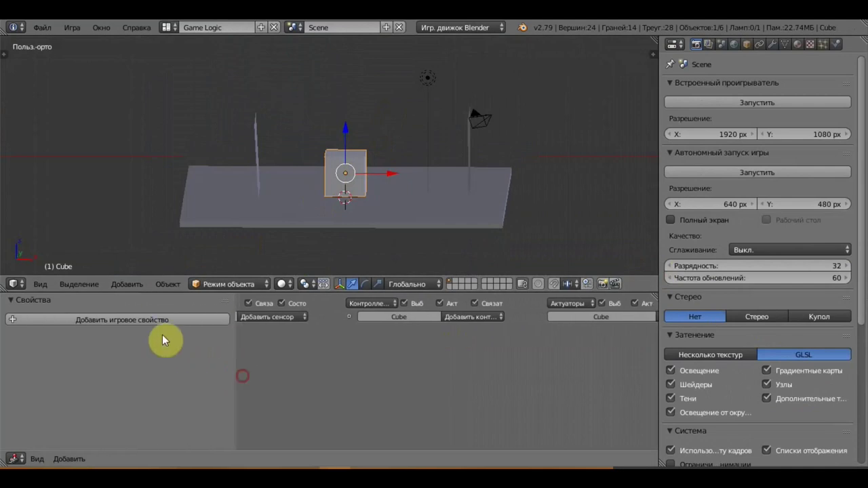
left_click(144, 320)
left_click(34, 339)
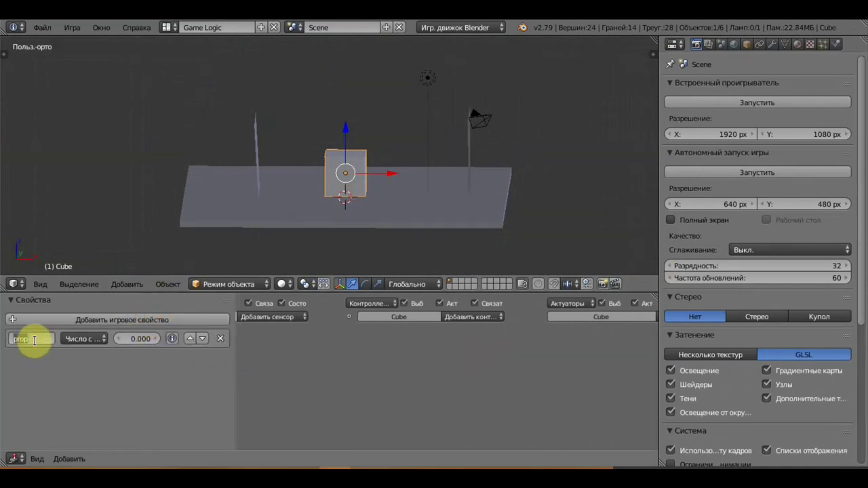
type("T")
type("aim")
type("ER")
key("Return")
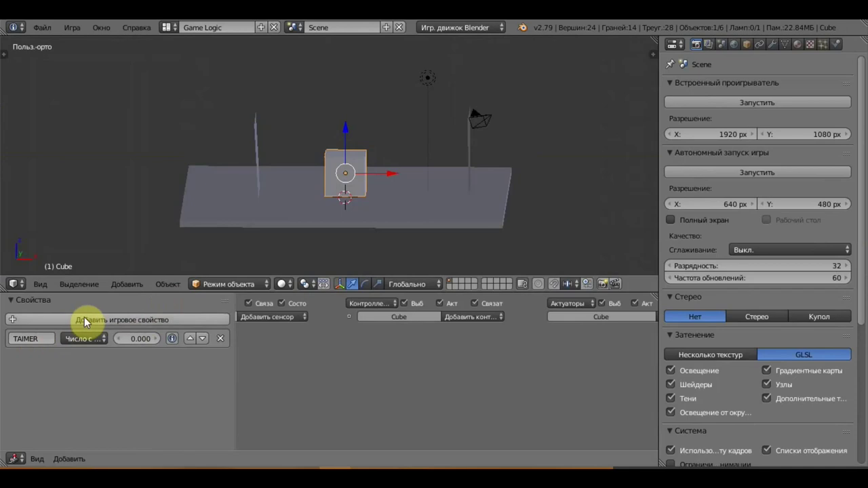
Step: Add a game property TP1 to the left plane and rename the plane TP1
right_click(256, 156)
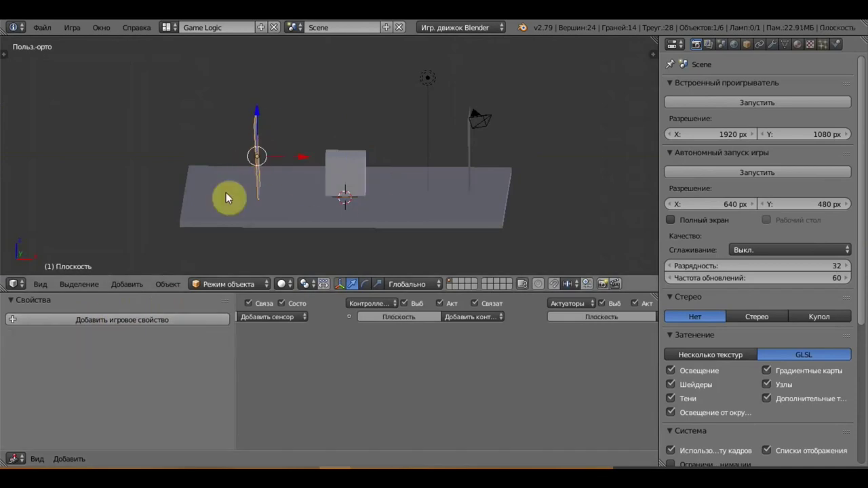
left_click(133, 320)
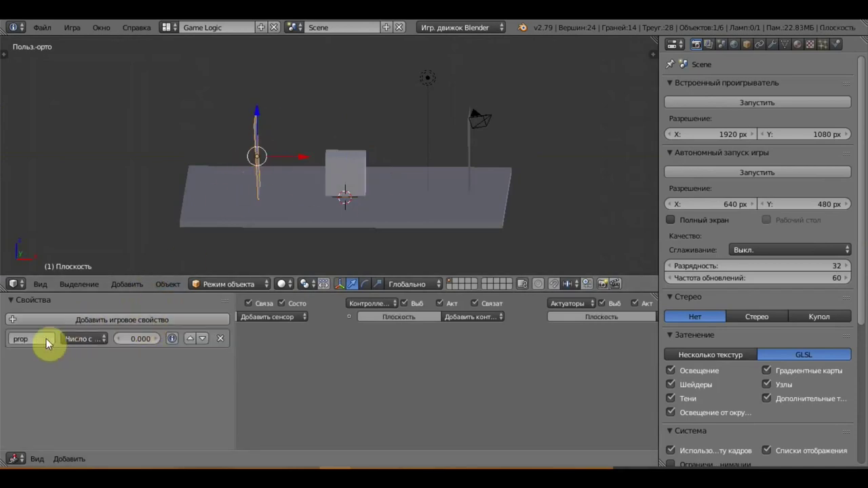
type("t")
key("BackSpace")
type("T")
type("r")
key("Return")
left_click(748, 44)
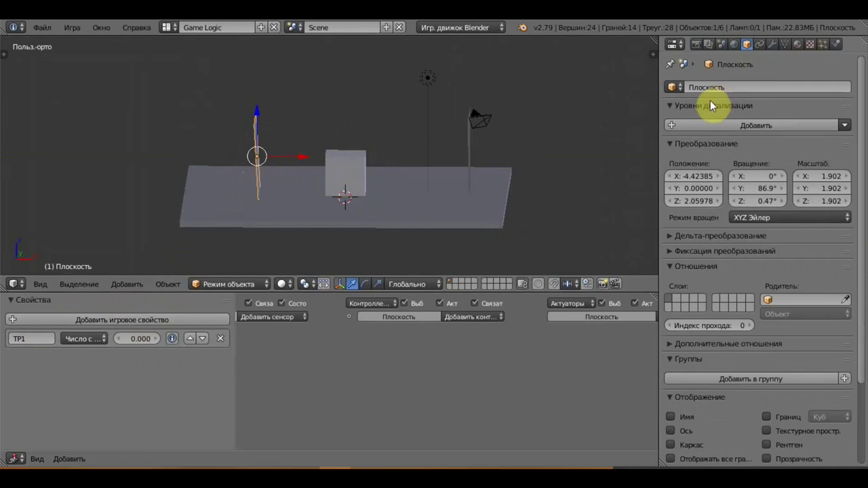
type("T")
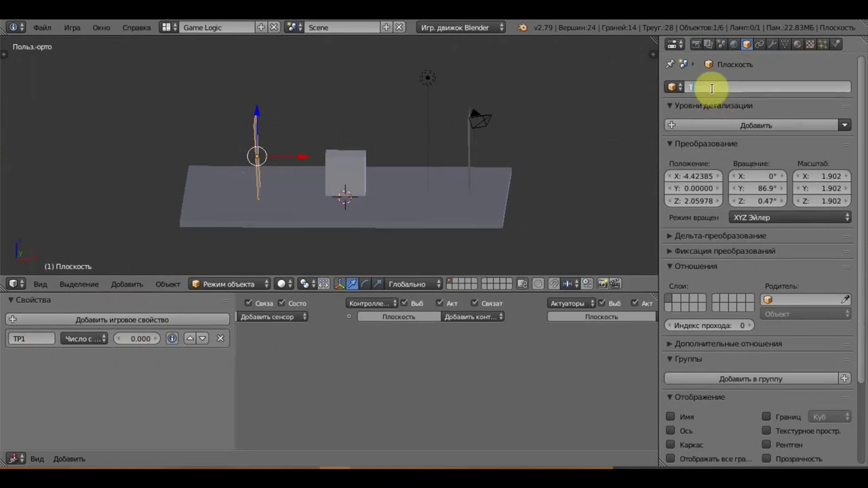
type("P1")
key("Return")
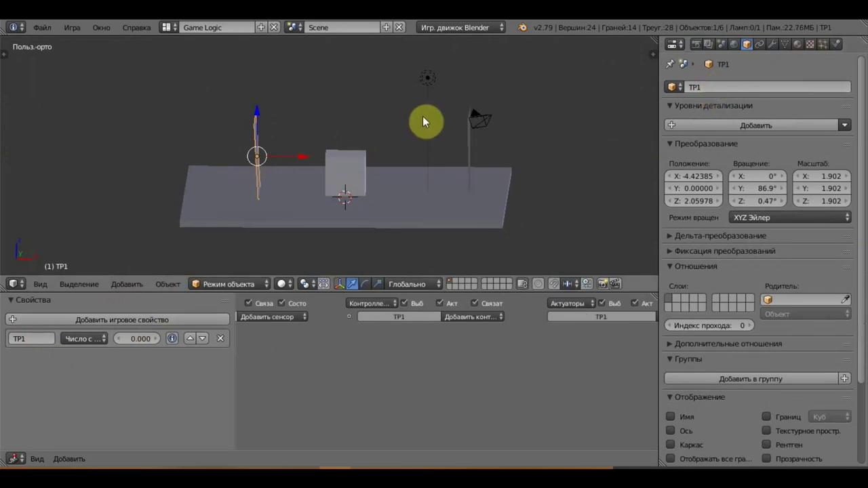
Step: Give the right upright plane a game property named TP2
right_click(468, 148)
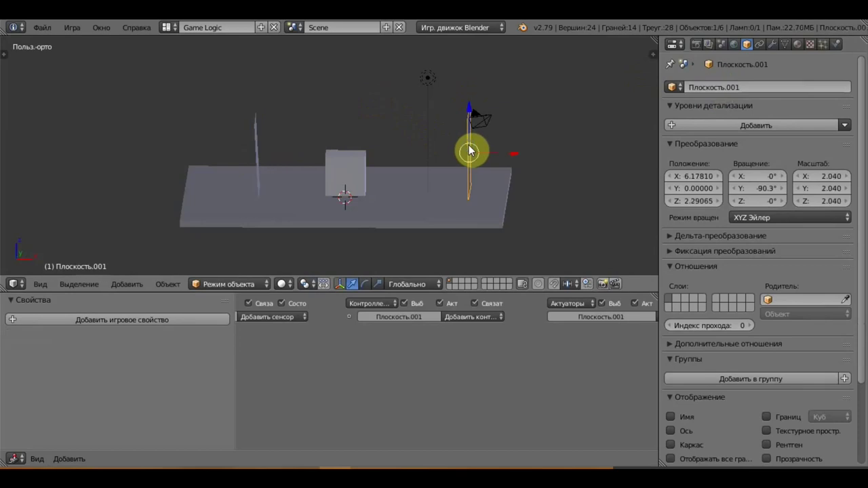
left_click(155, 319)
left_click(38, 341)
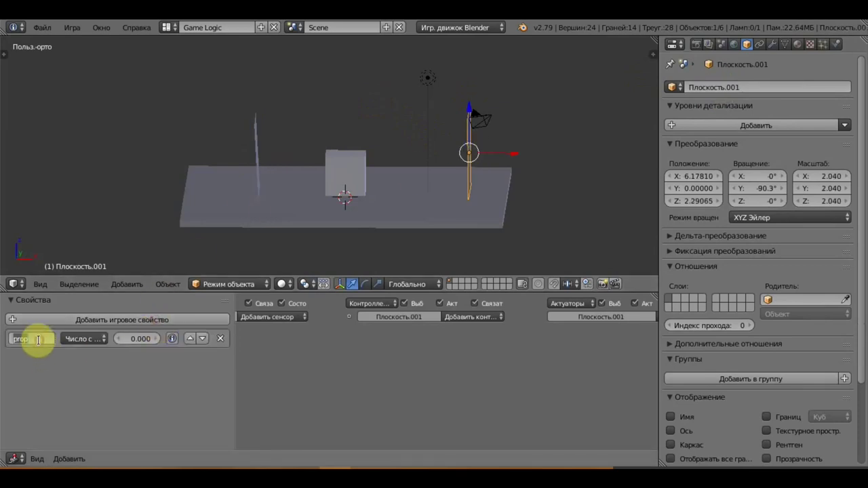
key("BackSpace")
type("Tr")
key("Return")
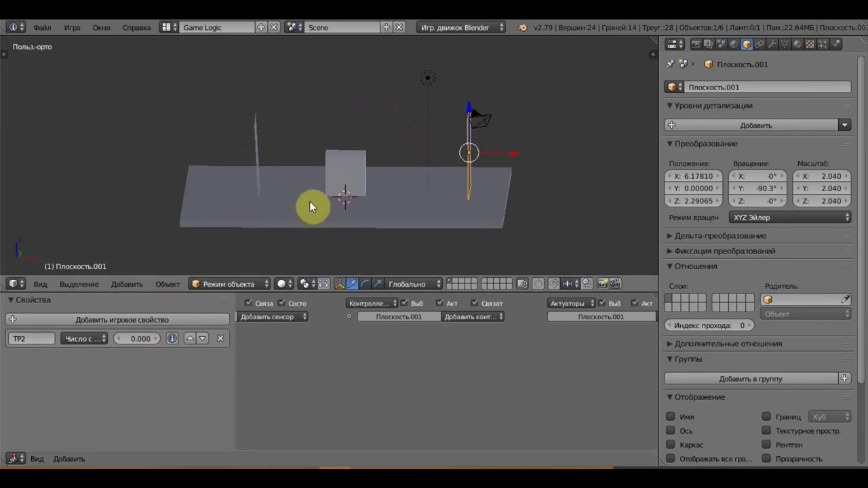
Step: Rename the right plane object to TP2
left_click(728, 88)
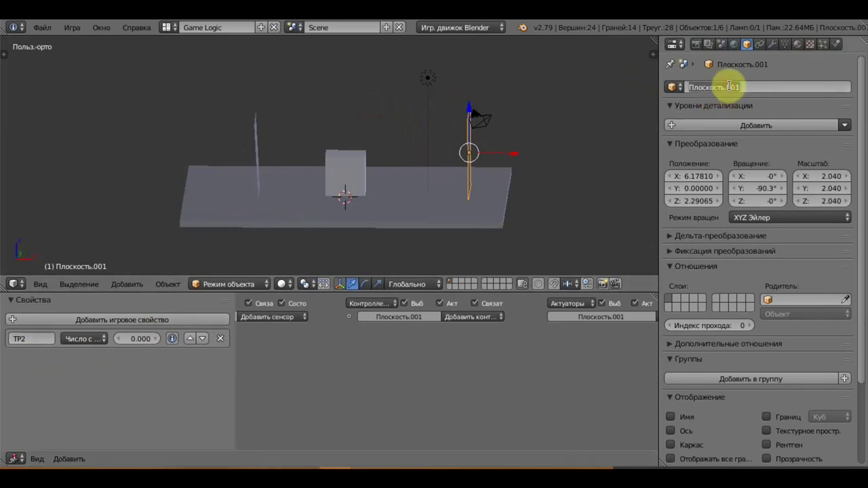
key("BackSpace")
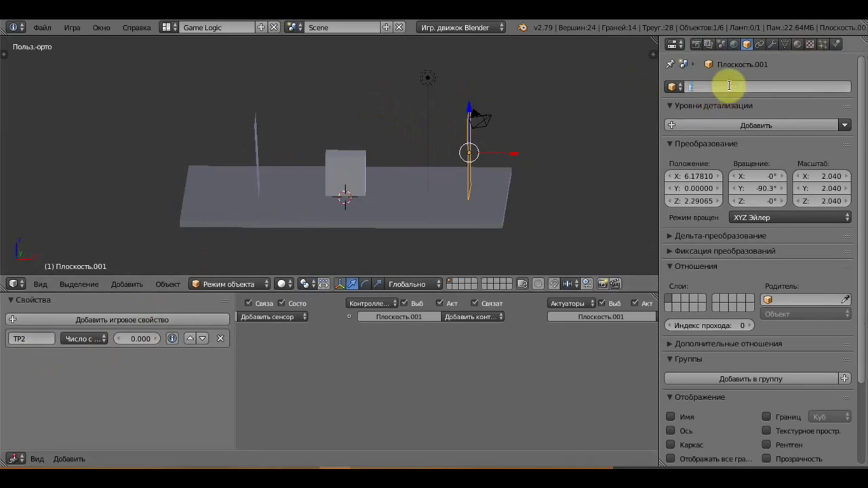
type("tp")
key("BackSpace")
key("BackSpace")
type("TP")
type("2")
key("Return")
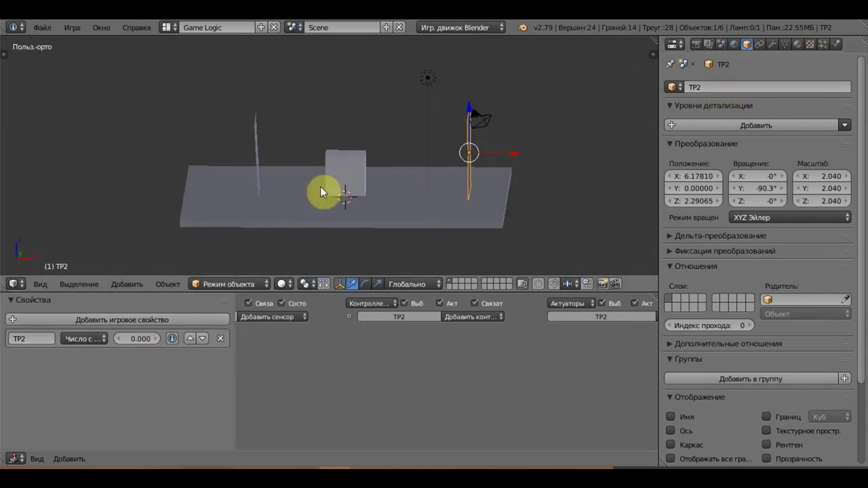
scroll(373, 194, "up", 2)
Step: Give the ground plane a new orange material and pole TP2 a blue one
right_click(428, 206)
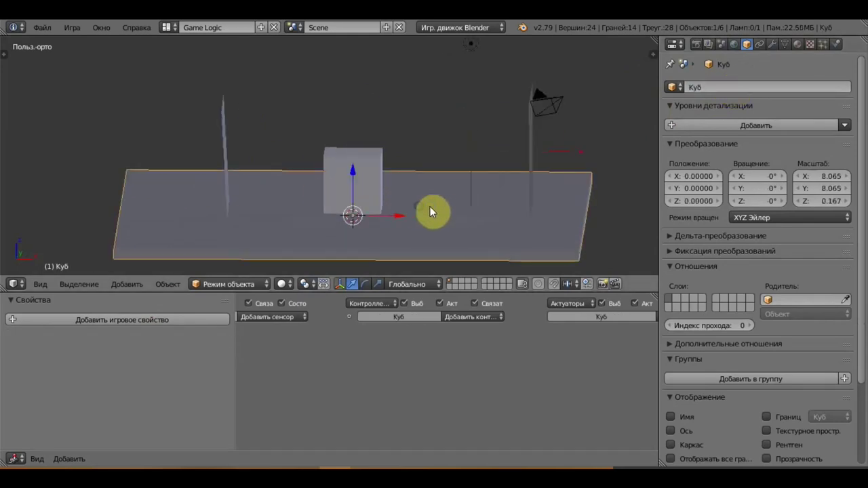
left_click(798, 44)
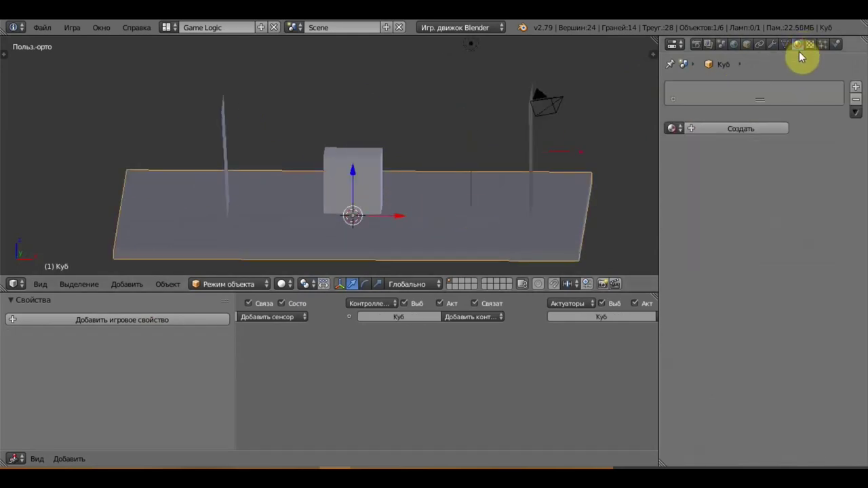
left_click(758, 129)
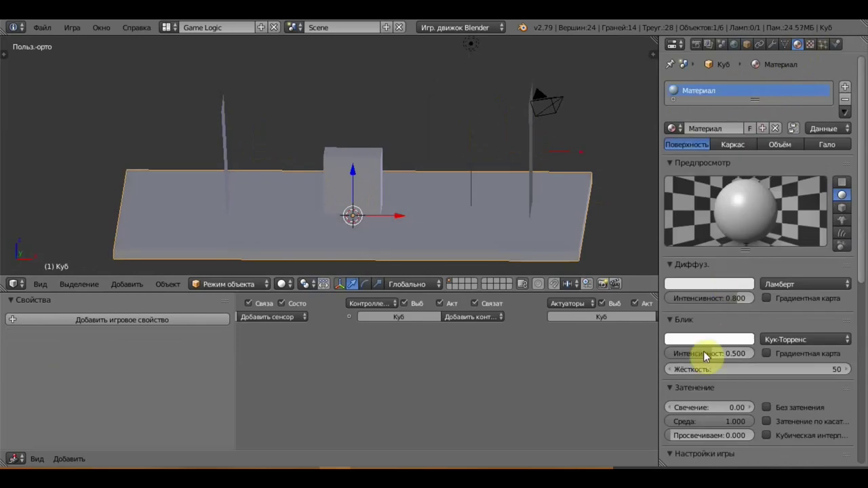
left_click(721, 284)
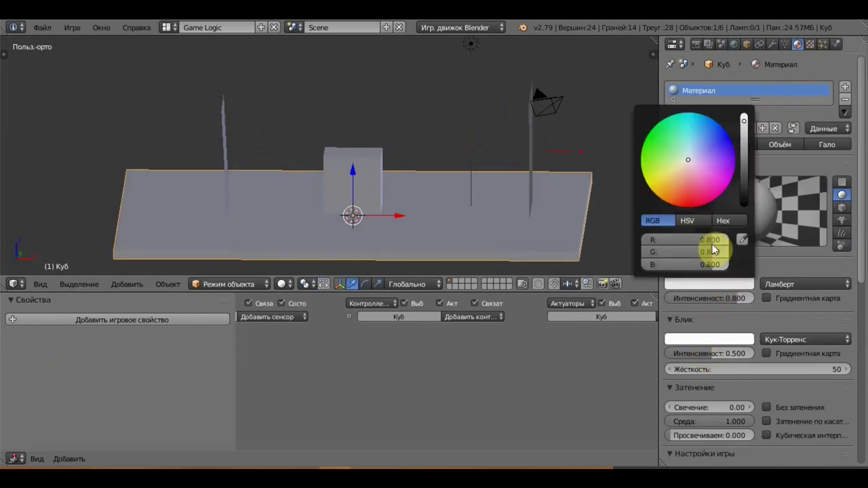
left_click(677, 181)
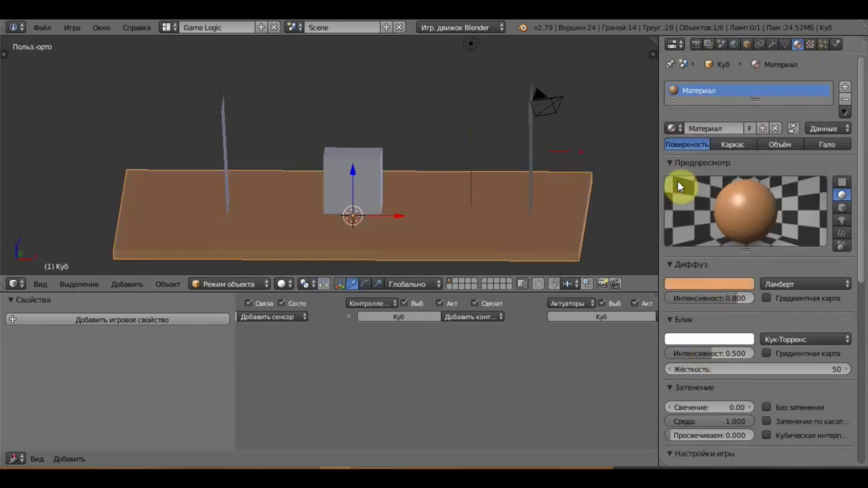
right_click(531, 155)
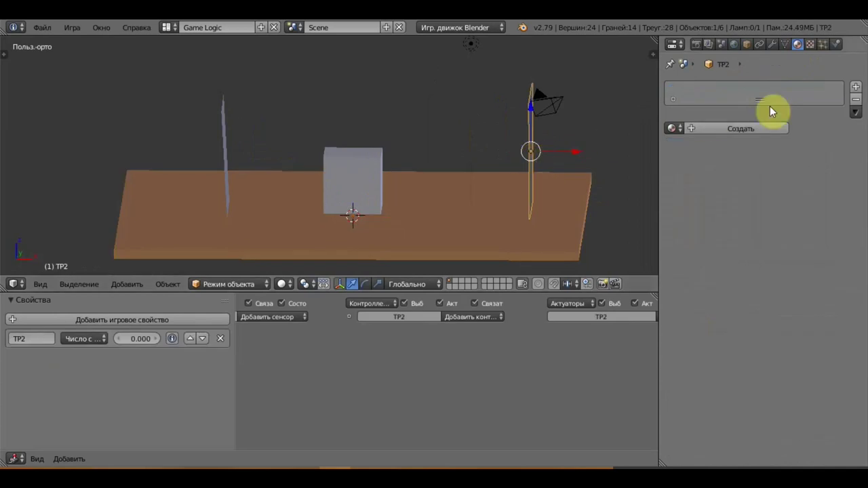
left_click(754, 130)
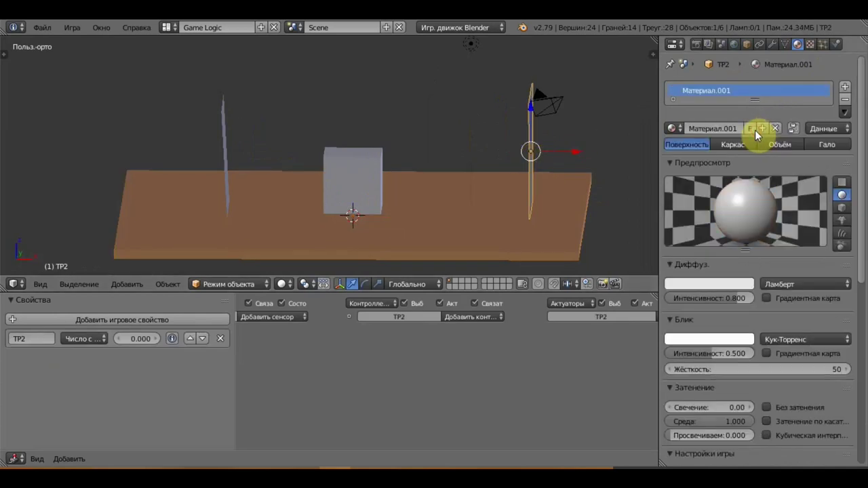
left_click(716, 283)
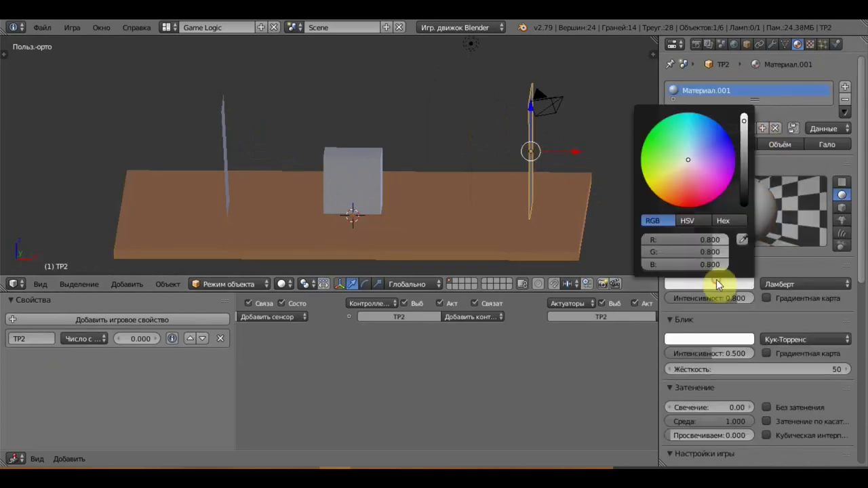
left_click(724, 149)
Step: Give pole TP1 a red material and make the cube teal
right_click(226, 181)
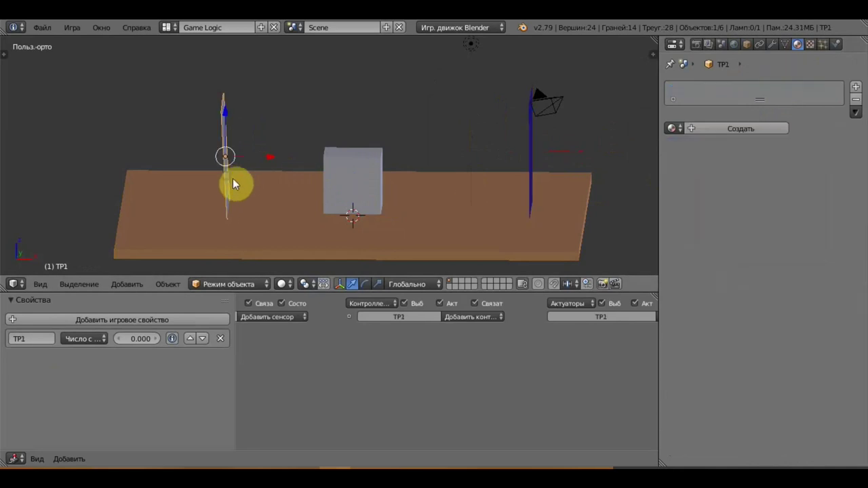
left_click(749, 129)
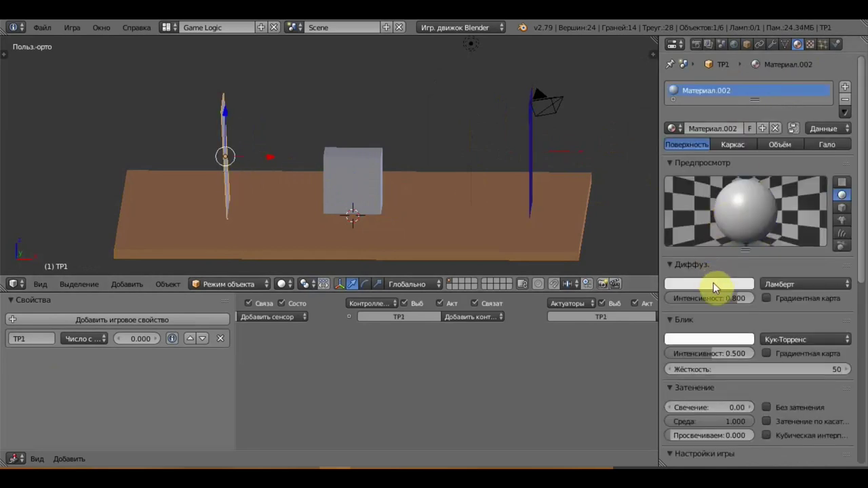
left_click(714, 284)
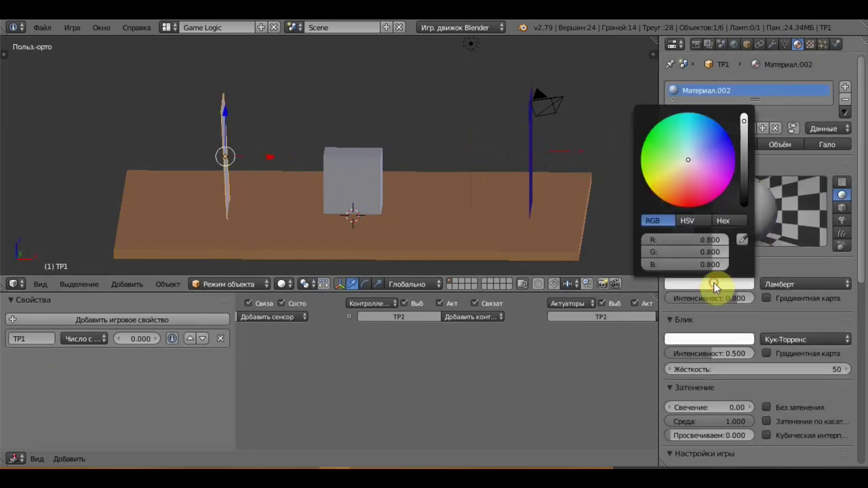
left_click(692, 192)
right_click(364, 188)
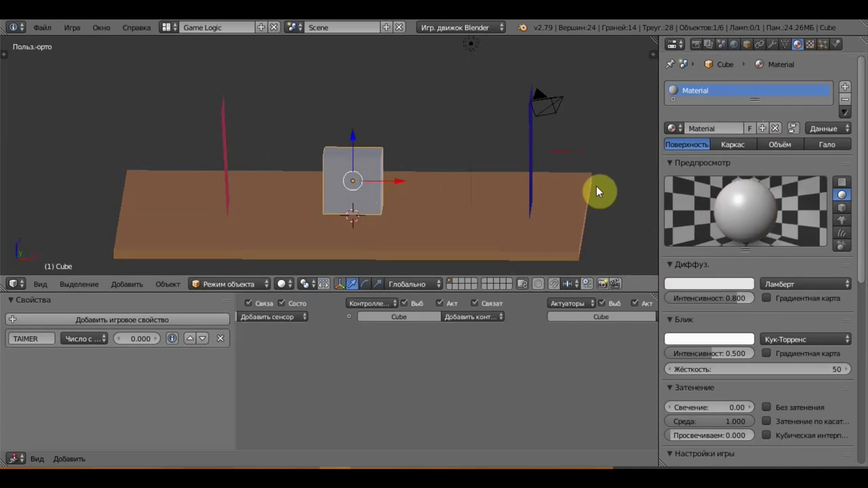
left_click(698, 285)
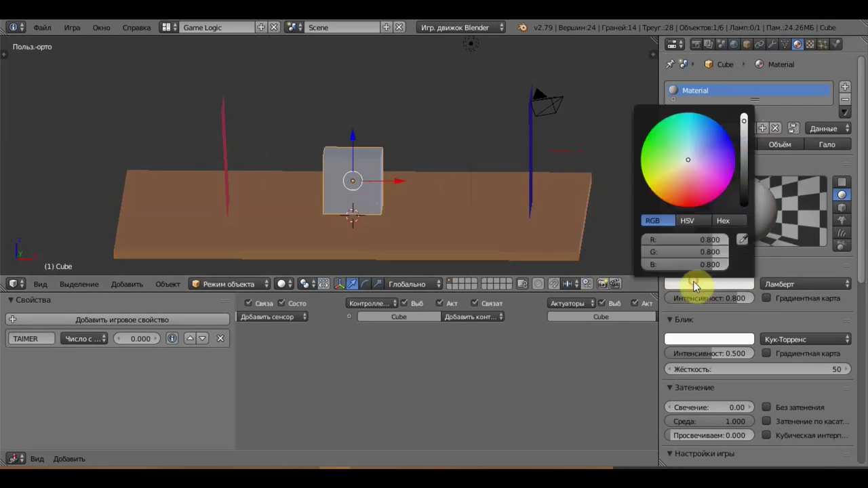
left_click(697, 128)
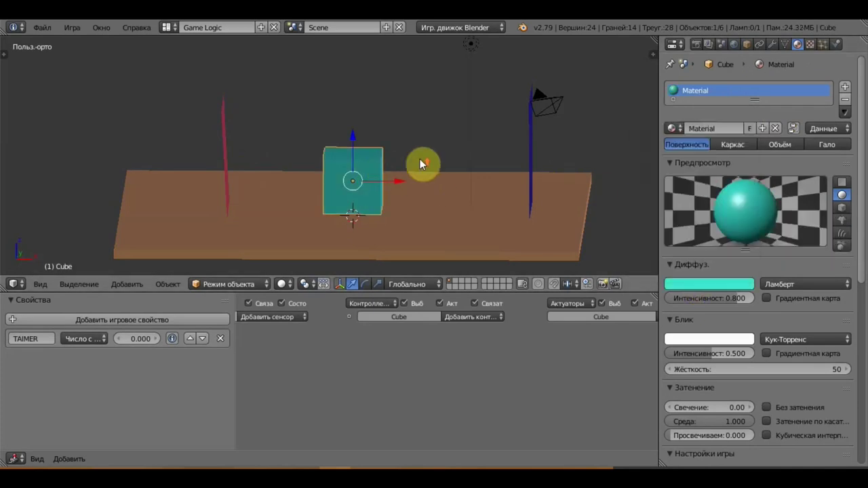
Step: Add two game properties to the cube, naming the first TP1 and making it Boolean
mouse_move(420, 158)
middle_mouse_down()
mouse_move(386, 158)
mouse_move(417, 157)
middle_mouse_up()
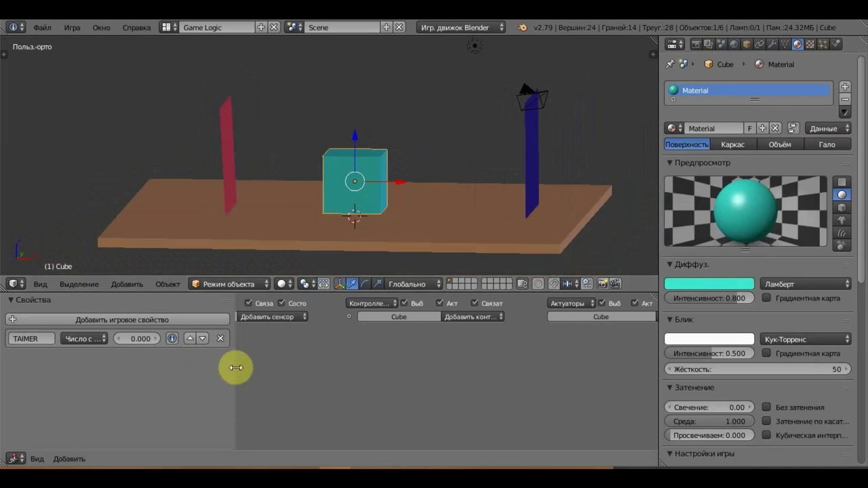
mouse_move(234, 364)
left_mouse_down()
mouse_move(46, 350)
mouse_move(271, 360)
left_mouse_up()
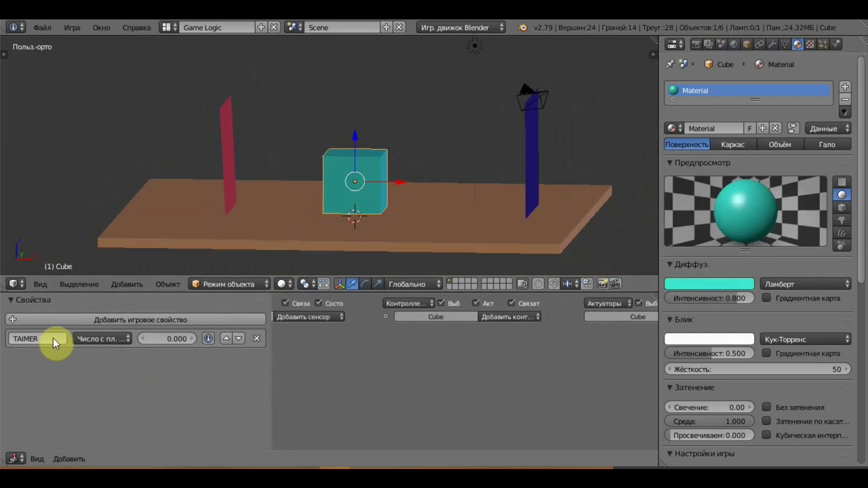
left_click(93, 319)
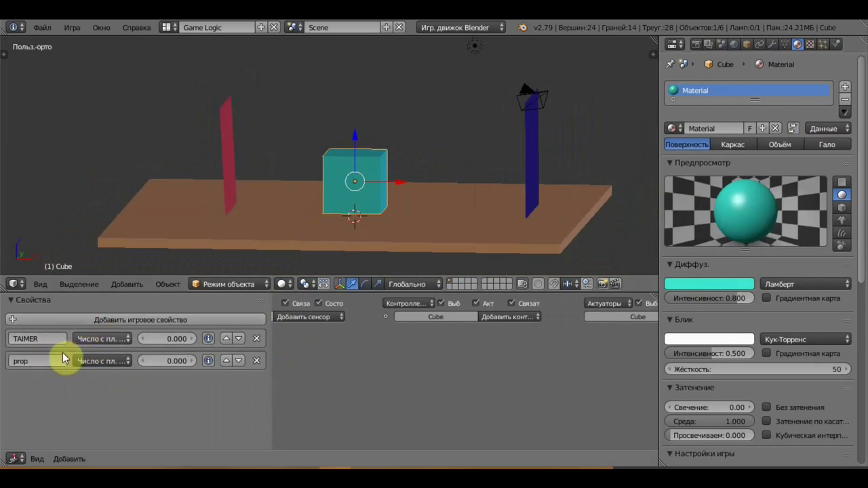
left_click(104, 316)
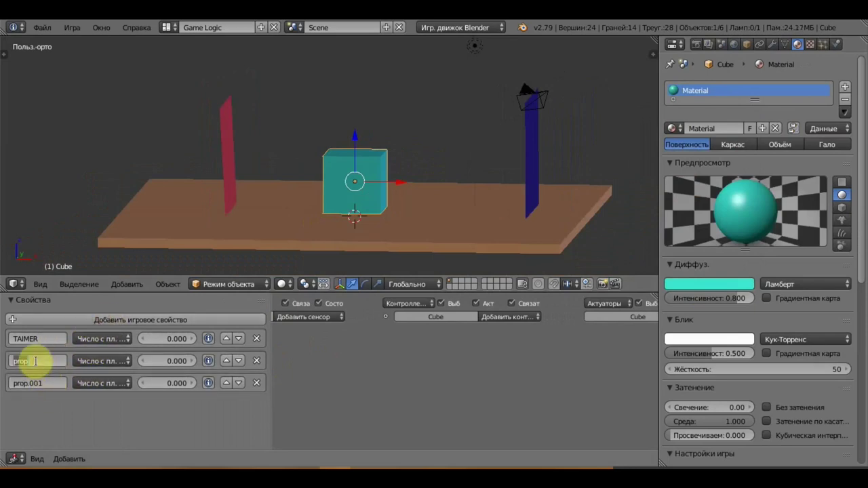
type("TR")
type("I")
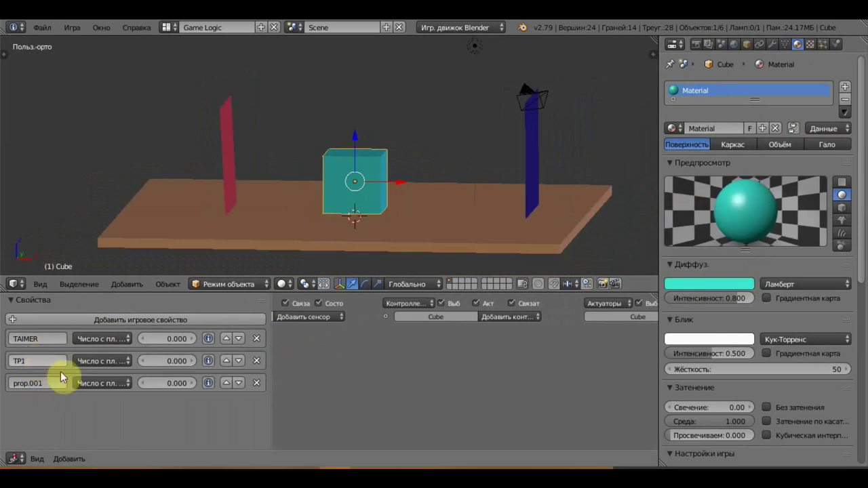
left_click(83, 363)
left_click(116, 345)
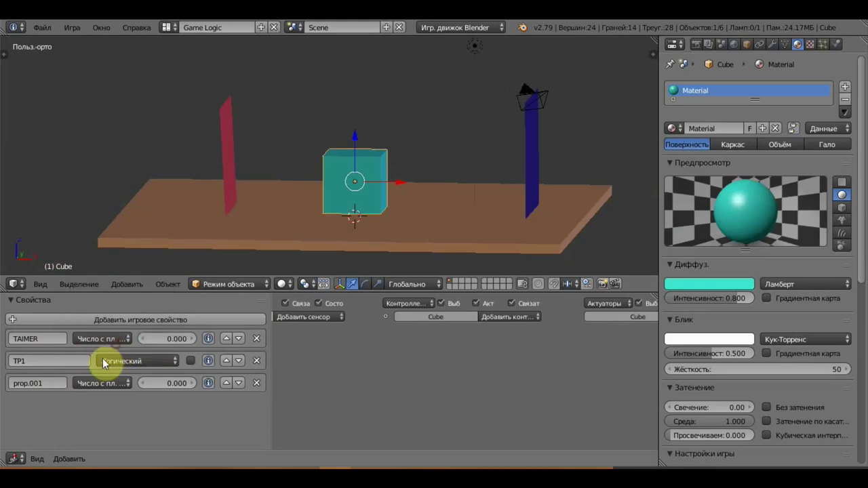
Step: Rename the second property TP2, make it Boolean and set it to true
left_click(46, 384)
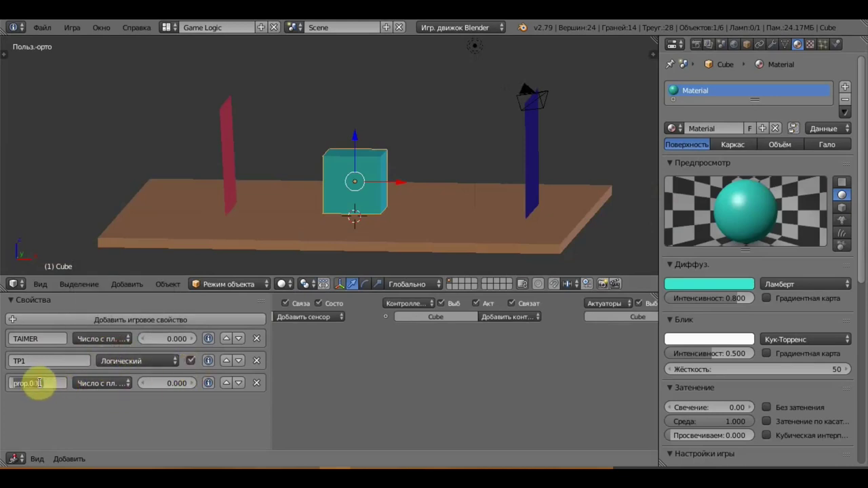
type("T")
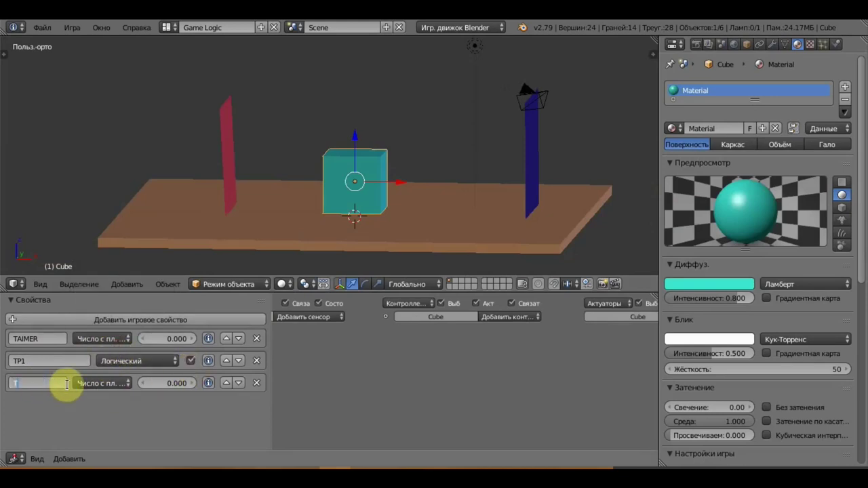
type("P2")
key("Return")
left_click(86, 380)
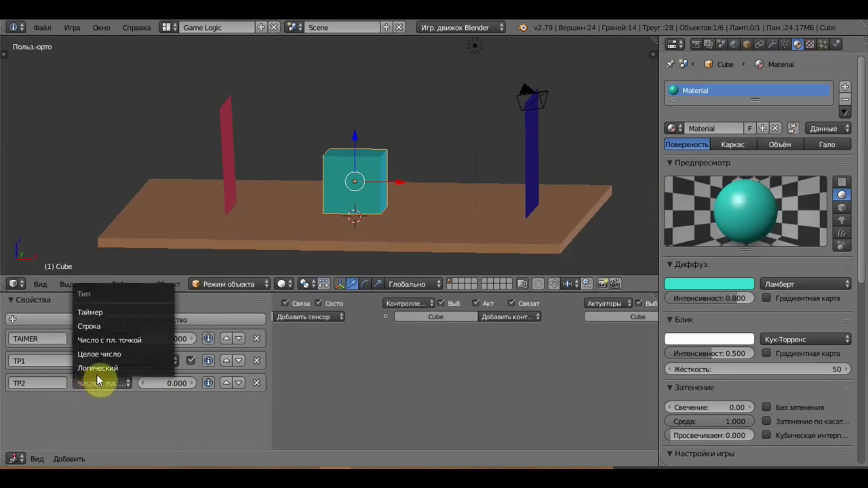
left_click(103, 370)
left_click(190, 383)
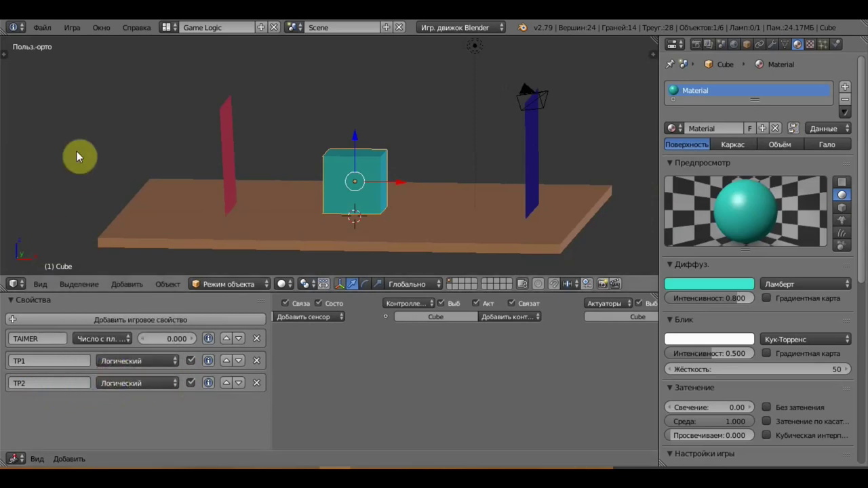
left_click(40, 30)
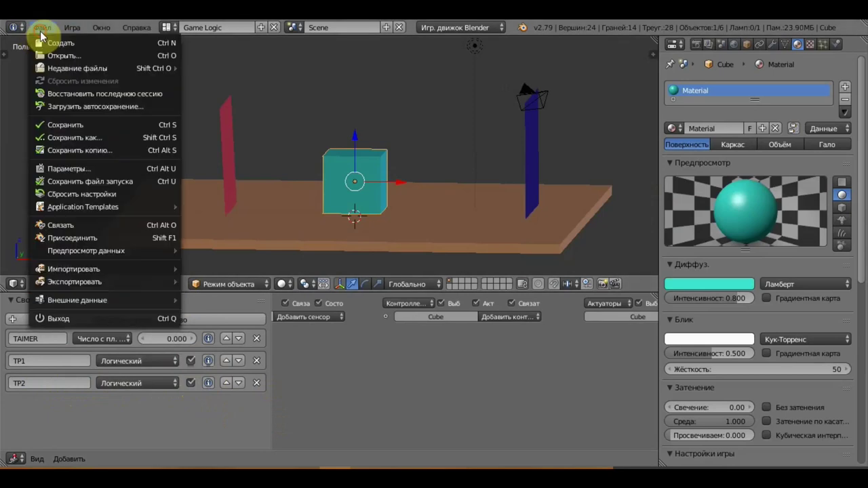
Step: Turn off International Fonts in User Preferences so the interface shows English, then close it
left_click(102, 169)
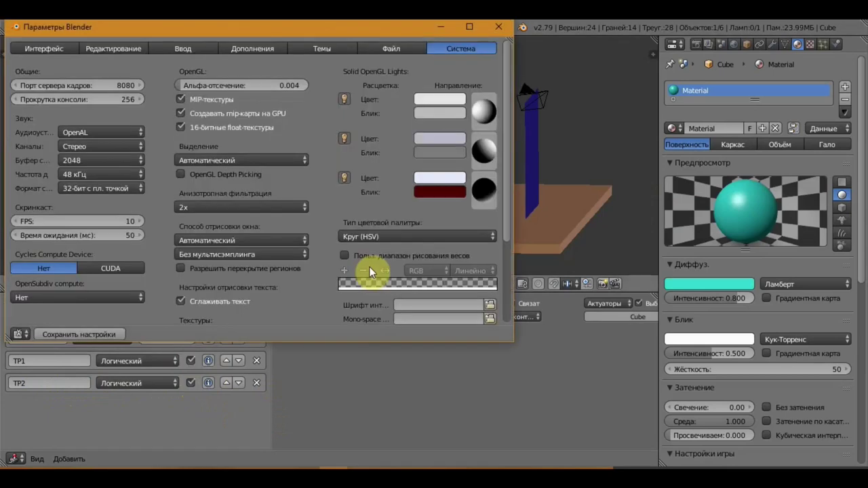
scroll(372, 266, "down", 5)
left_click(344, 231)
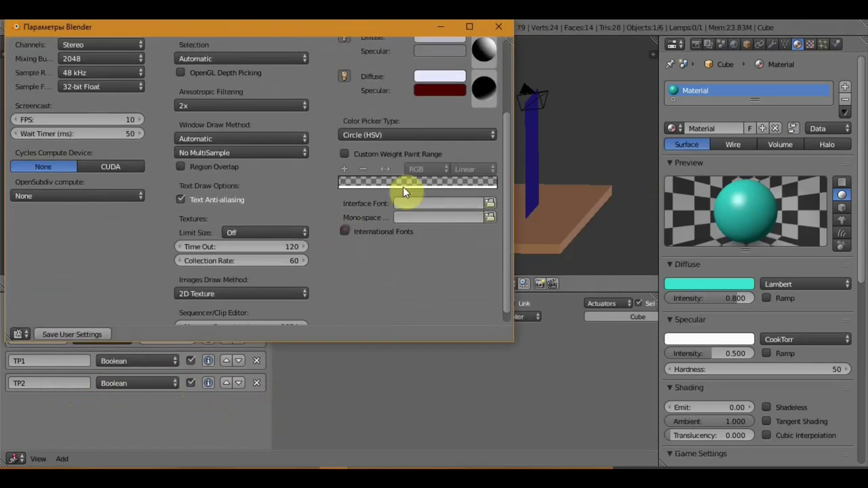
left_click(499, 27)
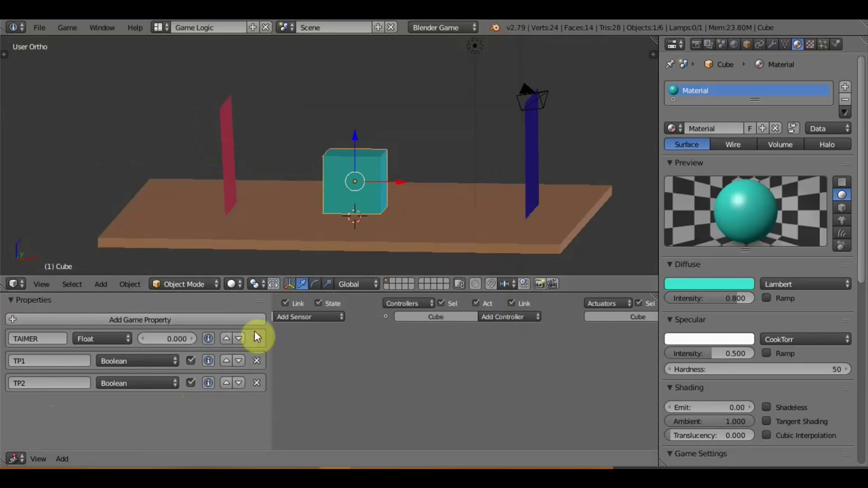
Step: Check the TP1 and TP2 planes, then reselect the cube and collapse the game properties panel
right_click(230, 194)
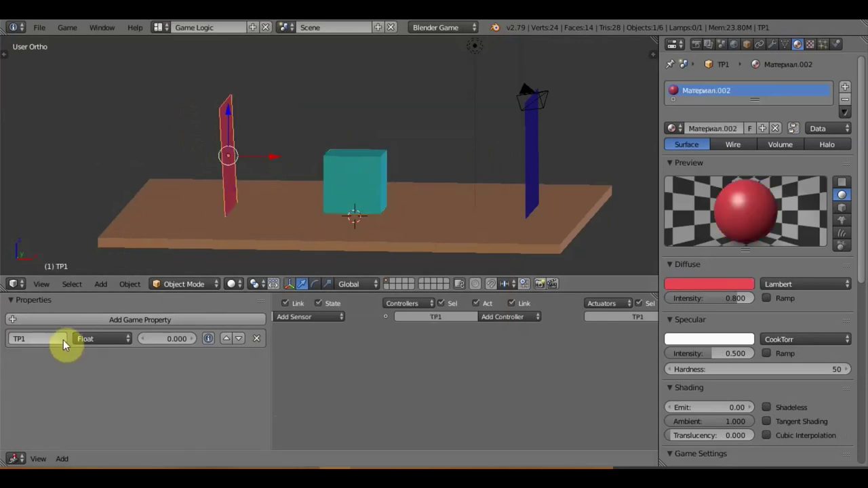
right_click(529, 166)
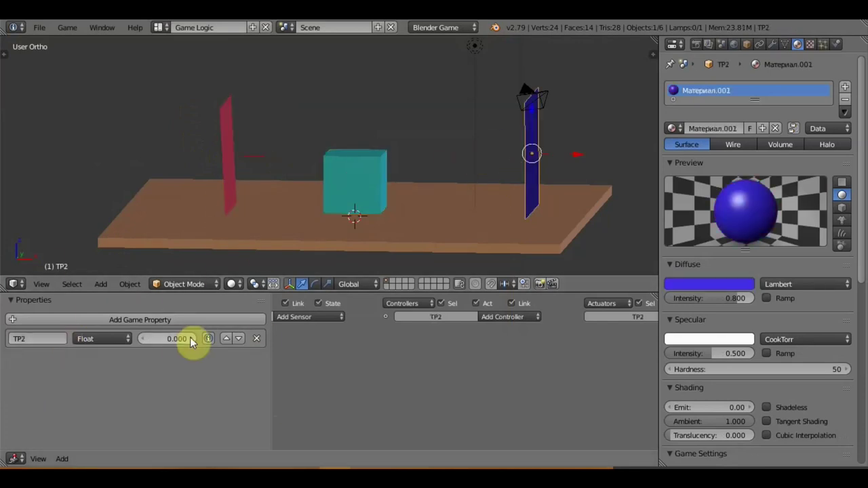
left_click_drag(271, 359, 65, 335)
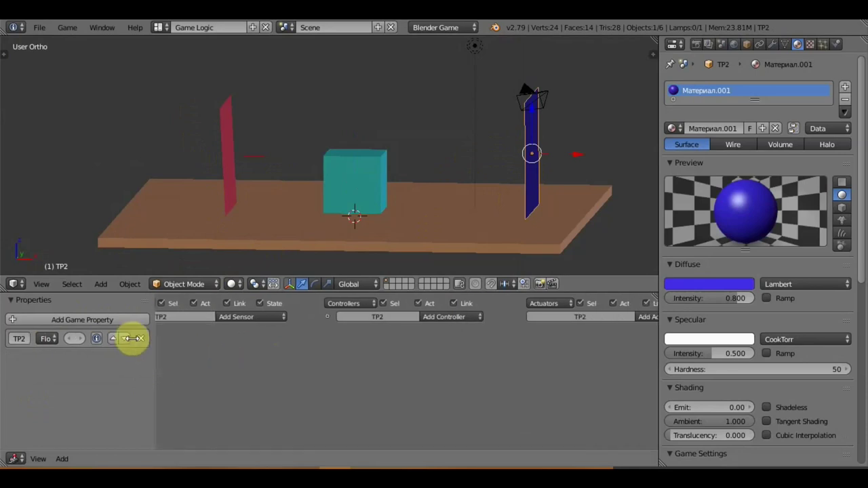
right_click(368, 176)
scroll(225, 209, "up", 2)
scroll(328, 189, "down", 1)
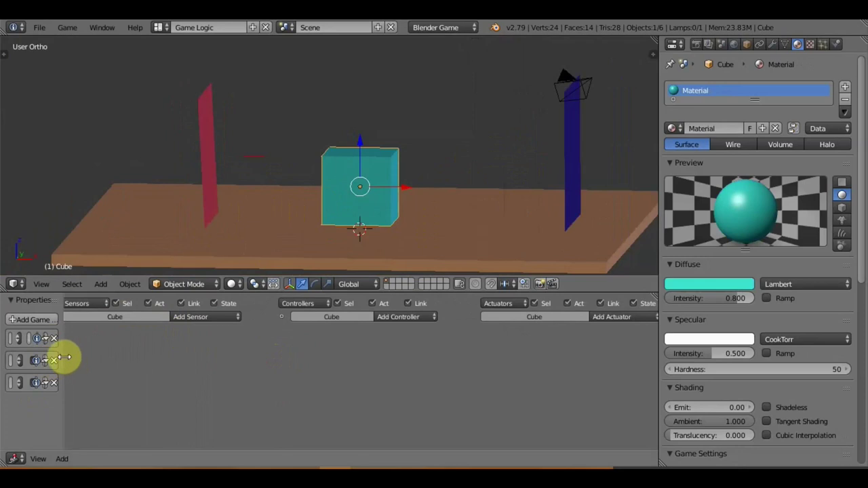
left_click_drag(64, 357, 6, 348)
Step: Add an Up Arrow Keyboard sensor and a Motion actuator with Loc Z 0.10, and link them
left_click(147, 316)
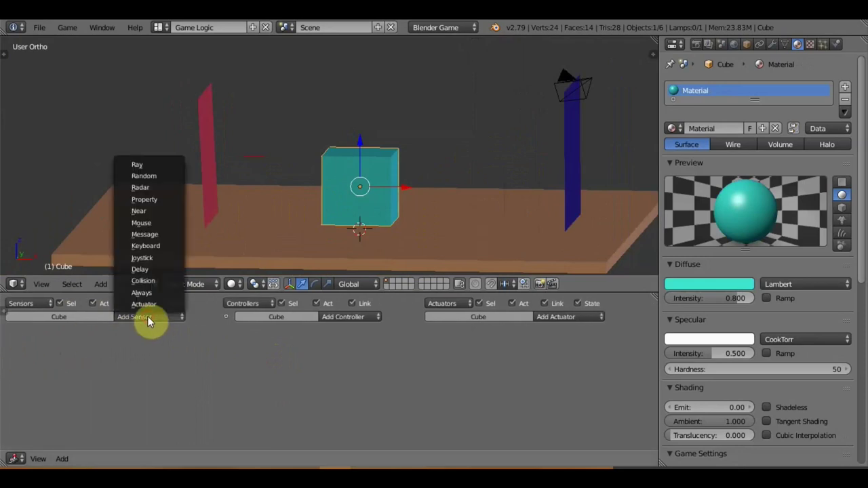
left_click(156, 246)
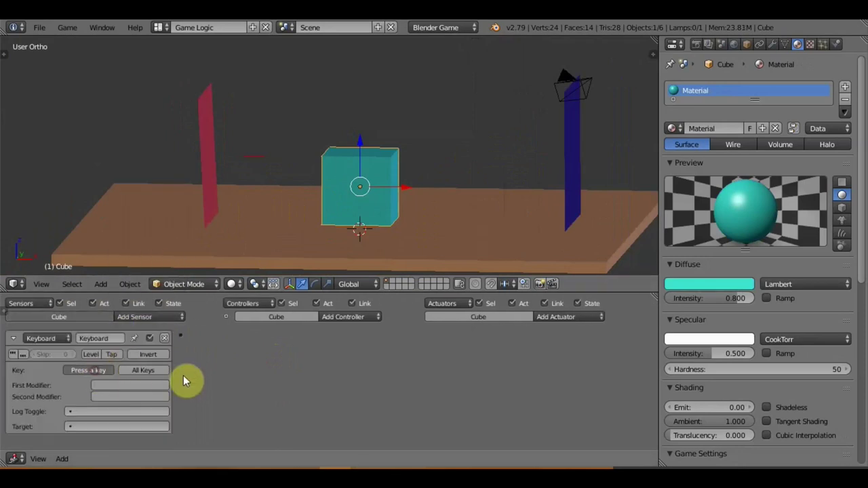
key("Up")
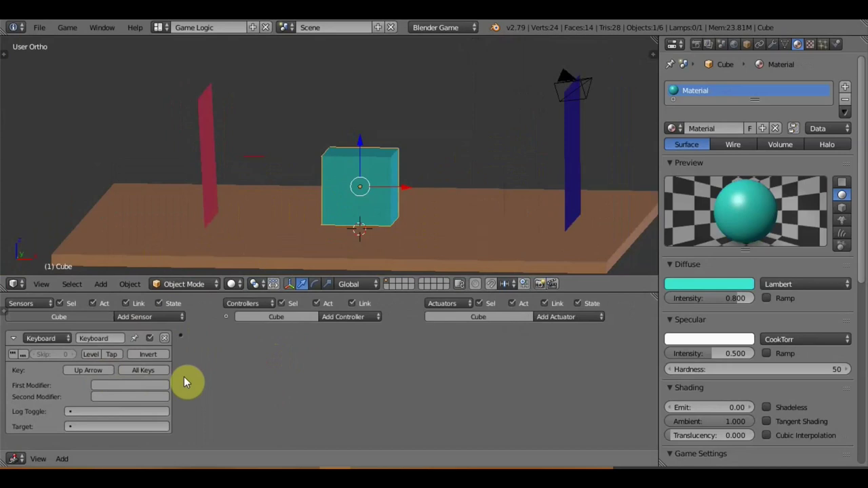
left_click(547, 317)
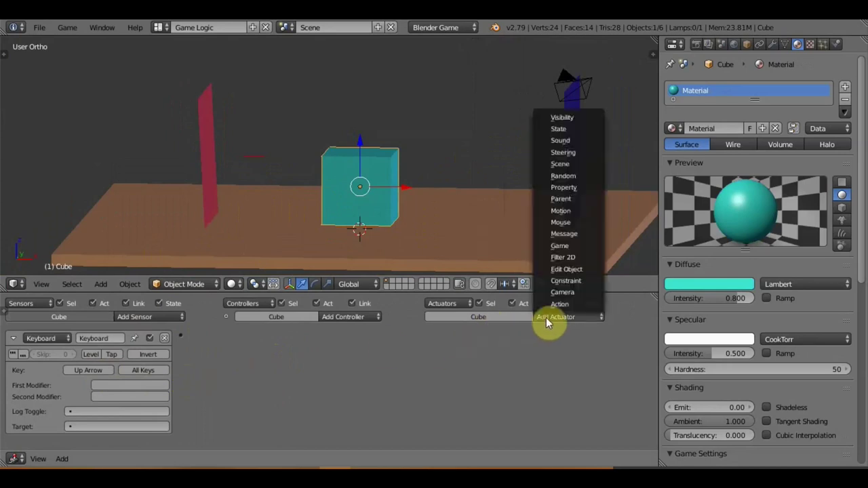
left_click(579, 210)
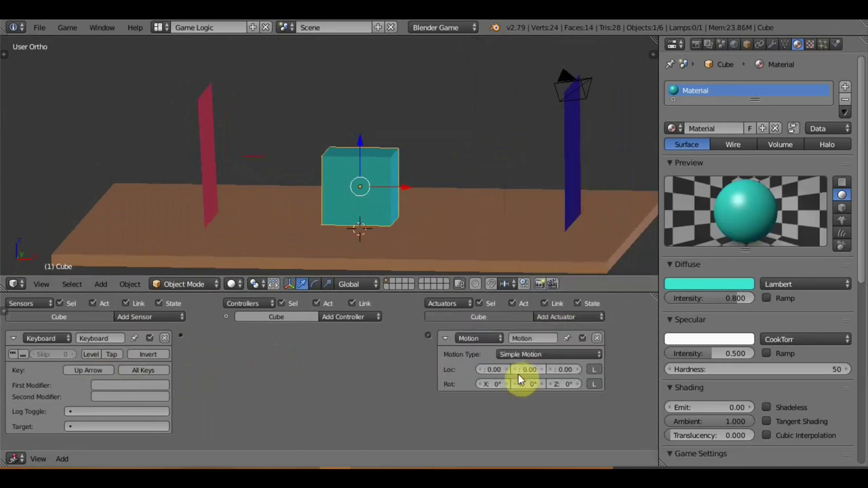
left_click(577, 369)
left_click_drag(200, 337, 427, 335)
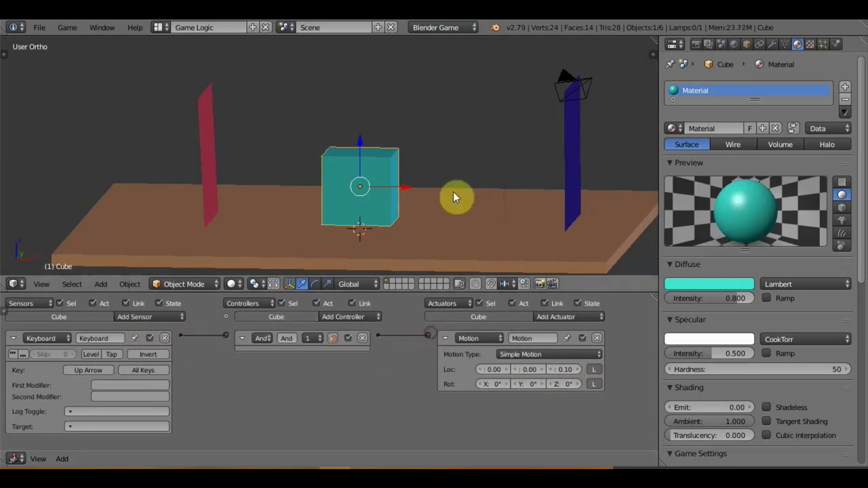
scroll(452, 191, "down", 3)
middle_click_drag(455, 191, 449, 214)
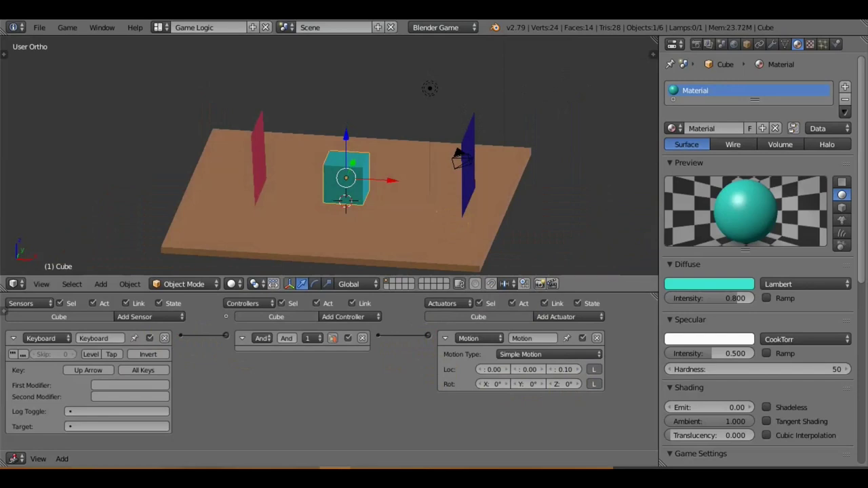
Step: Test-run the game briefly, then switch the viewport to Material shading
key("p")
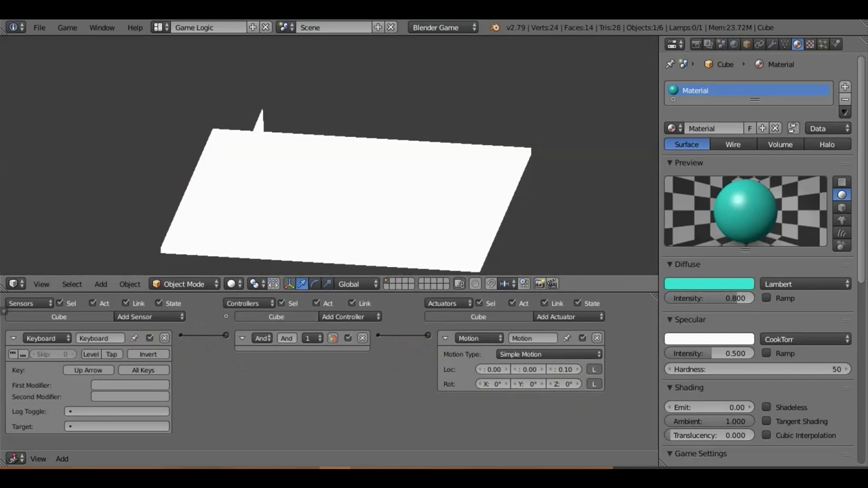
key("Escape")
left_click(233, 284)
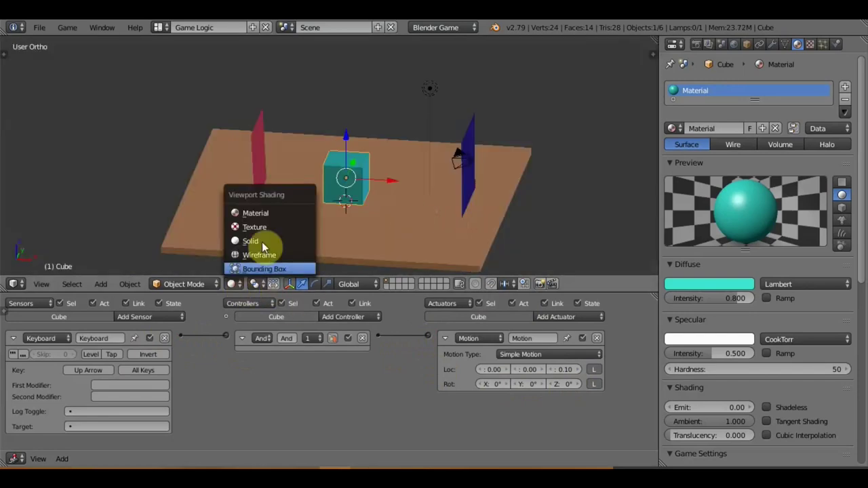
left_click(269, 213)
scroll(486, 162, "up", 1)
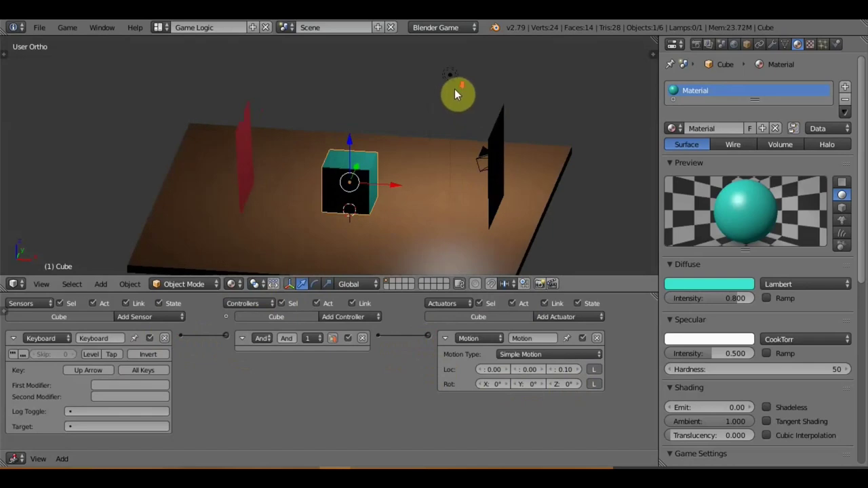
scroll(448, 87, "down", 1)
Step: Duplicate the lamp twice, placing the copies upper left and left of the floor
right_click(433, 83)
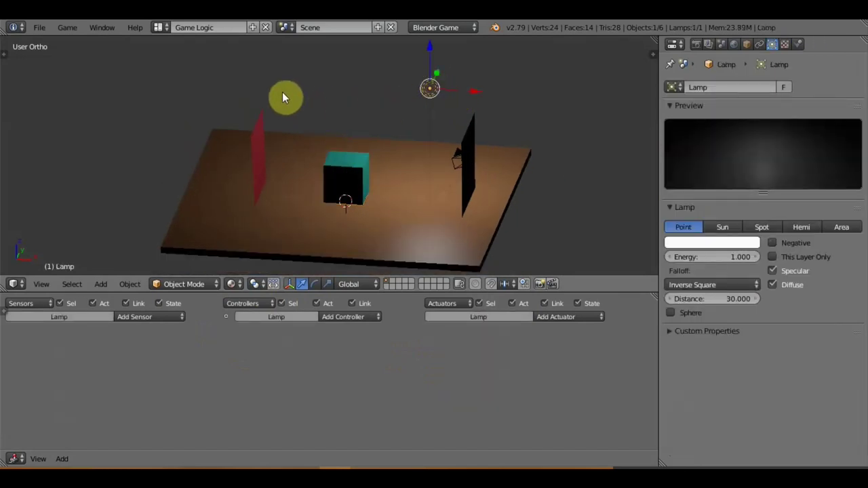
key("shift+d")
left_click(269, 72)
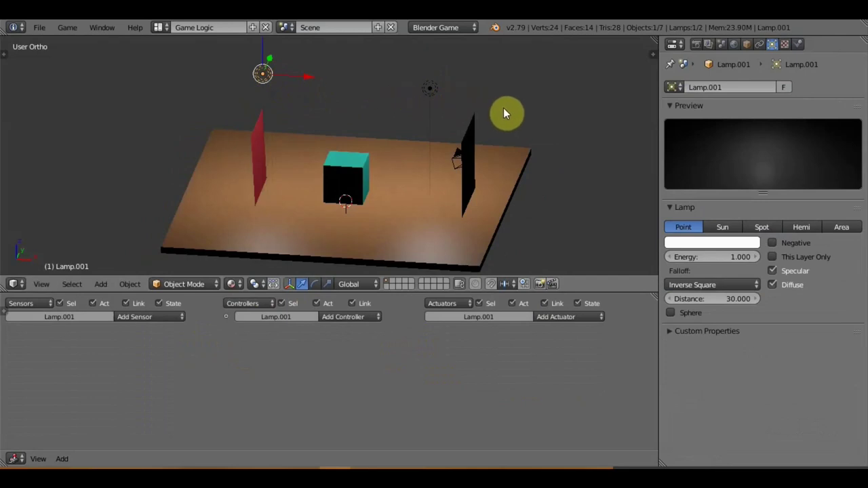
key("shift+d")
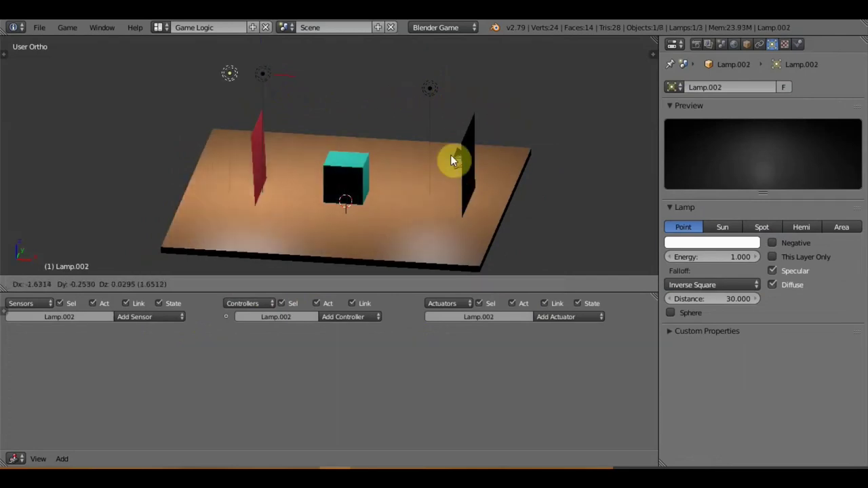
left_click(446, 214)
mouse_move(445, 213)
middle_mouse_down()
mouse_move(459, 164)
mouse_move(488, 143)
mouse_move(475, 146)
middle_mouse_up()
scroll(474, 152, "up", 2)
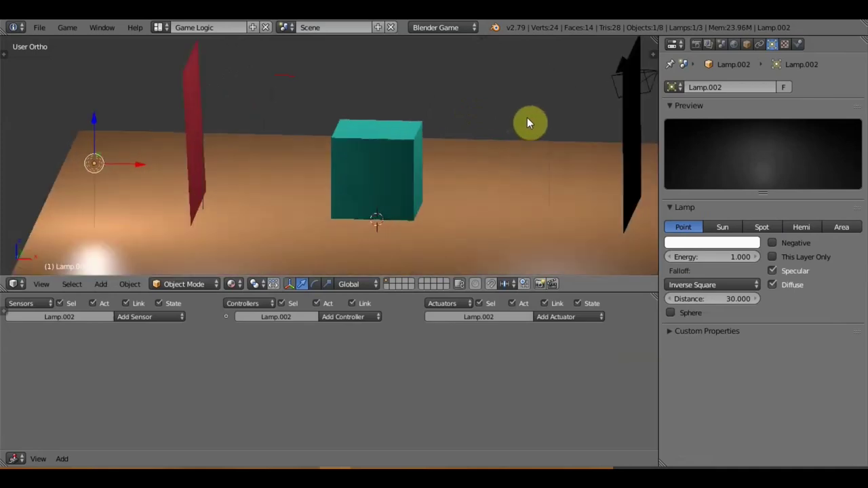
middle_click_drag(527, 122, 495, 155, "shift")
Step: Test the cube twice in the game, making it rise with the Up Arrow
right_click(354, 198)
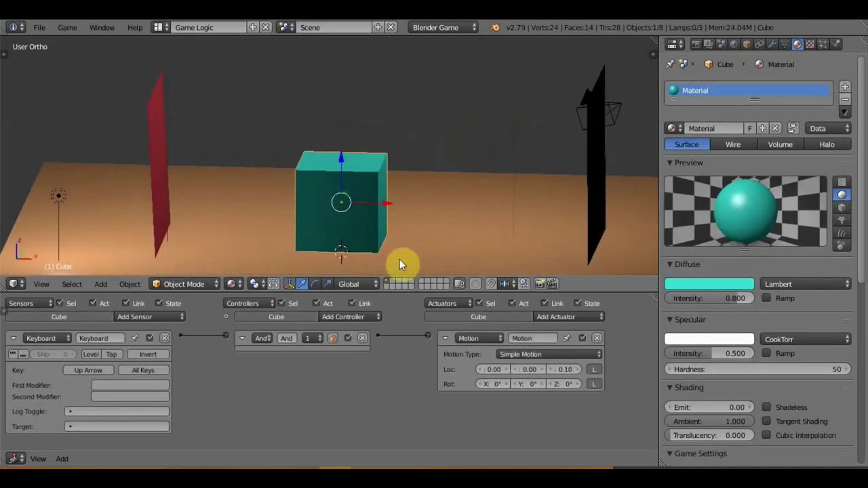
mouse_move(444, 228)
middle_mouse_down()
mouse_move(435, 153)
mouse_move(430, 179)
middle_mouse_up()
key("p")
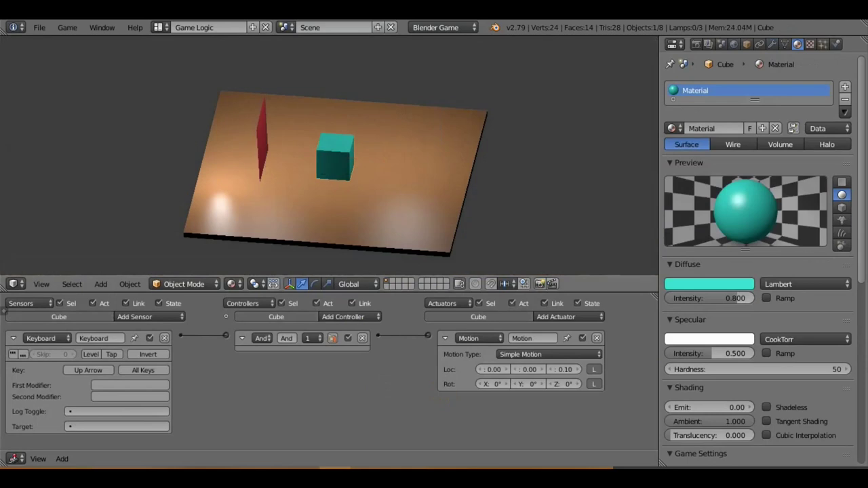
key("Up")
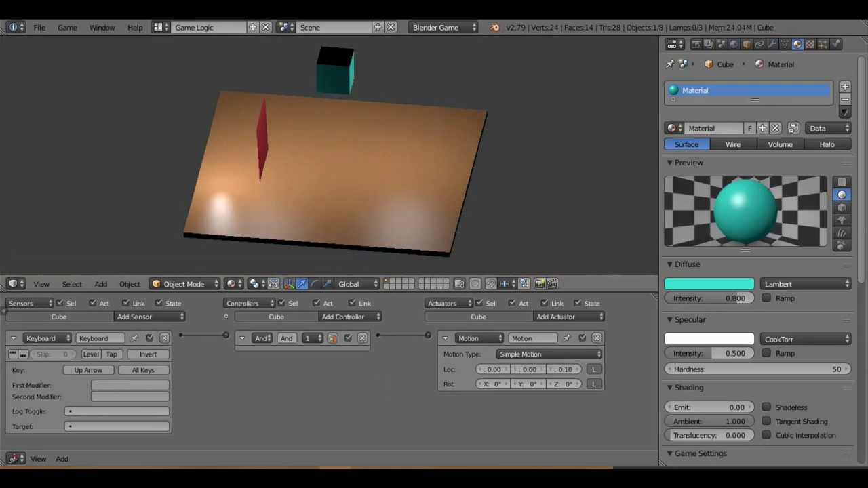
key("Escape")
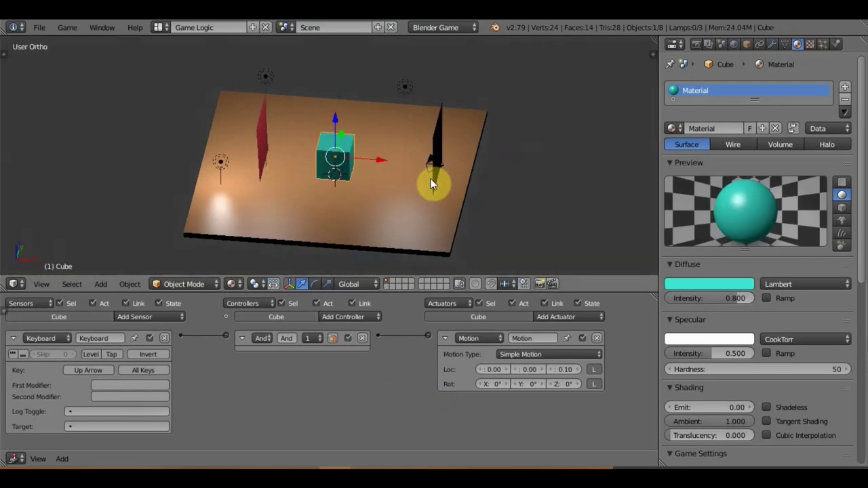
middle_click_drag(430, 178, 443, 102)
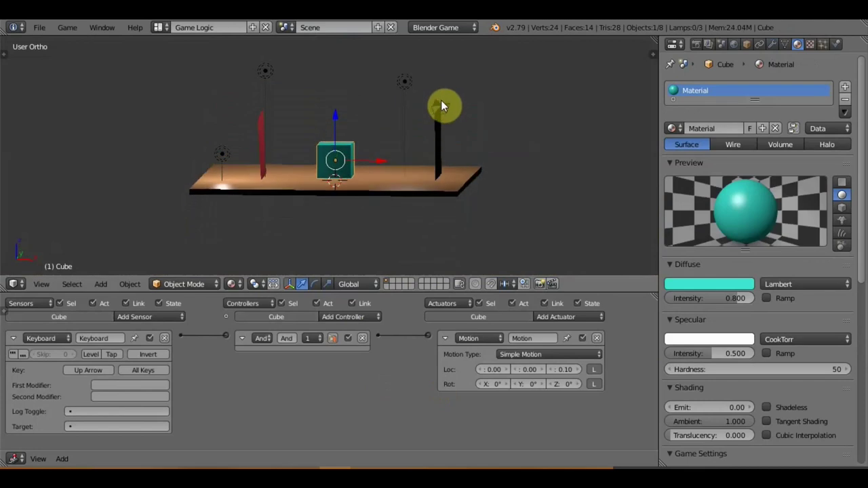
key("p")
key("Up")
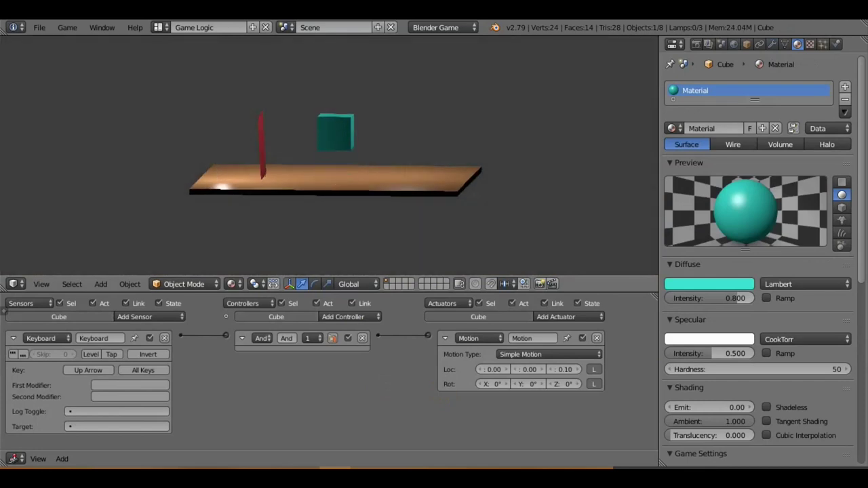
key("Escape")
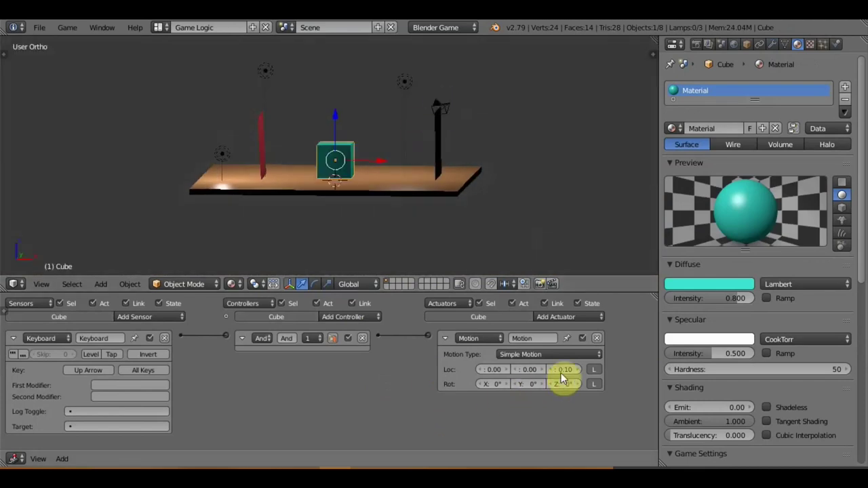
Step: Change the Motion actuator from Loc Z 0.10 to Loc X 0.10 and test sideways movement
left_click_drag(563, 371, 550, 376)
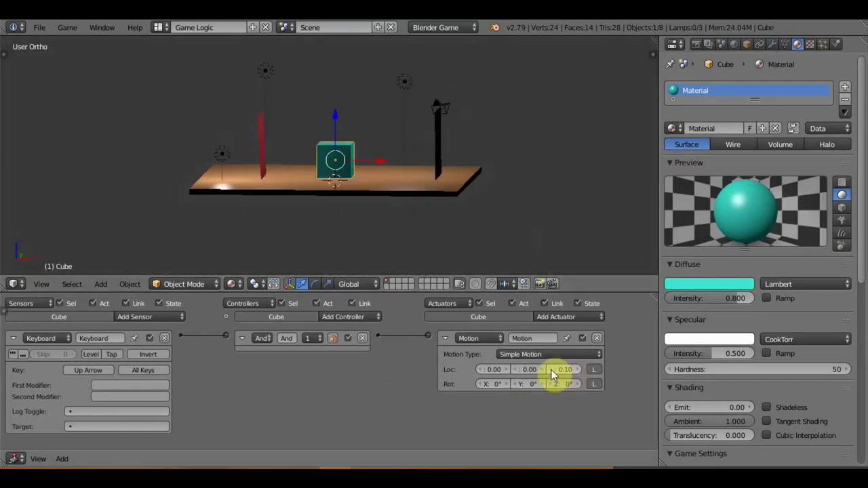
left_click(507, 369)
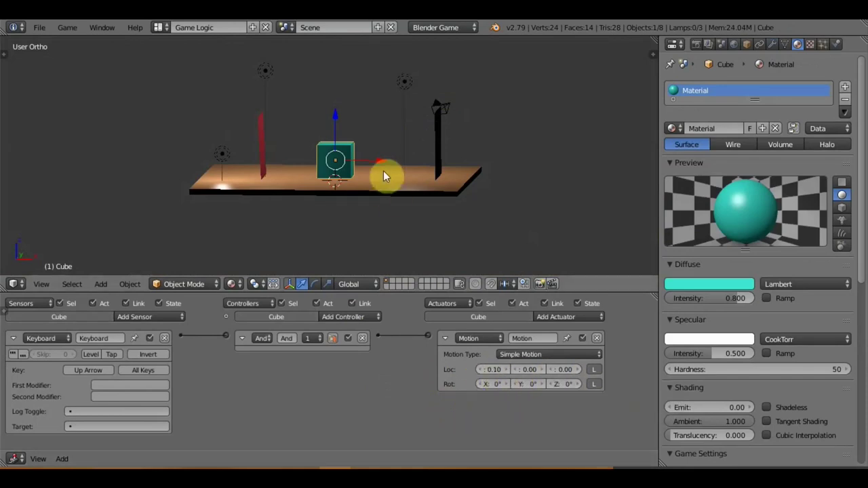
key("p")
key("Up")
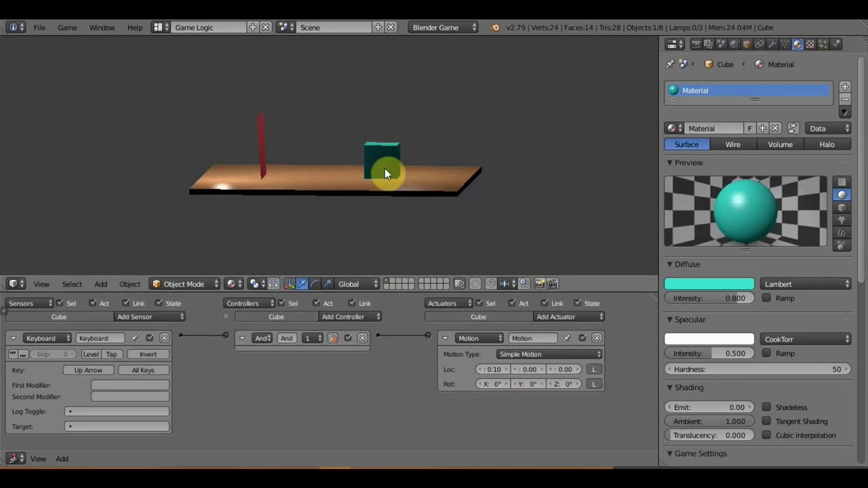
key("Escape")
Step: Collapse the Keyboard sensor and Motion actuator bricks and enlarge the logic editor
left_click(13, 338)
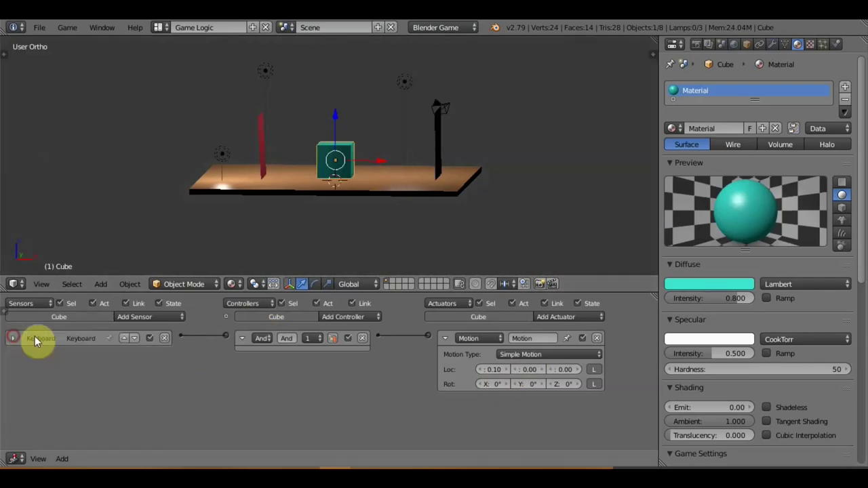
left_click(445, 337)
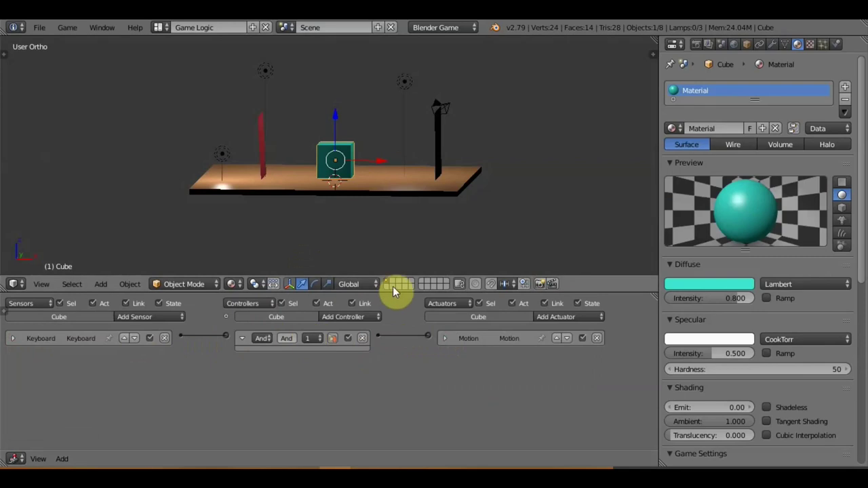
mouse_move(392, 292)
left_mouse_down()
mouse_move(441, 68)
mouse_move(440, 76)
left_mouse_up()
Step: Add a Down Arrow Keyboard sensor and a Motion actuator with Loc X -0.10, linked together
left_click(148, 103)
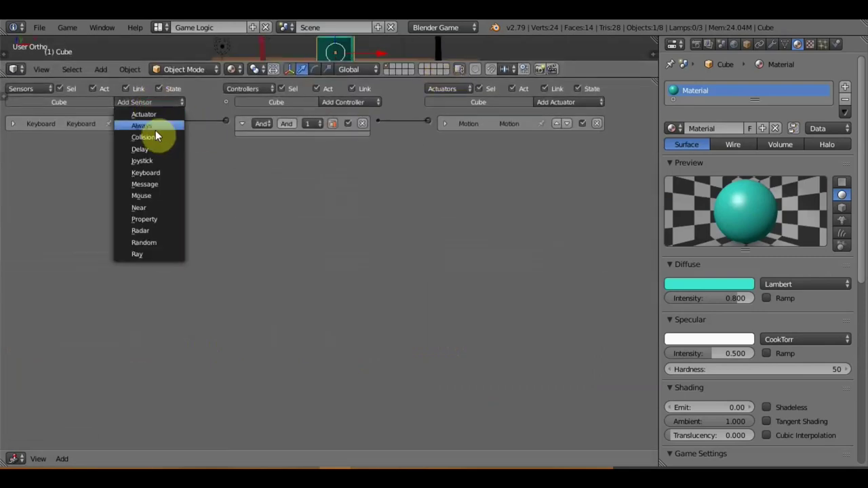
left_click(157, 172)
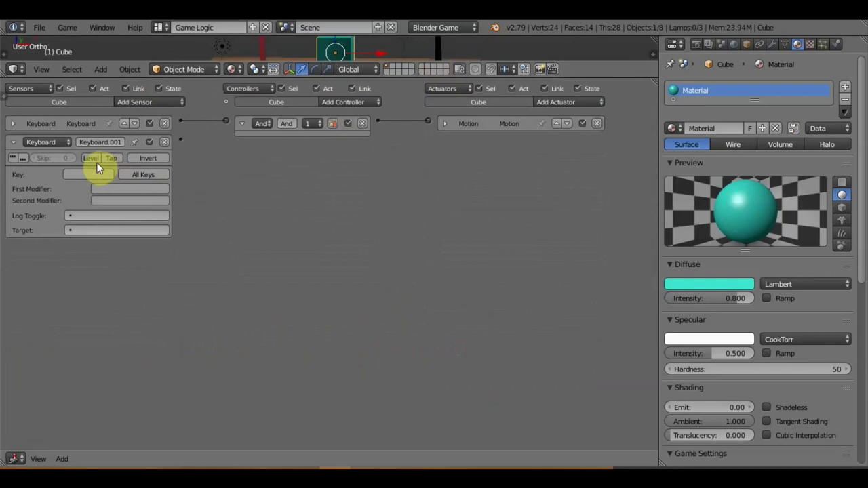
left_click(95, 175)
key("Down")
left_click(571, 103)
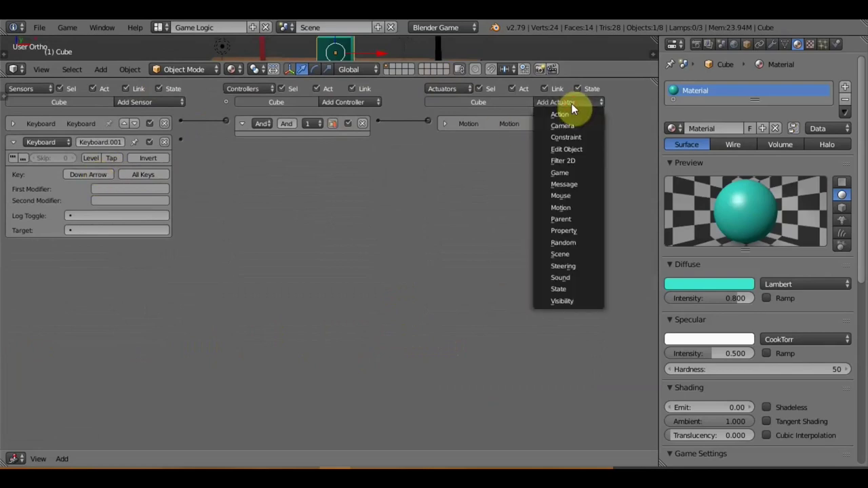
left_click(571, 207)
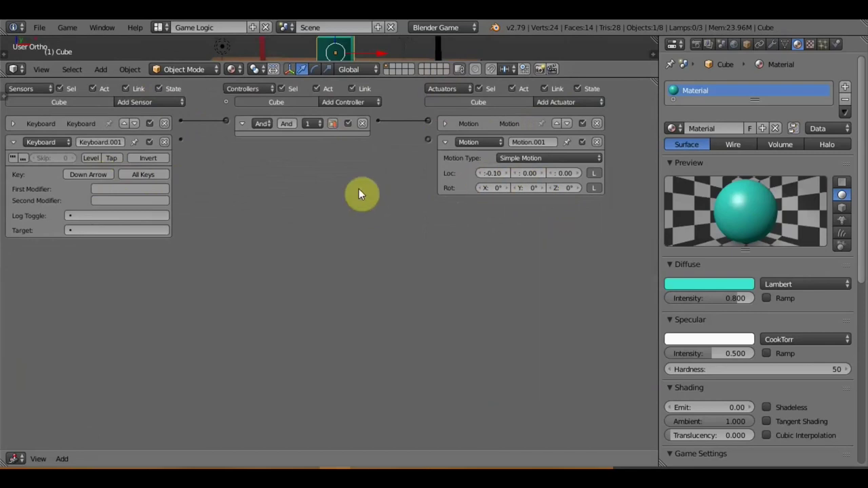
left_click_drag(182, 141, 426, 139)
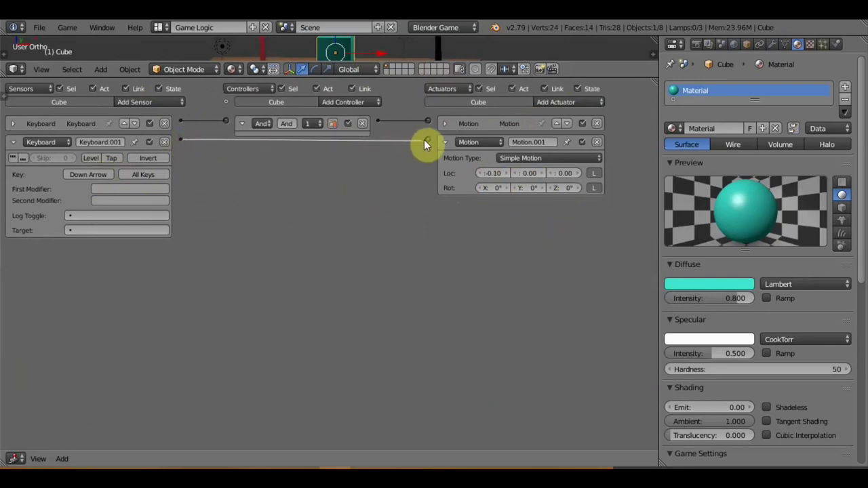
Step: Collapse Keyboard.001 and Motion.001, then add a Keyboard sensor on Left Arrow
left_click(12, 141)
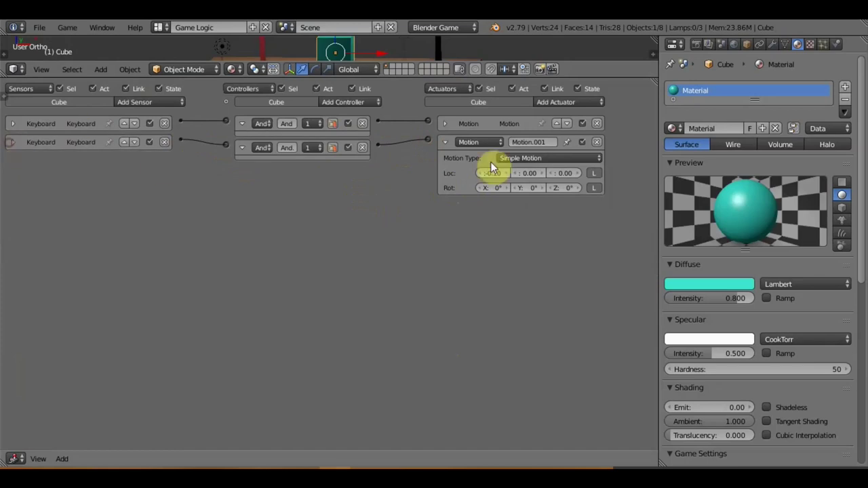
left_click(445, 143)
left_click(168, 103)
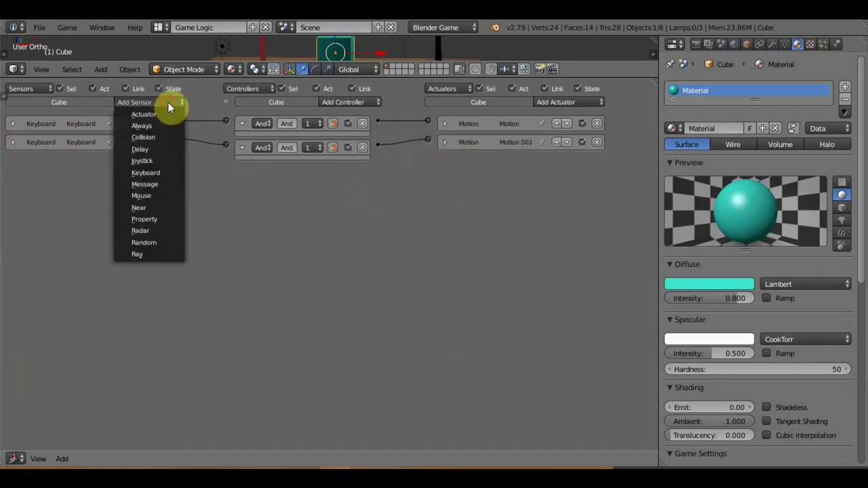
left_click(158, 174)
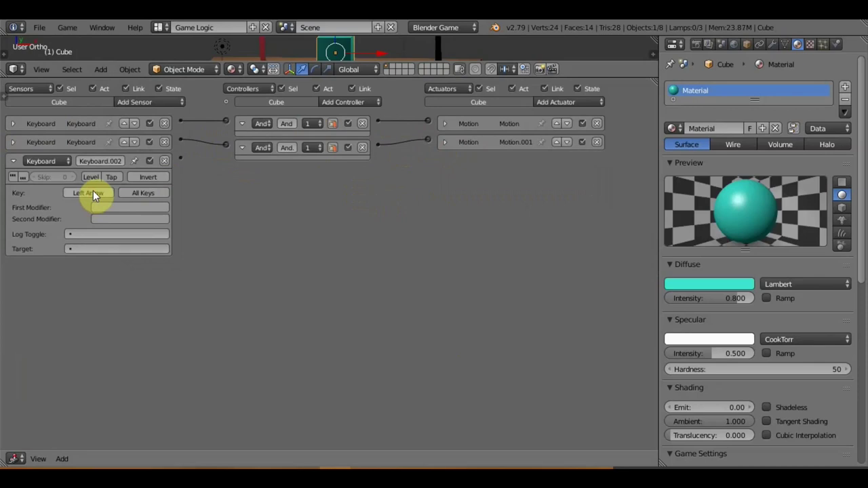
key("Left")
Step: Add Motion.002 rotating 5 about Z, link it to Keyboard.002, and collapse the sensor
left_click(583, 103)
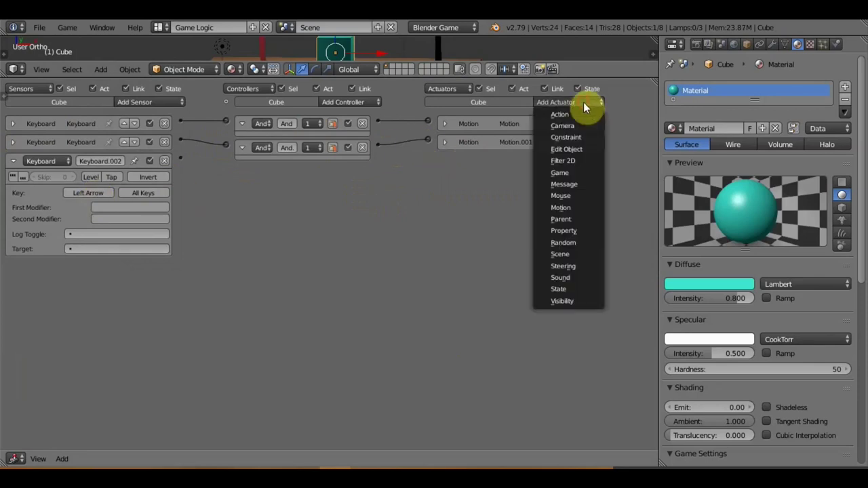
left_click(573, 208)
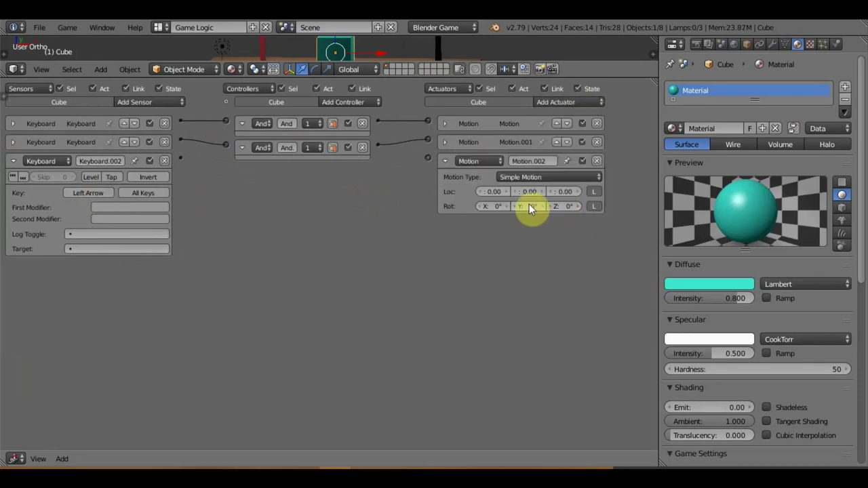
left_click(562, 208)
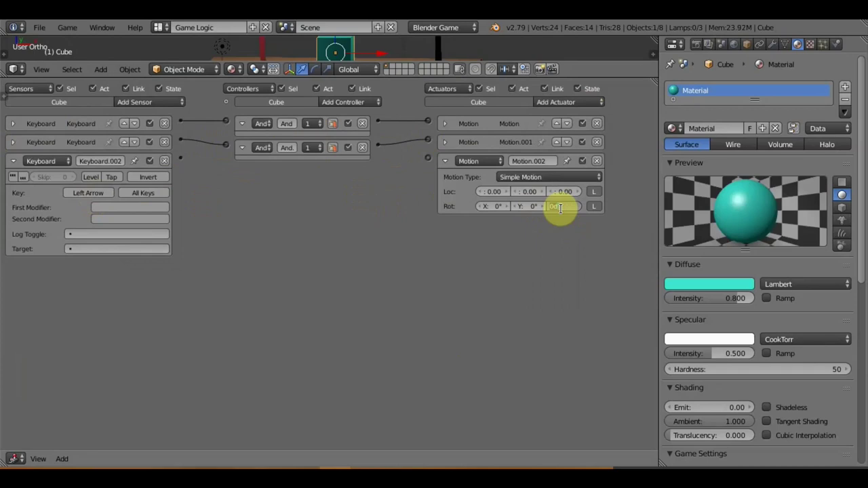
type("5")
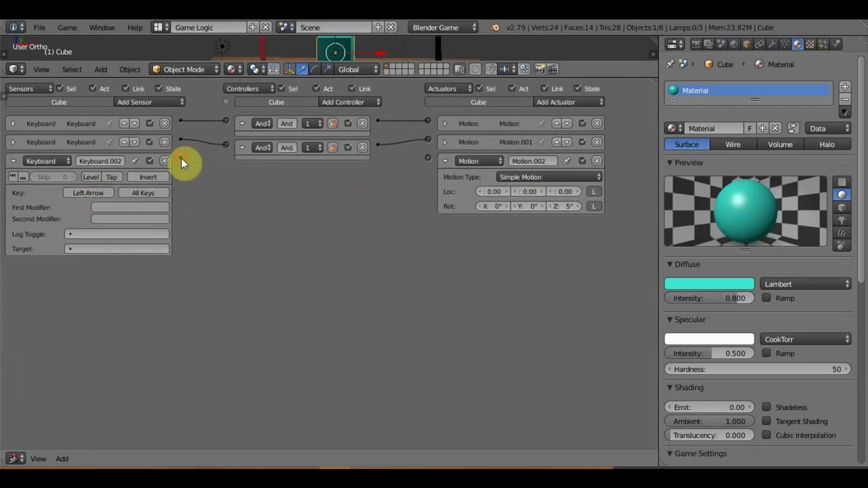
left_click_drag(180, 160, 428, 158)
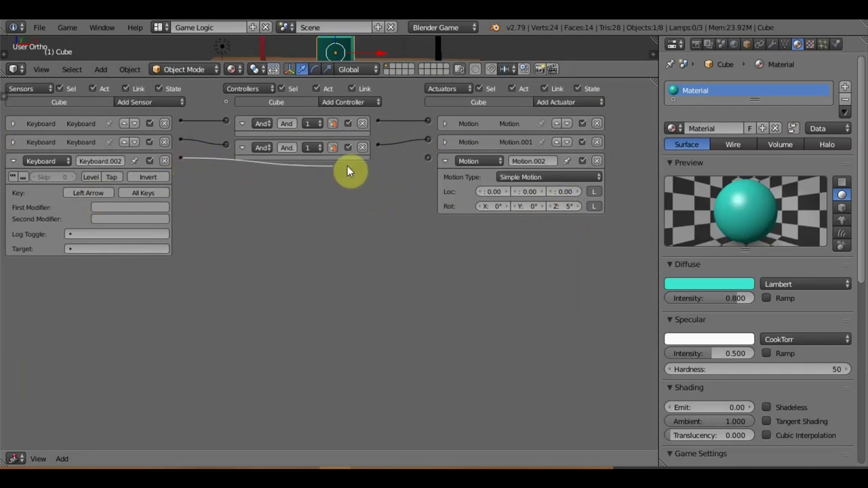
left_click(13, 161)
Step: Collapse Motion.002, then add another Keyboard sensor and Motion.003 with Z rotation set to -5
left_click(443, 161)
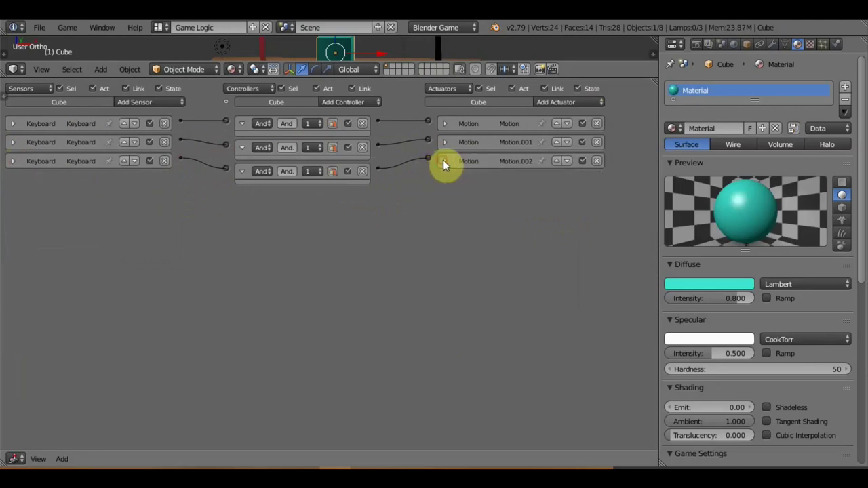
left_click(170, 101)
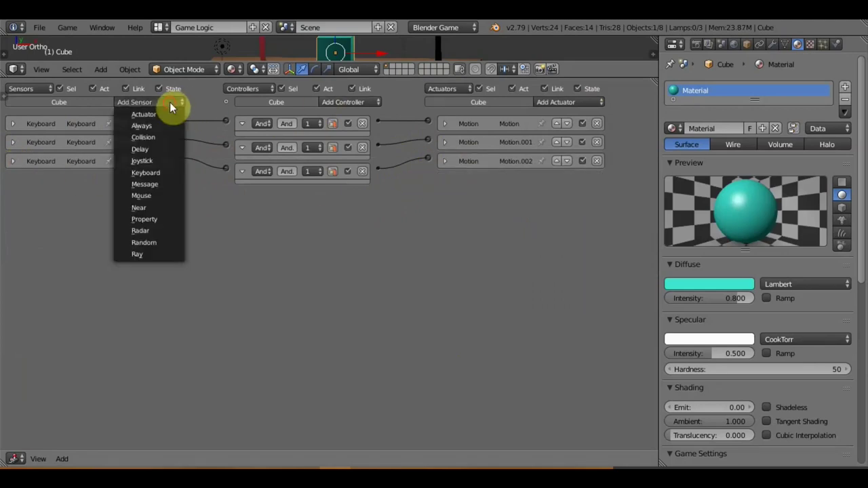
left_click(166, 175)
left_click(568, 102)
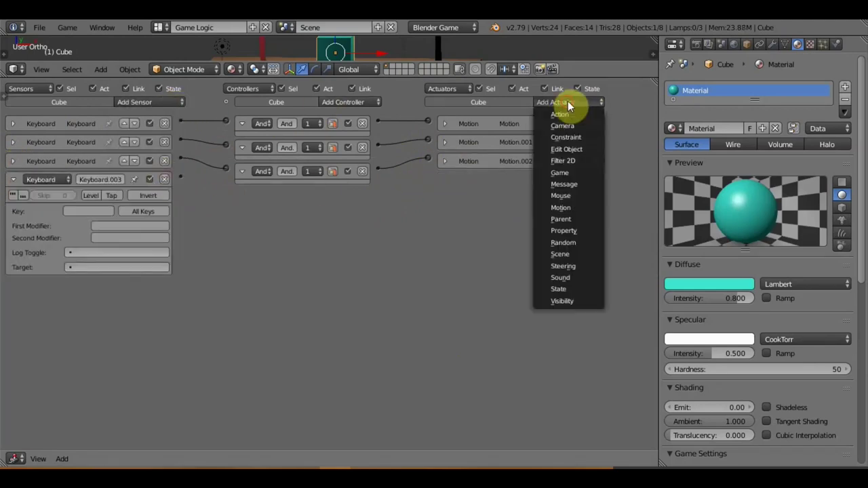
left_click(573, 207)
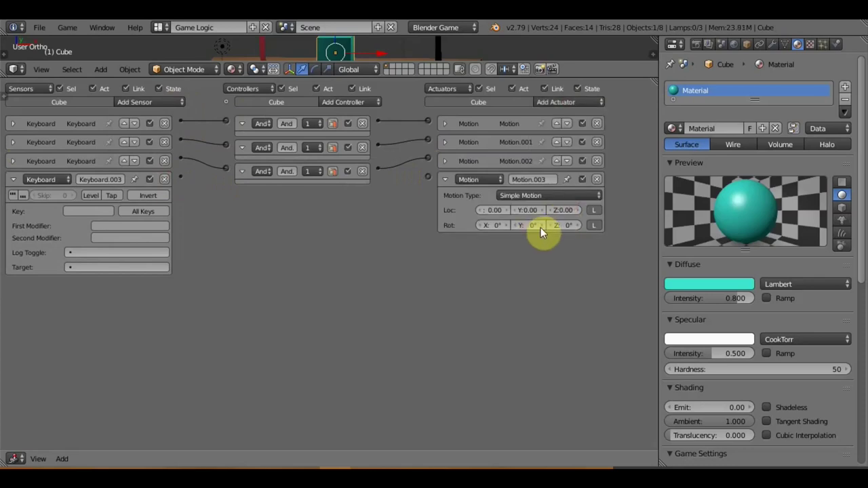
left_click(562, 226)
key("BackSpace")
Step: Set Keyboard.003 to Right Arrow, link it to Motion.003, and collapse both bricks
left_click(99, 211)
key("Right")
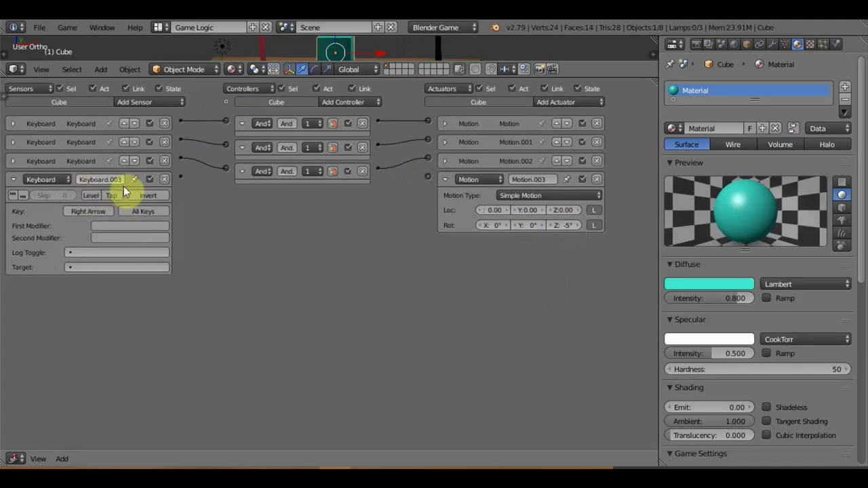
mouse_move(182, 178)
left_mouse_down()
mouse_move(301, 209)
mouse_move(427, 178)
left_mouse_up()
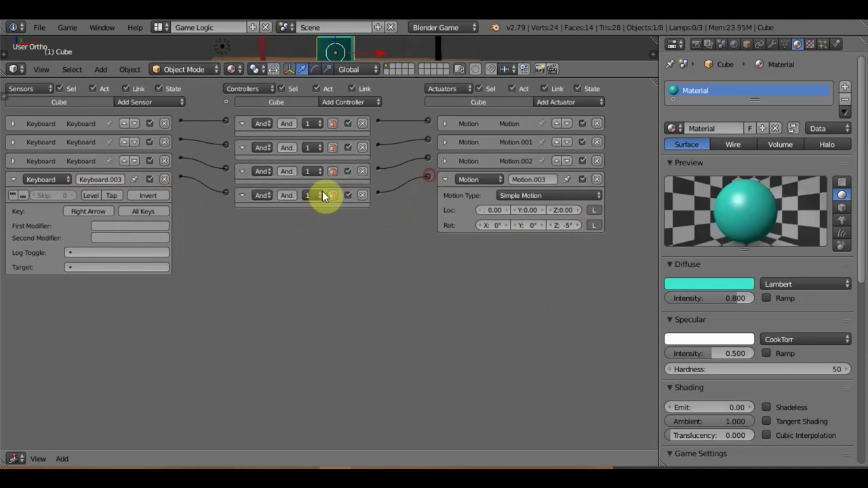
left_click(12, 179)
left_click(445, 179)
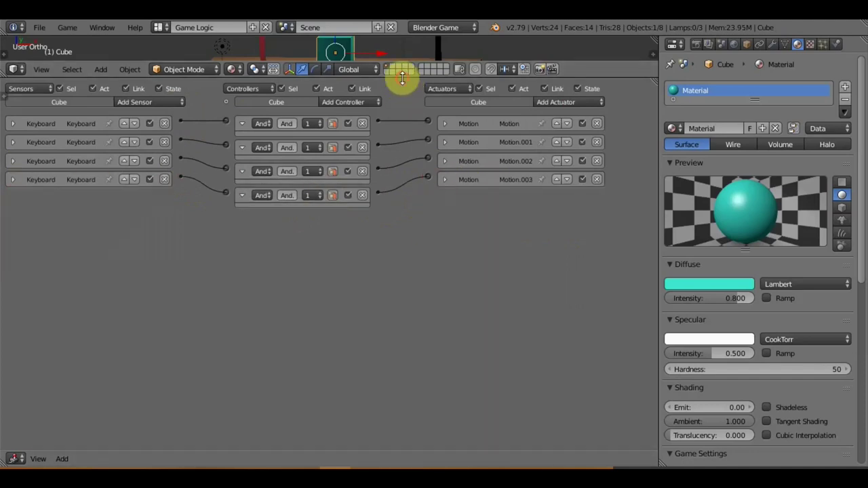
Step: Enlarge the 3D viewport and orbit to look down on the platform
left_click_drag(402, 62, 420, 319)
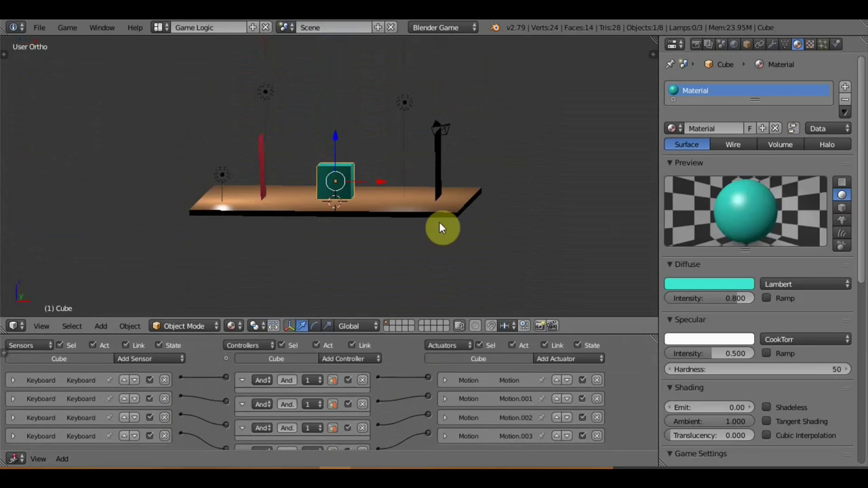
middle_click_drag(439, 224, 437, 234)
scroll(437, 234, "up", 2)
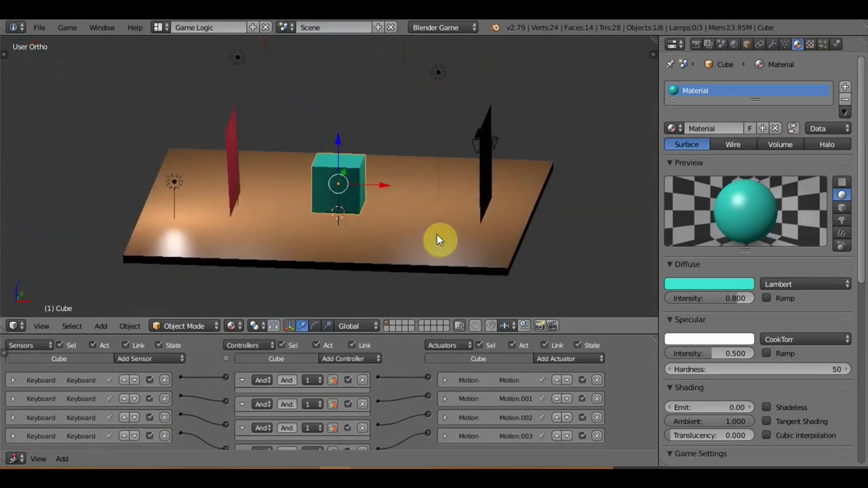
Step: Run the game, drive and turn the cube with the arrow keys, then enlarge the logic editor
key("p")
key("Right")
key("Up")
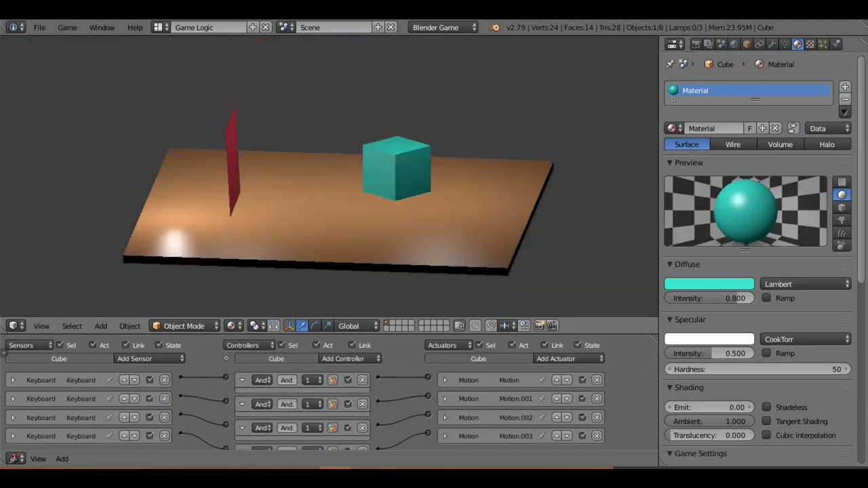
key("Left")
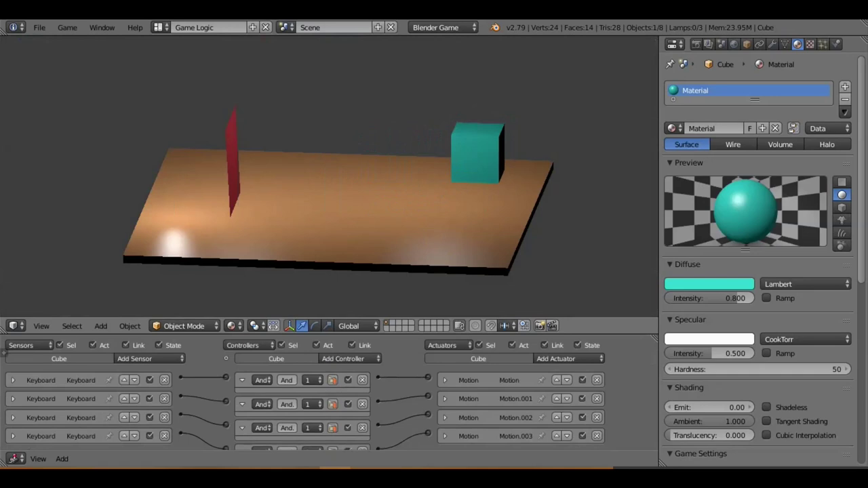
key("Down")
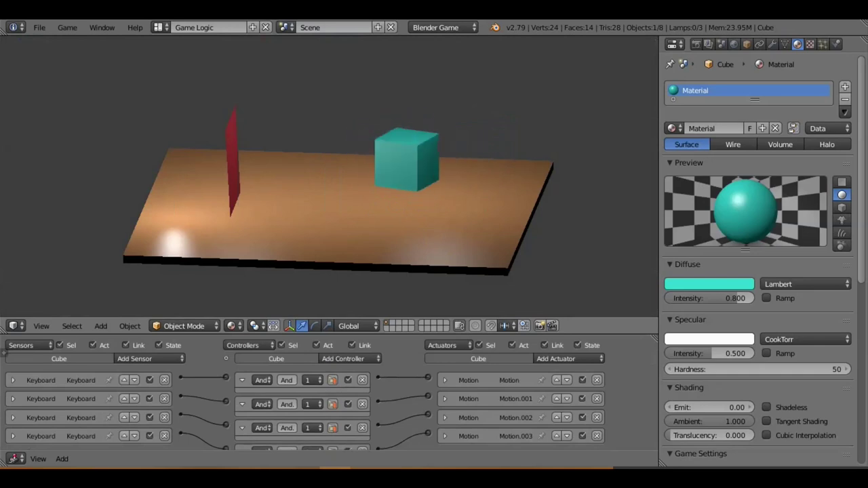
key("Right")
key("Down")
key("Left")
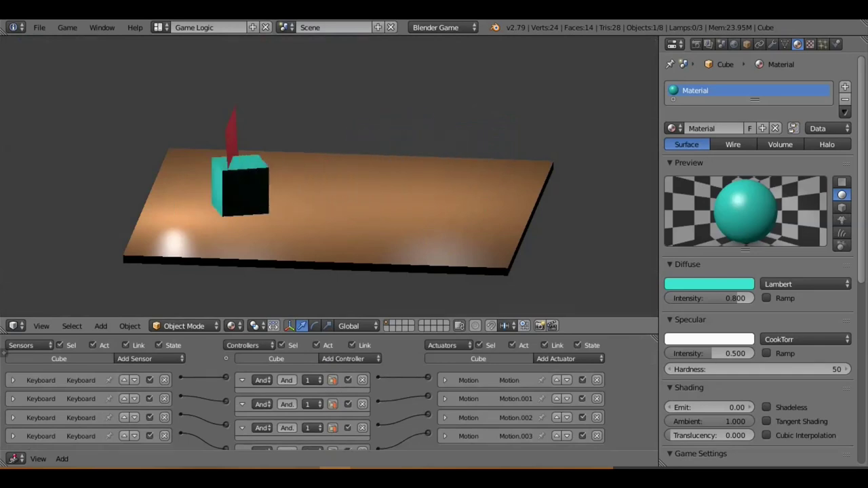
key("Escape")
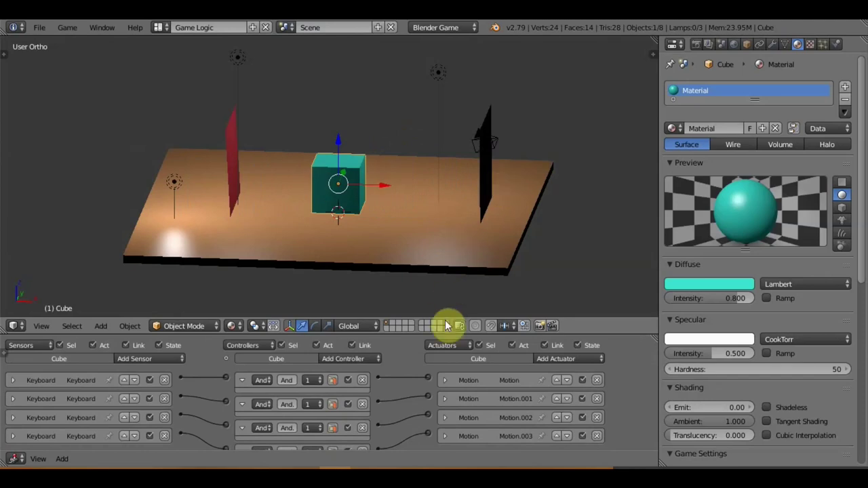
left_click_drag(415, 332, 433, 126)
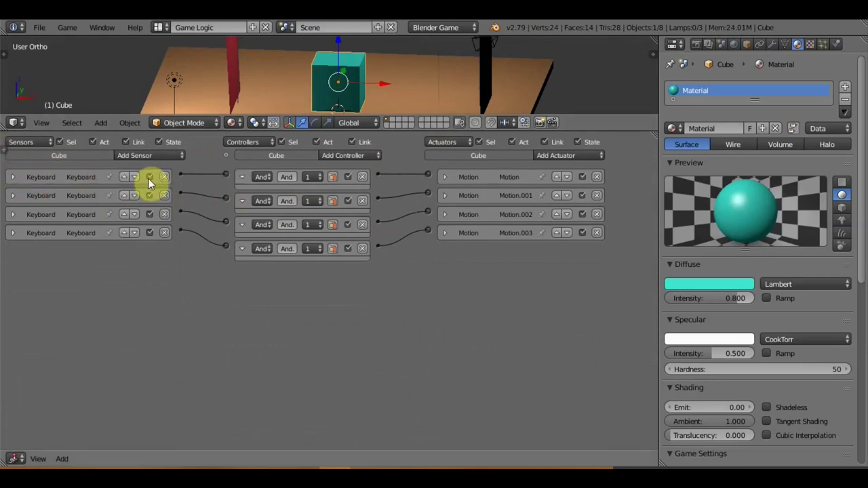
Step: Add two Near sensors detecting properties TP1 and TP2
left_click(152, 154)
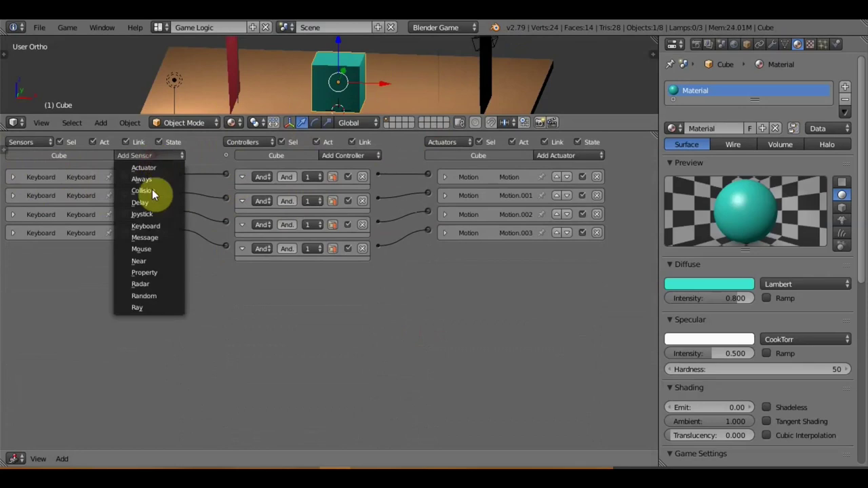
left_click(157, 260)
left_click(163, 155)
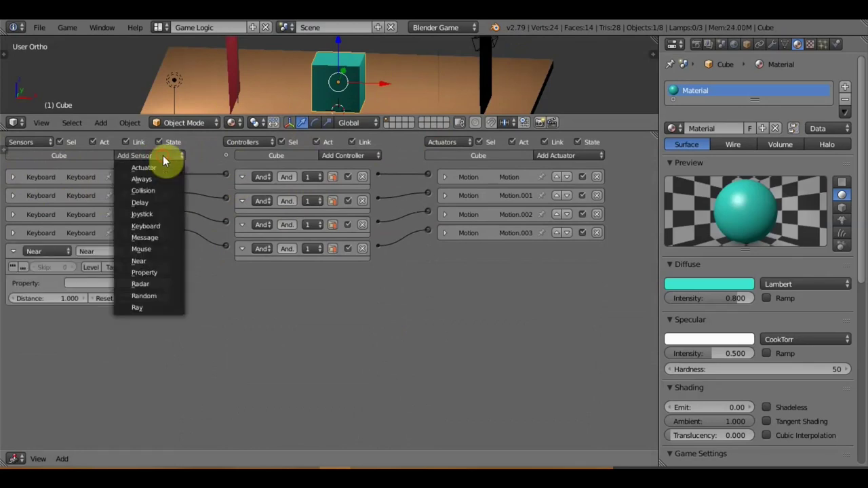
left_click(157, 260)
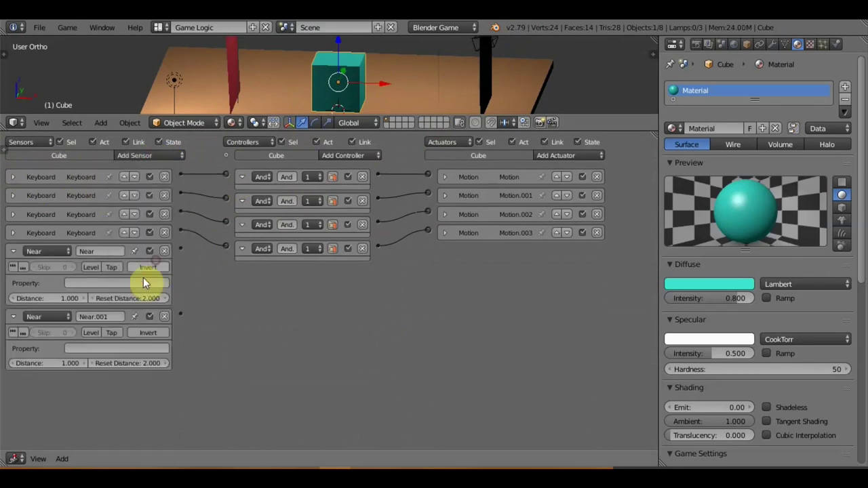
left_click(95, 283)
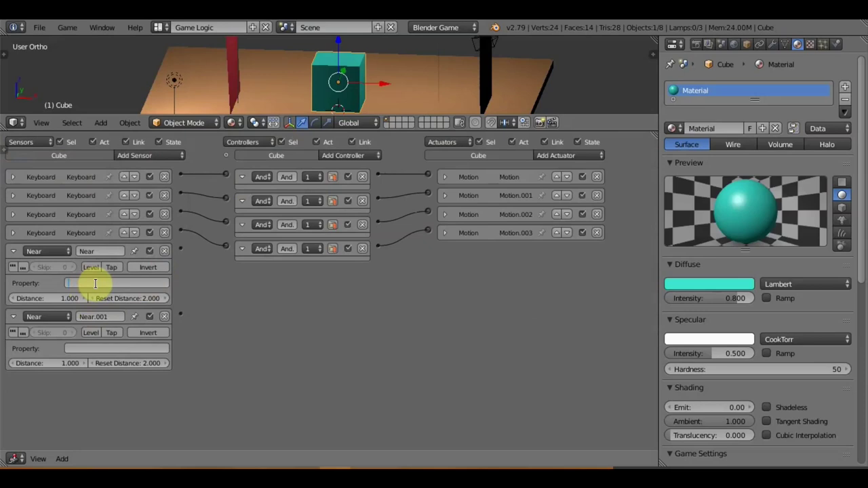
type("TP1")
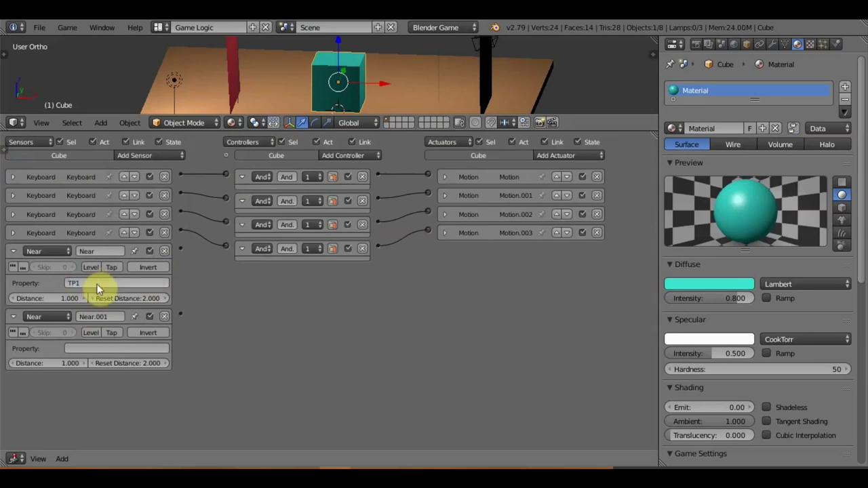
key("Return")
left_click(90, 348)
type("T")
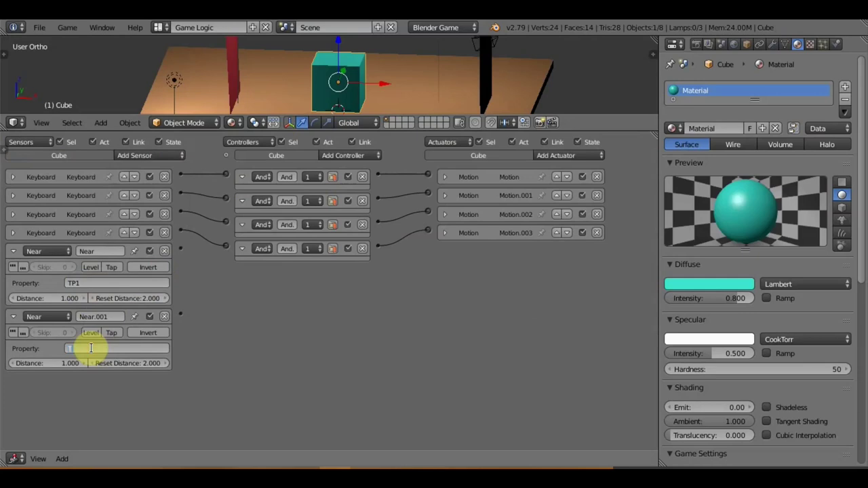
type("P2")
key("Return")
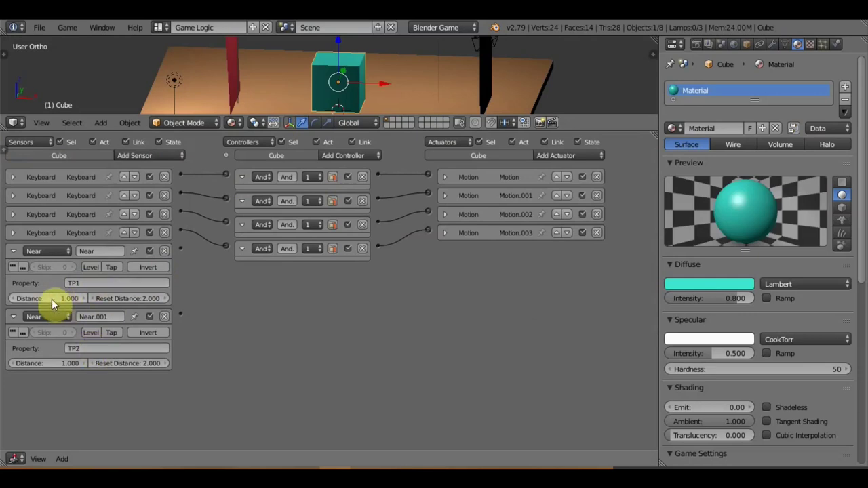
Step: Set Distance and Reset Distance to 0.1 on both Near sensors
left_click(44, 298)
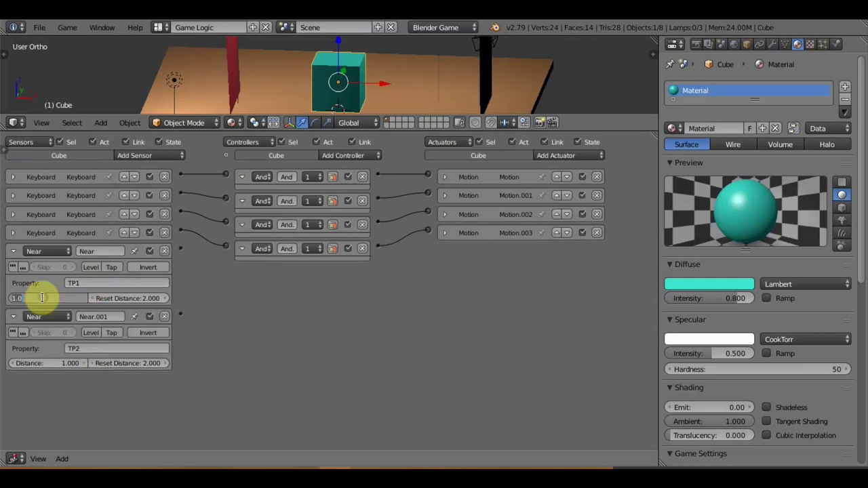
left_click_drag(42, 297, 66, 299)
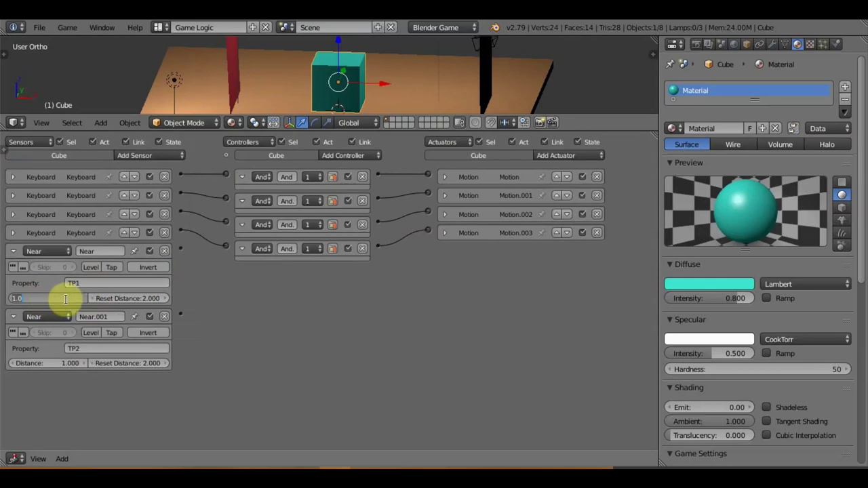
type("0.1")
key("Return")
left_click(126, 298)
type("0")
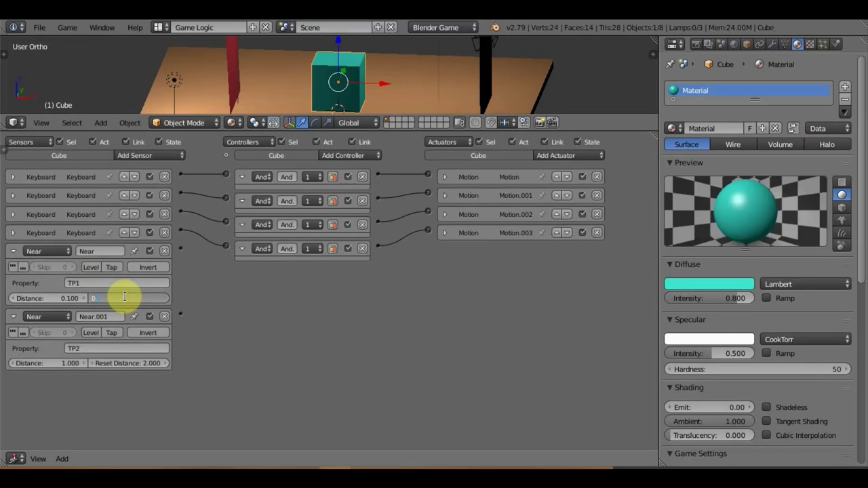
key("Return")
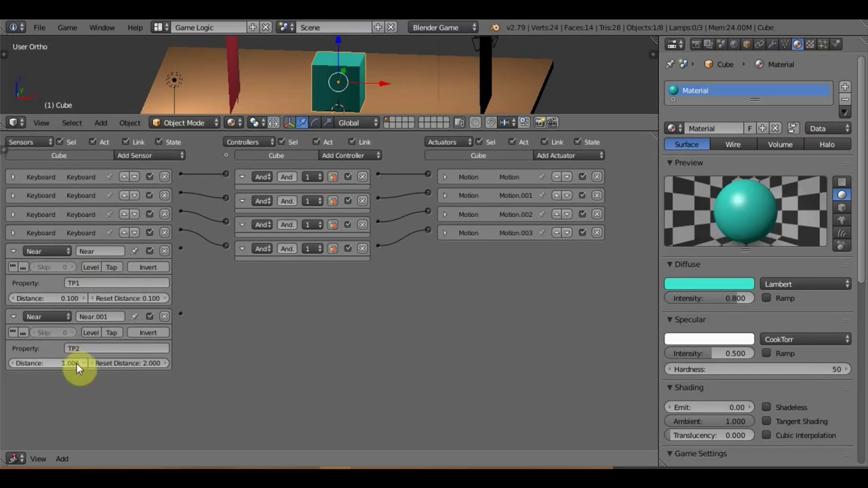
left_click(76, 363)
type("0")
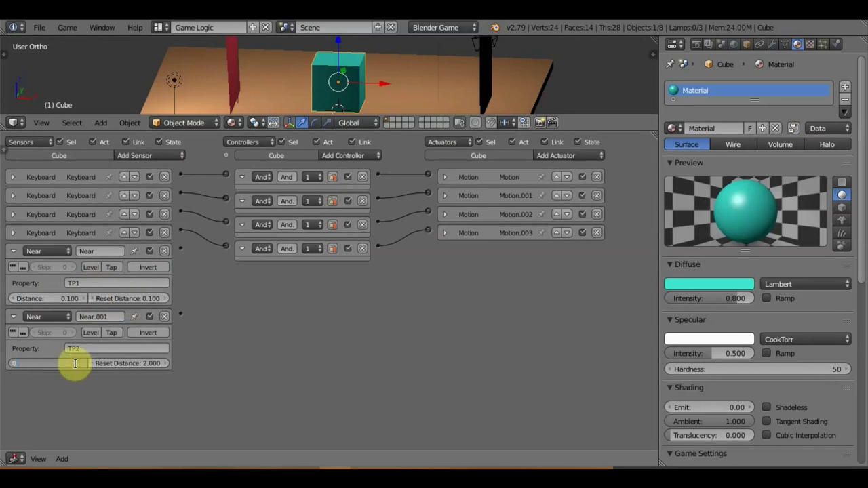
key("Return")
left_click(123, 365)
type("0.1")
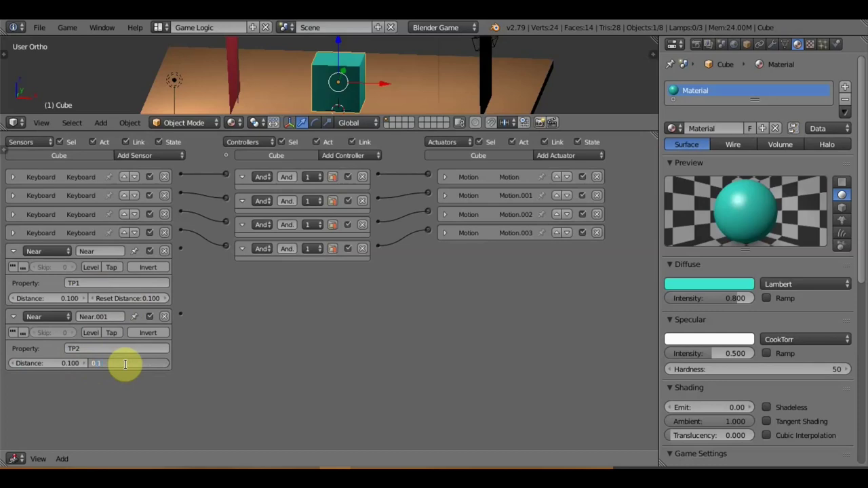
key("Return")
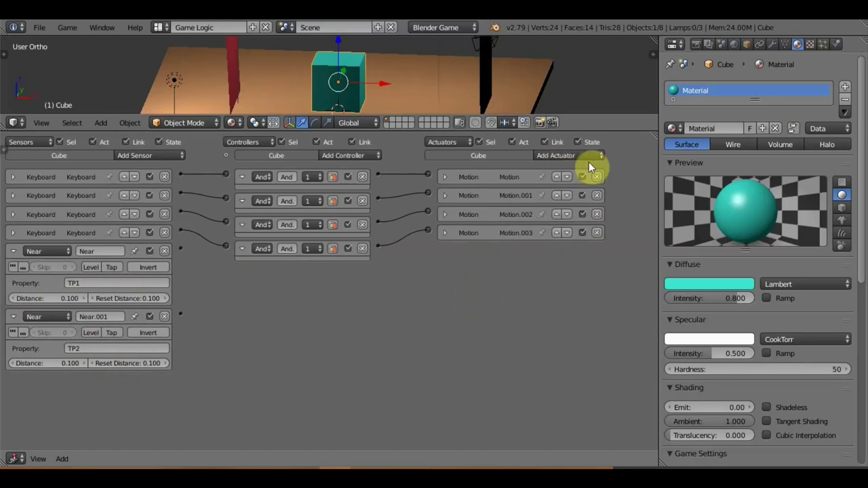
Step: Add two Property actuators to the Cube
left_click(573, 156)
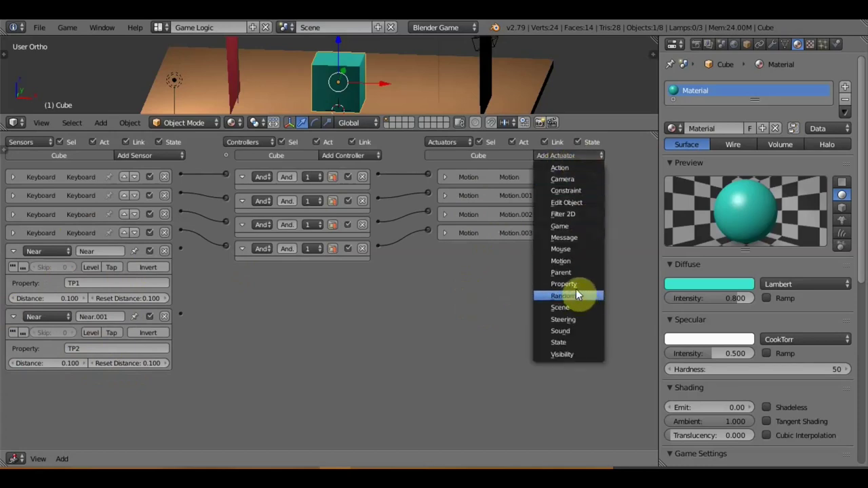
left_click(576, 284)
left_click(573, 156)
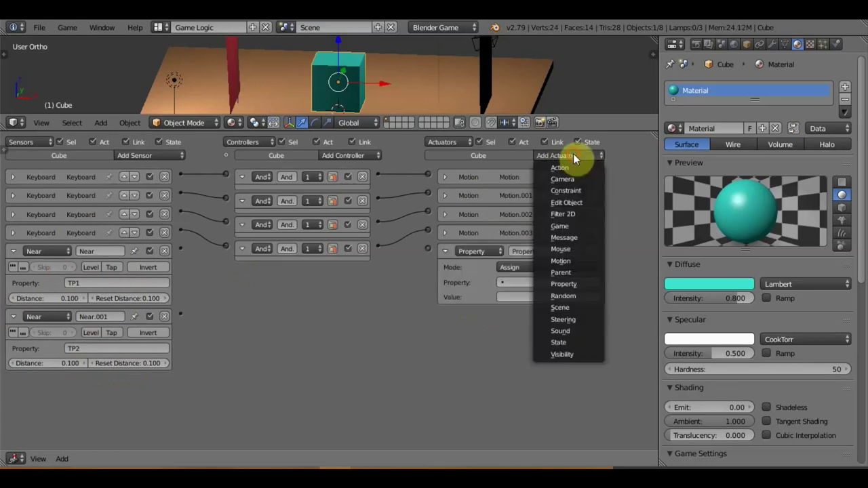
left_click(537, 288)
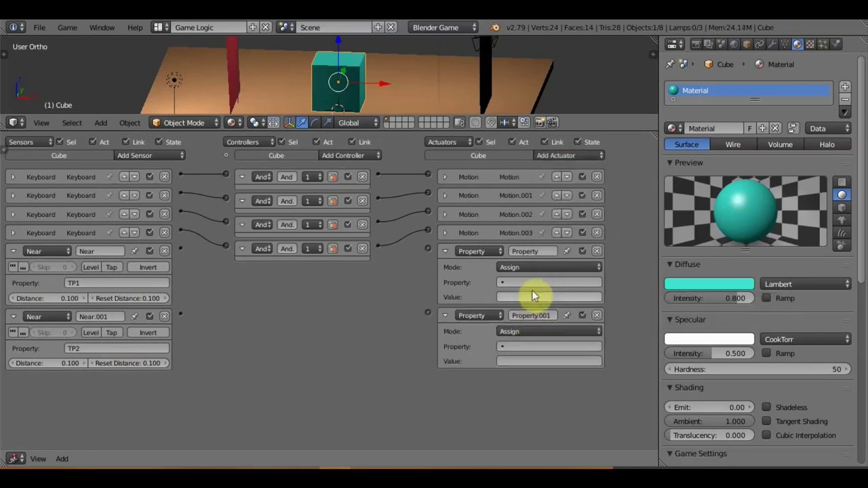
Step: Point the actuators at TP1 and TP2 and assign FALSE to each
left_click(533, 282)
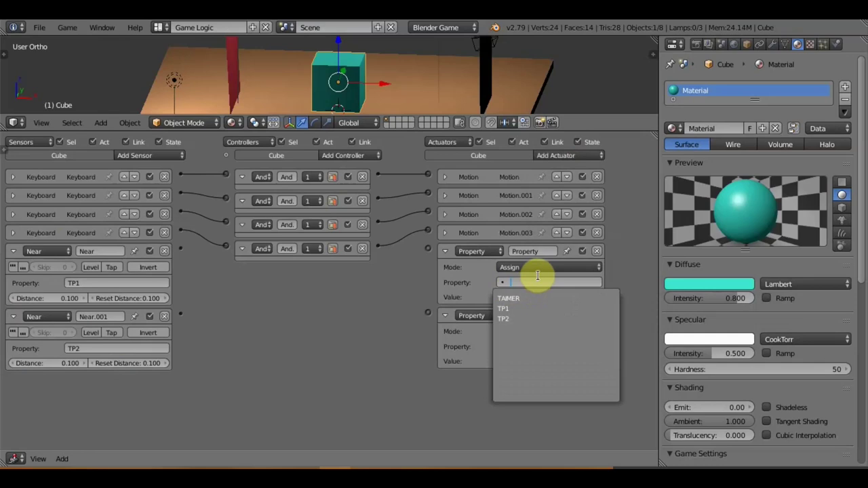
left_click(519, 309)
left_click(517, 346)
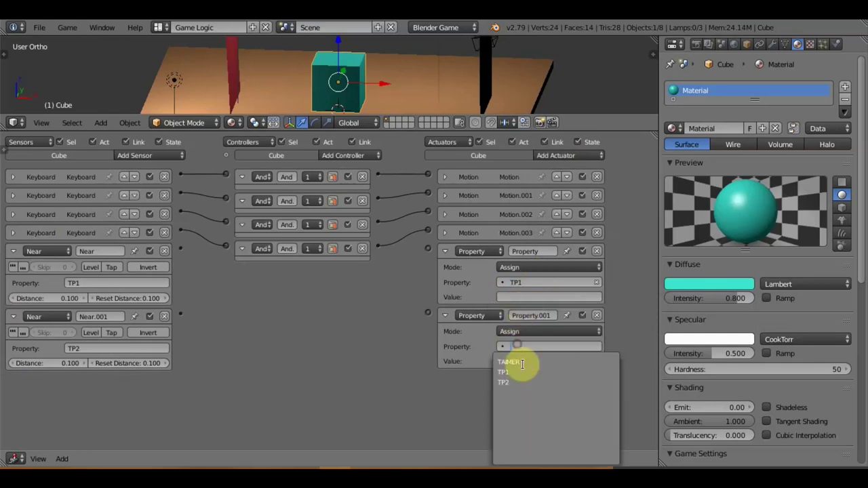
left_click(514, 378)
left_click(520, 297)
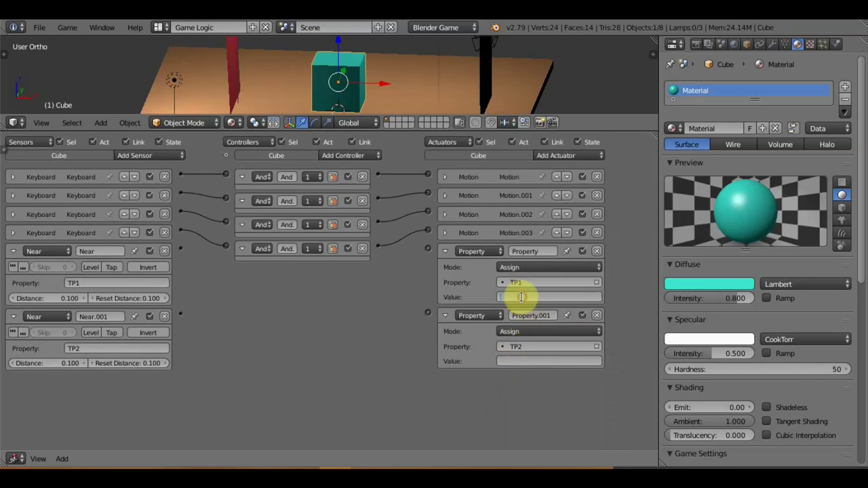
type("F")
type("al")
key("Return")
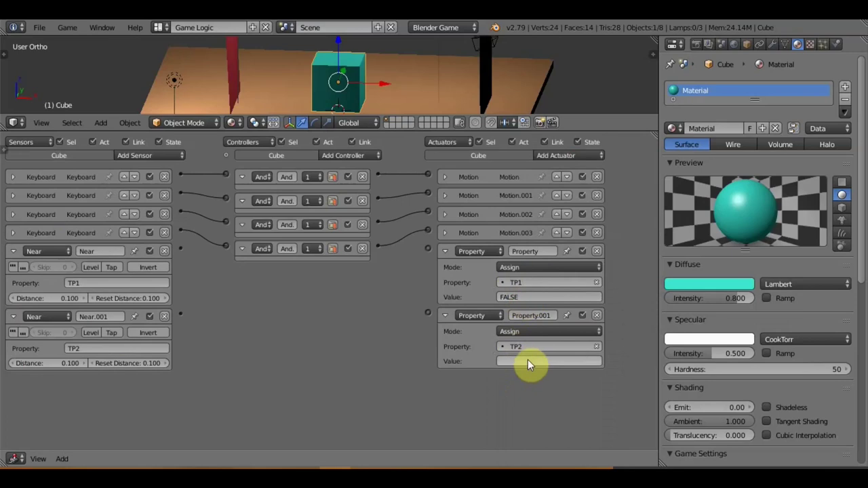
left_click(529, 360)
type("F")
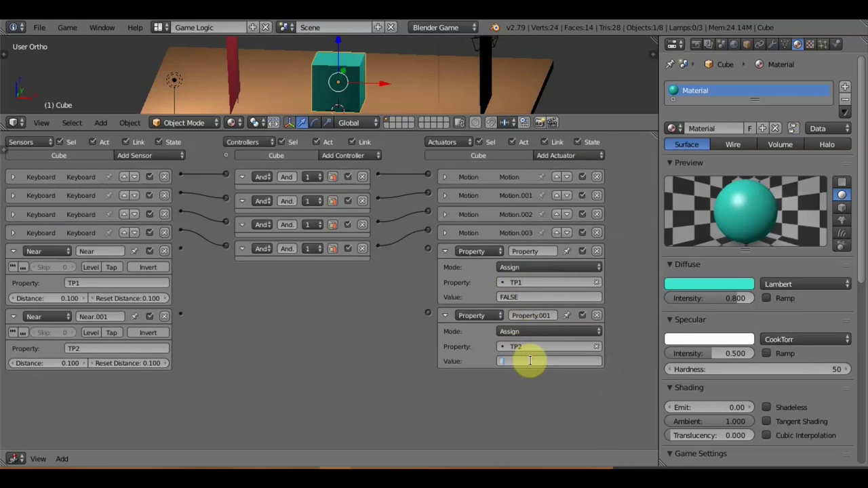
type("al")
type("SE")
key("Return")
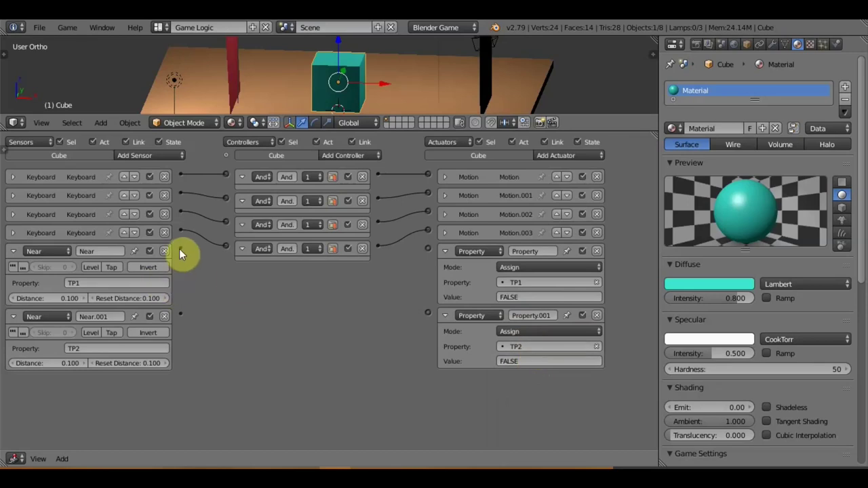
Step: Link Near to the TP1 Property actuator and Near.001 to Property.001 through new And controllers
left_click_drag(180, 251, 427, 249)
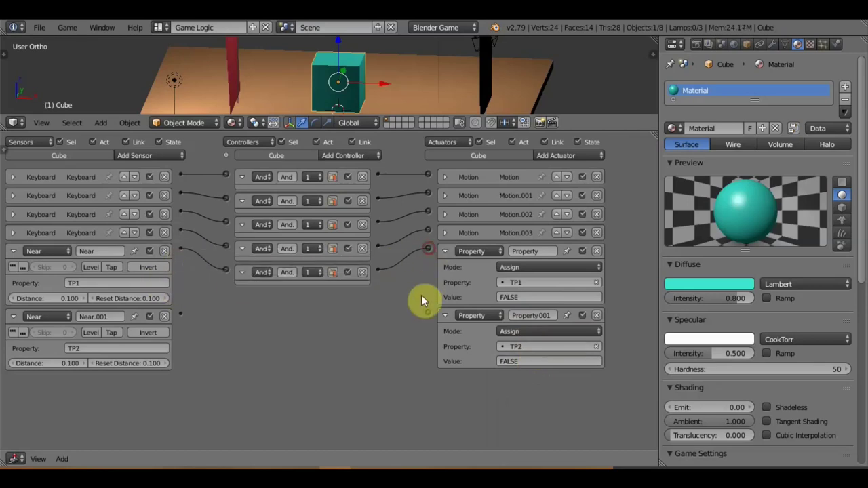
left_click_drag(427, 312, 193, 319)
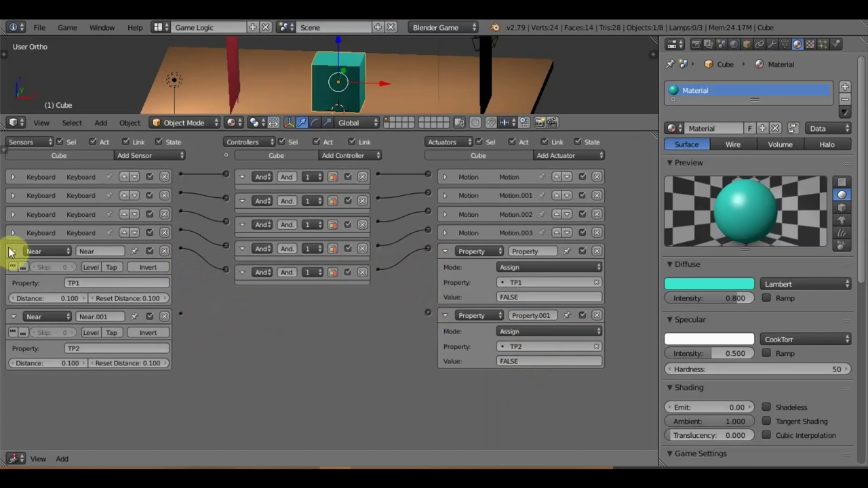
left_click_drag(427, 312, 182, 316)
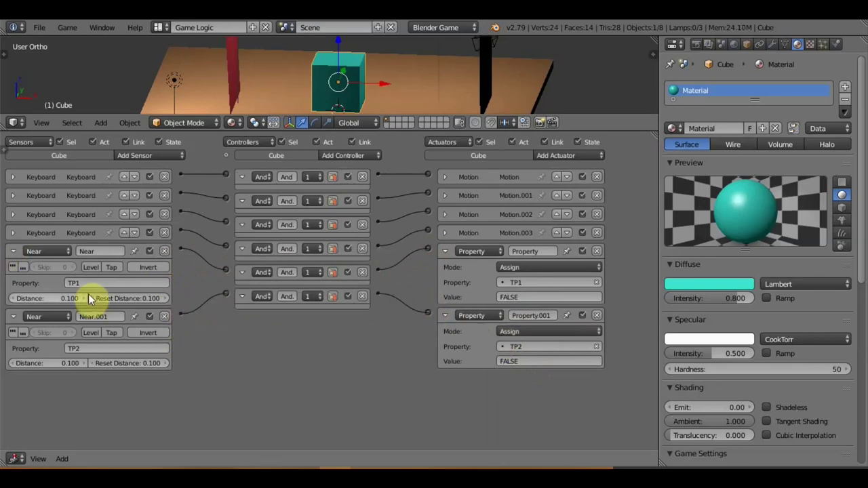
Step: Collapse both Near sensors and both Property actuators
left_click(13, 251)
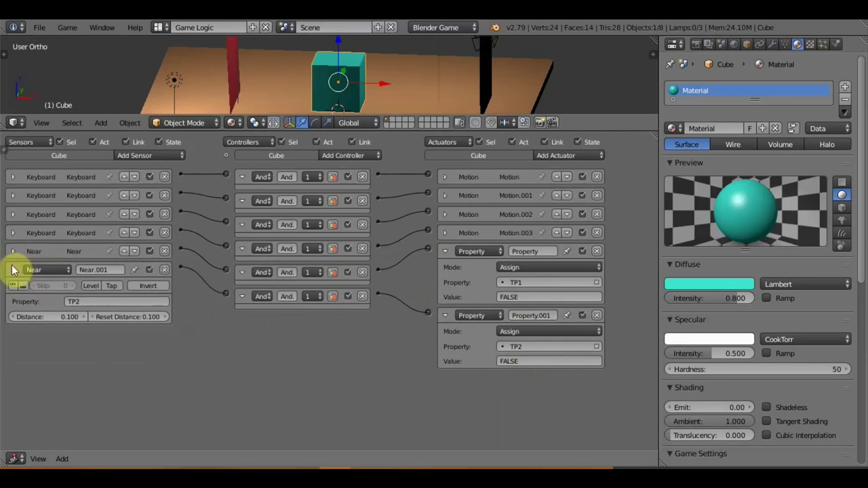
left_click(13, 269)
left_click(446, 251)
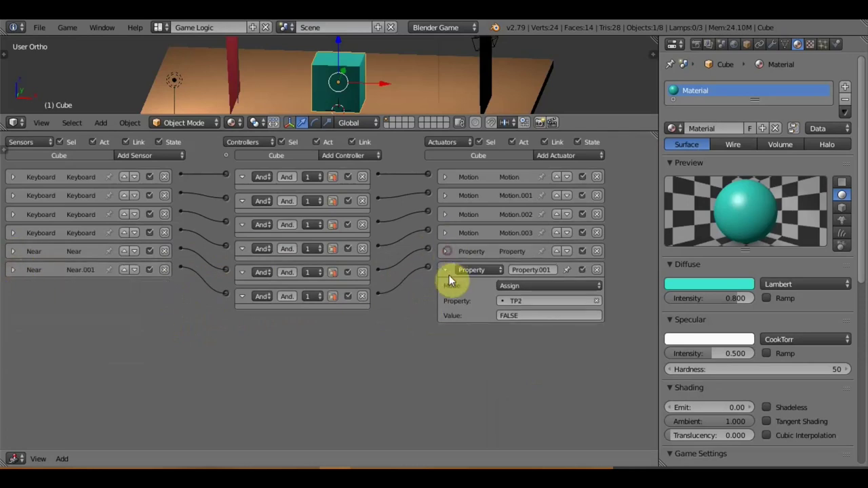
left_click(445, 269)
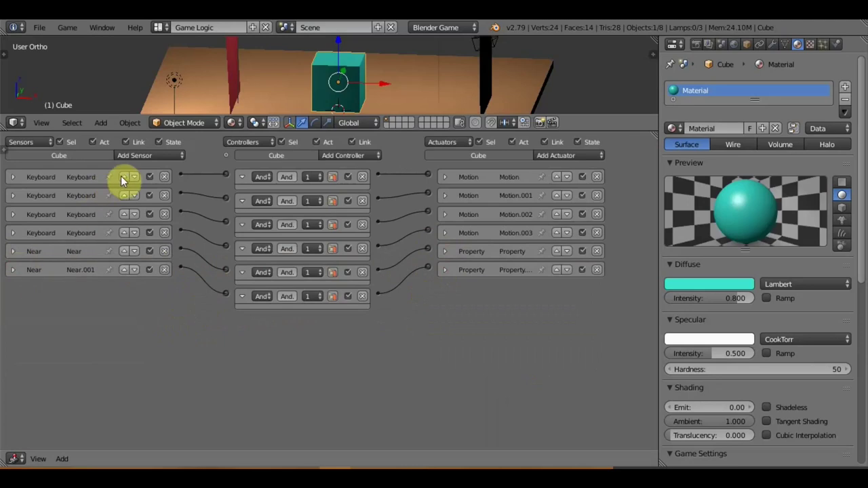
Step: Add three Property sensors to the Cube
left_click(156, 160)
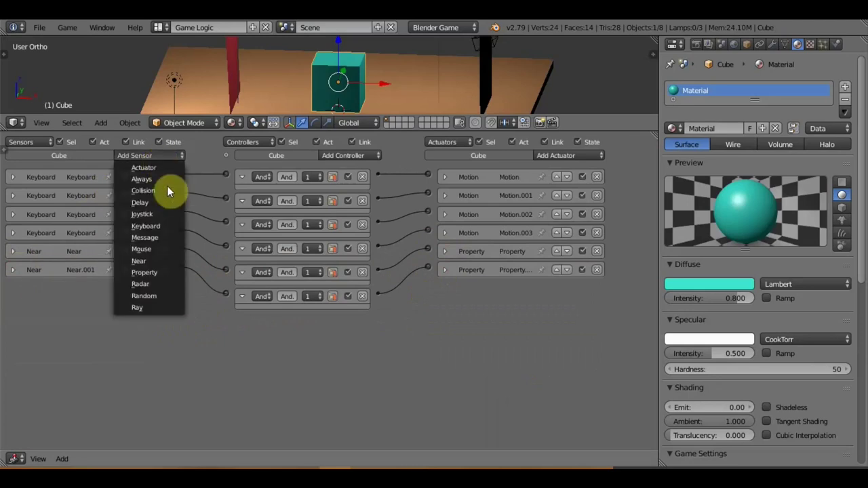
left_click(157, 272)
left_click(177, 160)
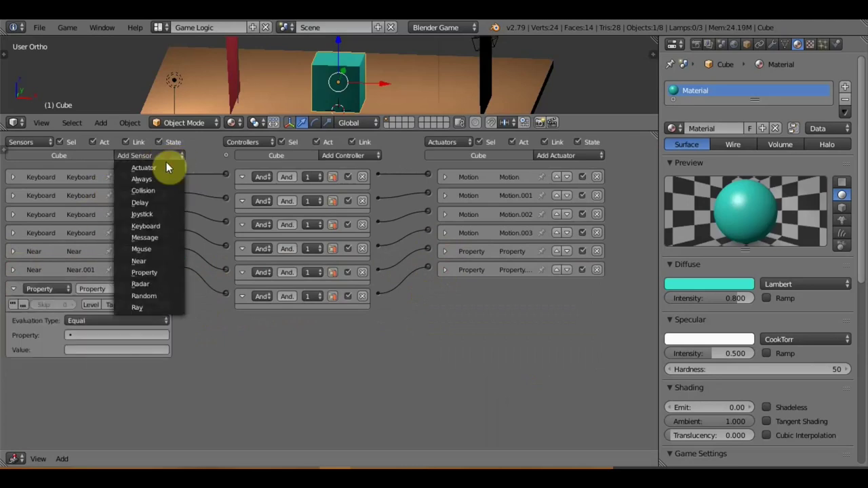
left_click(162, 271)
left_click(156, 160)
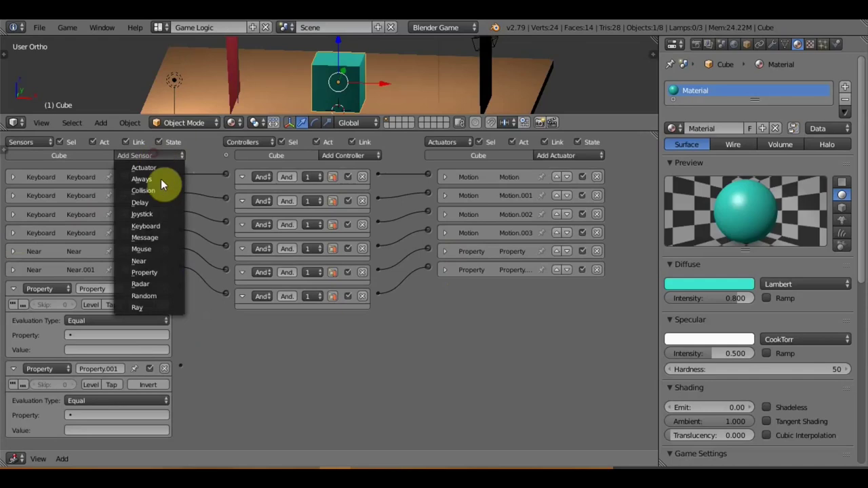
left_click(162, 273)
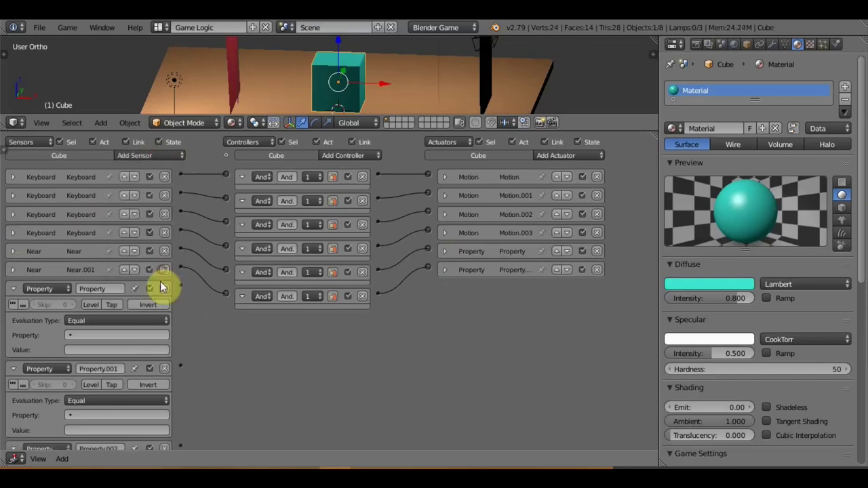
Step: Make the first Property sensor check TP2 equals FALSE
left_click(90, 335)
left_click(85, 373)
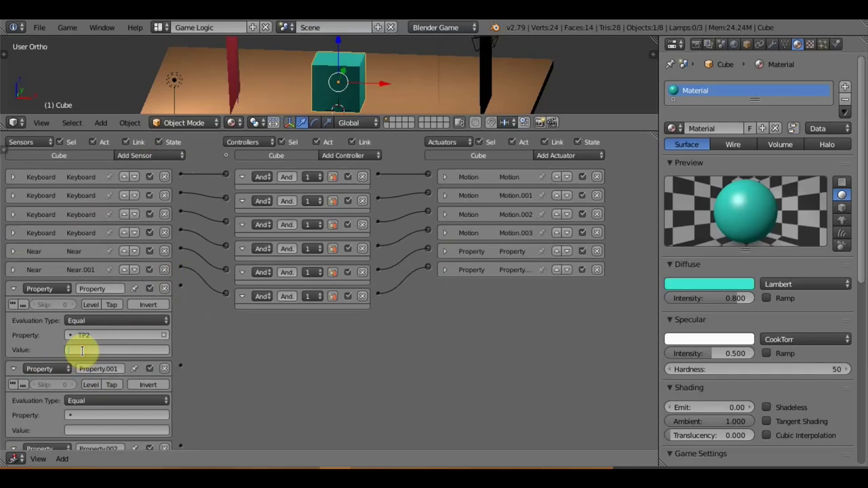
type("FAL")
type("SE")
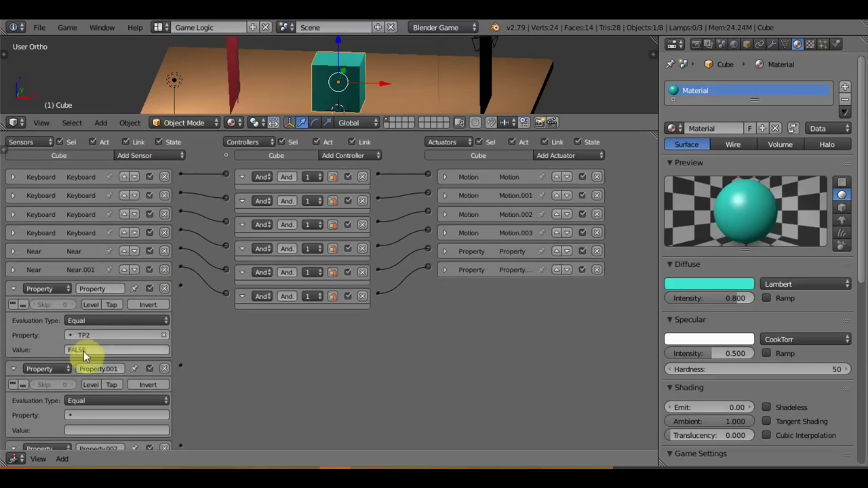
key("Return")
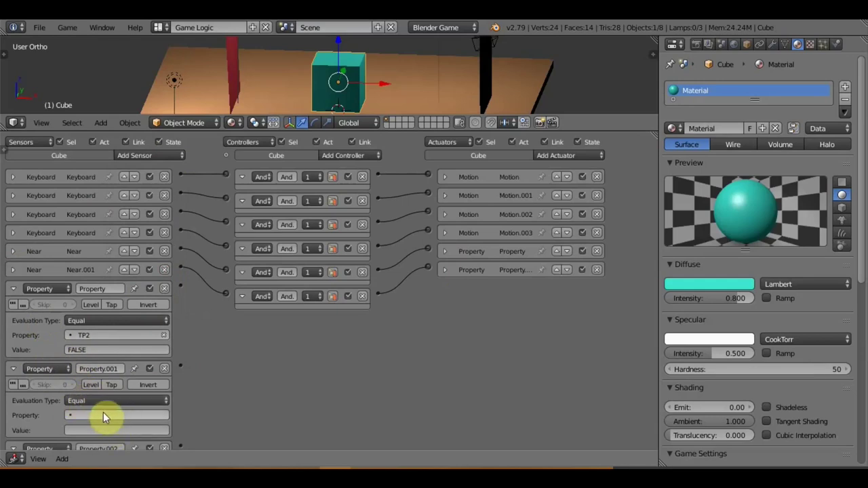
Step: Make the Property.001 sensor check TP1 equals FALSE
left_click(103, 413)
left_click(74, 317)
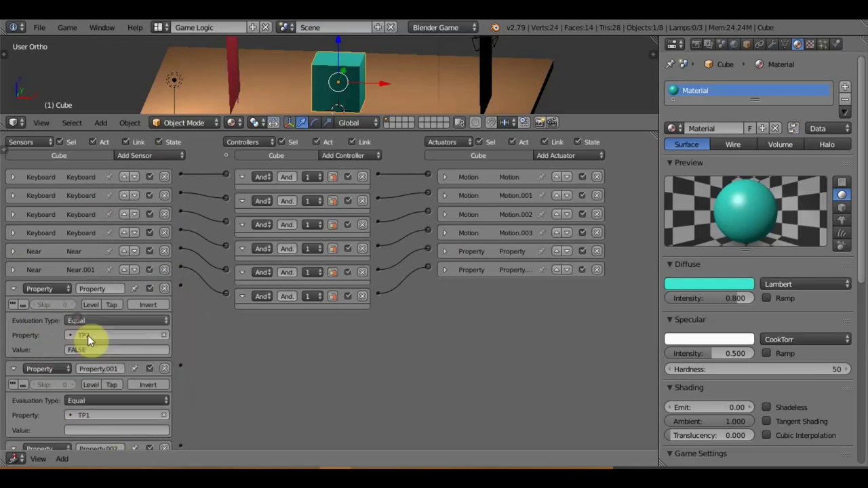
left_click(99, 430)
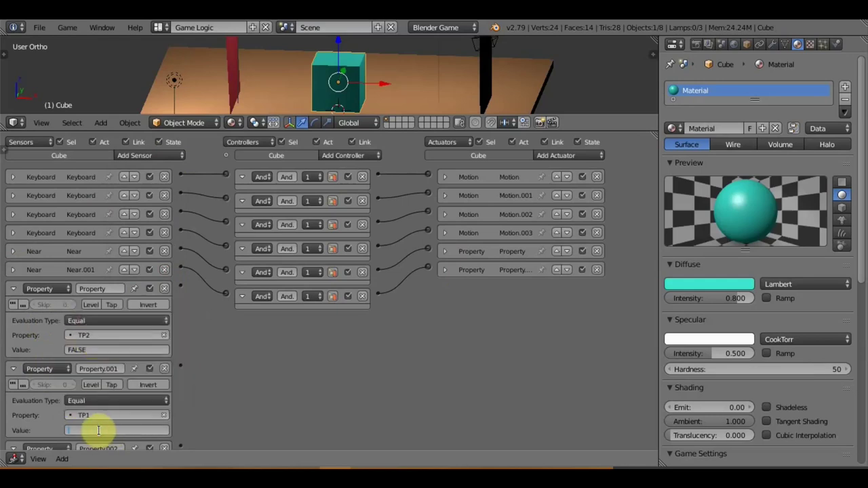
type("FA")
type("LSE")
key("Return")
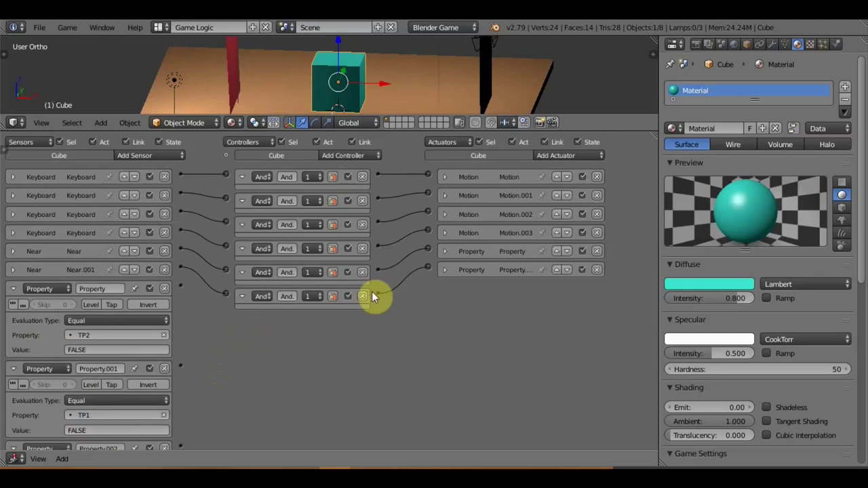
Step: Link the Property actuator to the last controller and add two Steering actuators
left_click_drag(372, 296, 376, 295)
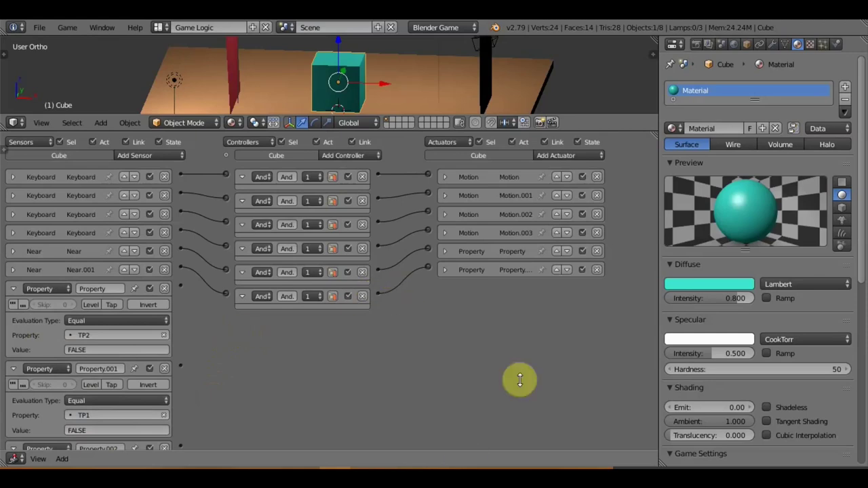
left_click(555, 156)
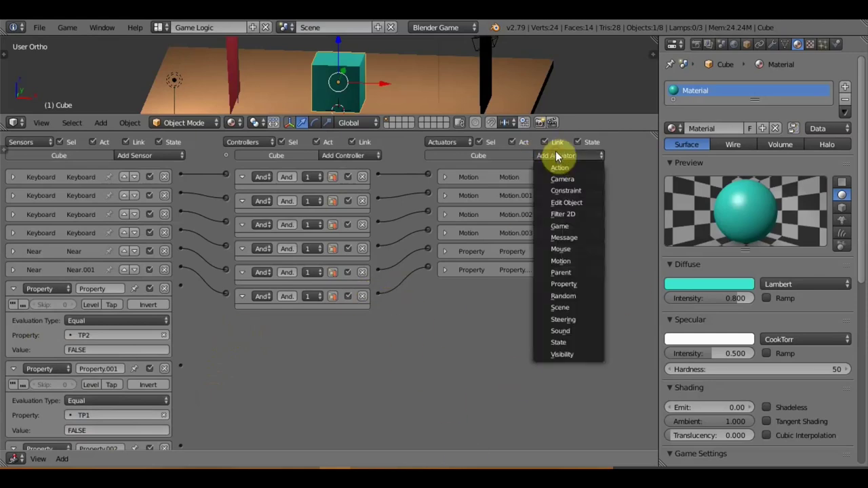
left_click(571, 319)
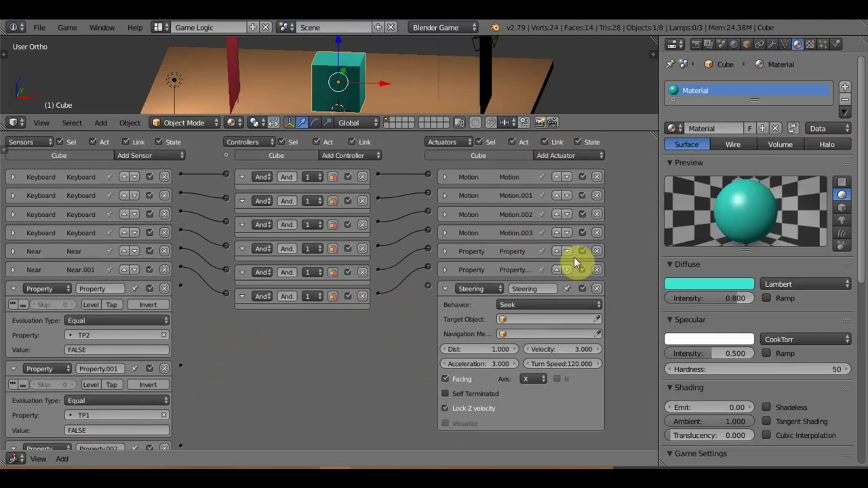
left_click(571, 157)
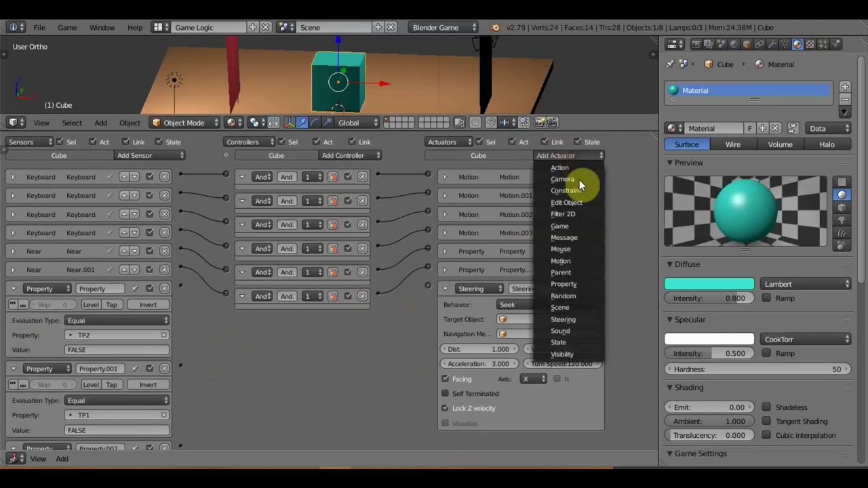
left_click(578, 318)
Step: Make the first Steering actuator seek TP1 with acceleration 10 and velocity 250, wired to a controller
left_click(523, 319)
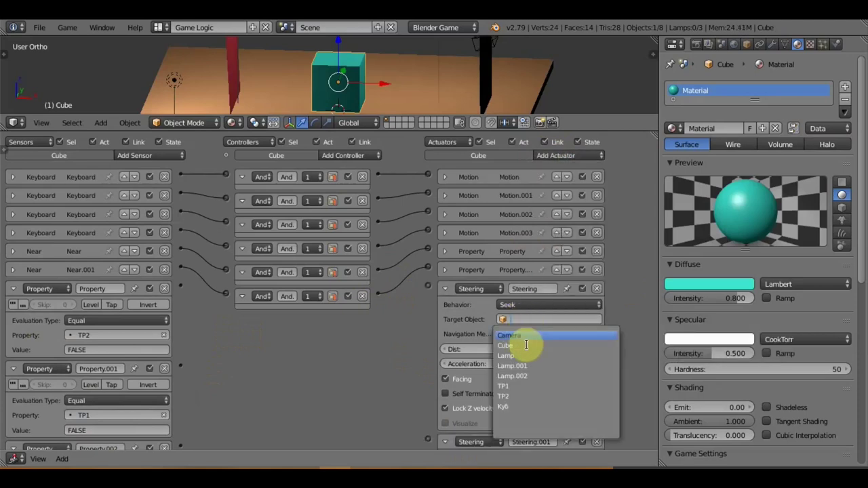
left_click(521, 387)
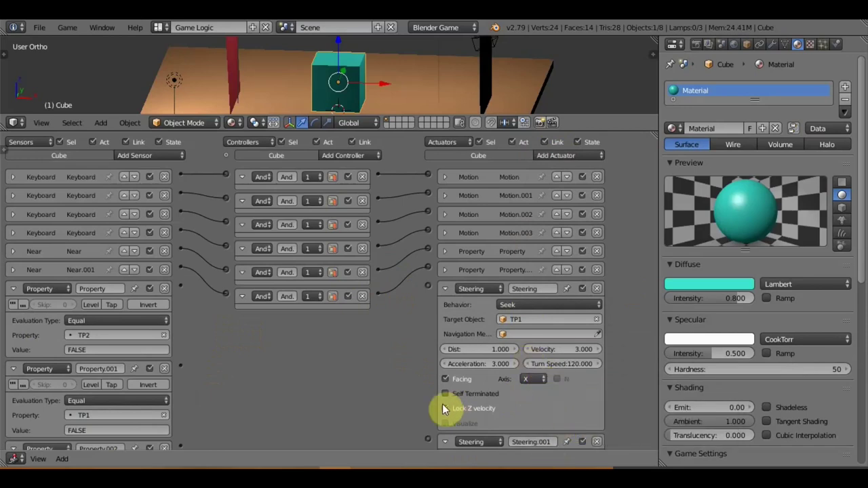
left_click(488, 364)
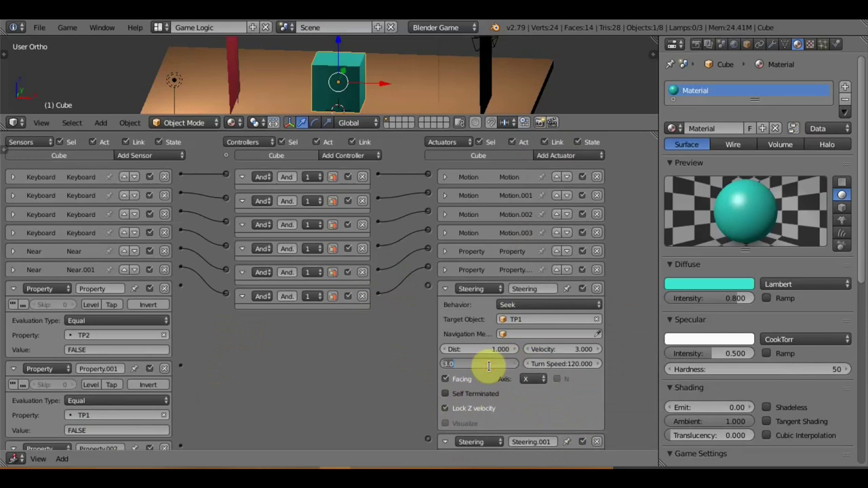
type("10")
key("Return")
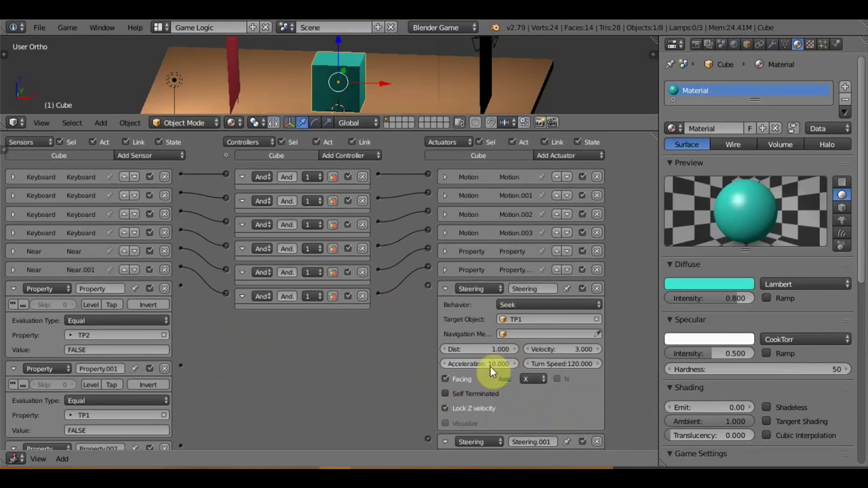
left_click(554, 348)
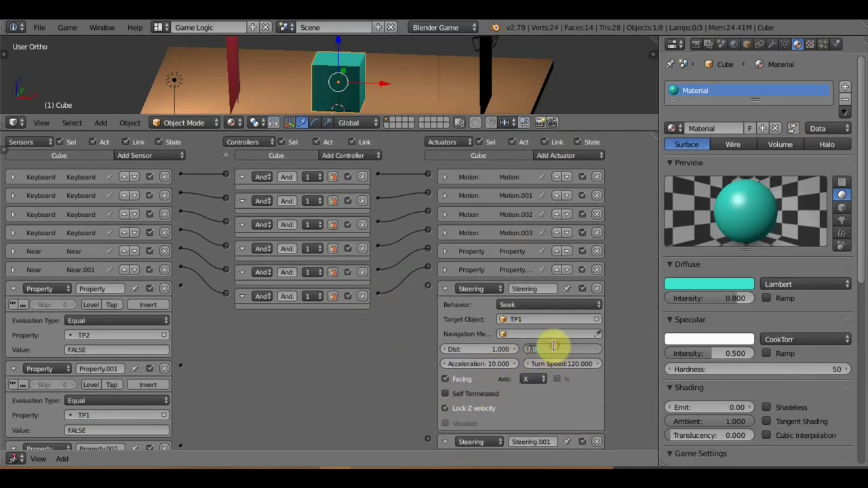
type("250")
key("Return")
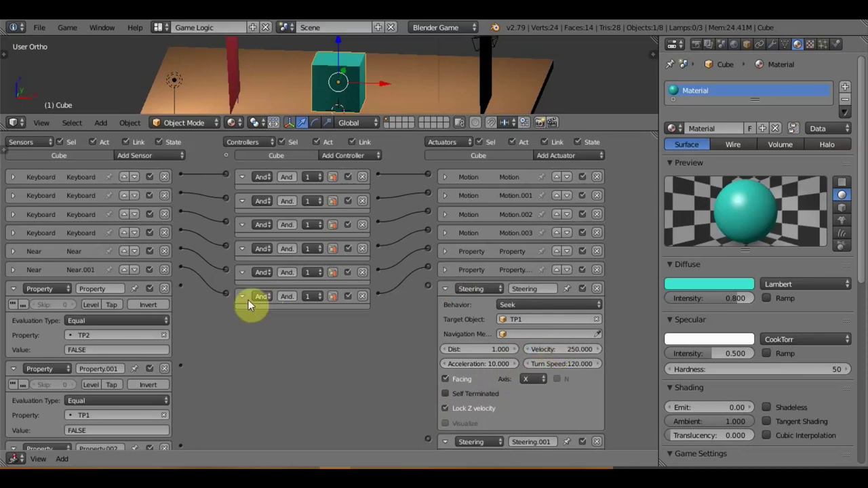
left_click_drag(180, 285, 429, 285)
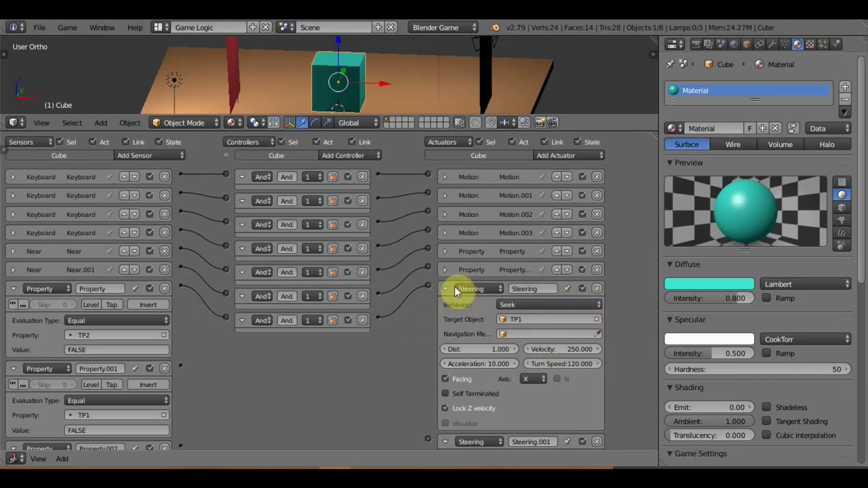
Step: Set Steering.001 to seek TP2 with acceleration 10 and velocity 250
left_click(445, 289)
left_click(12, 289)
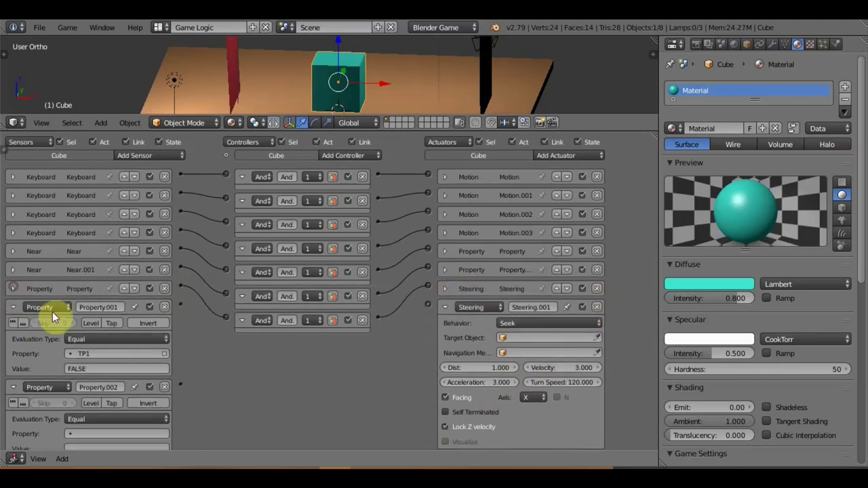
left_click(552, 338)
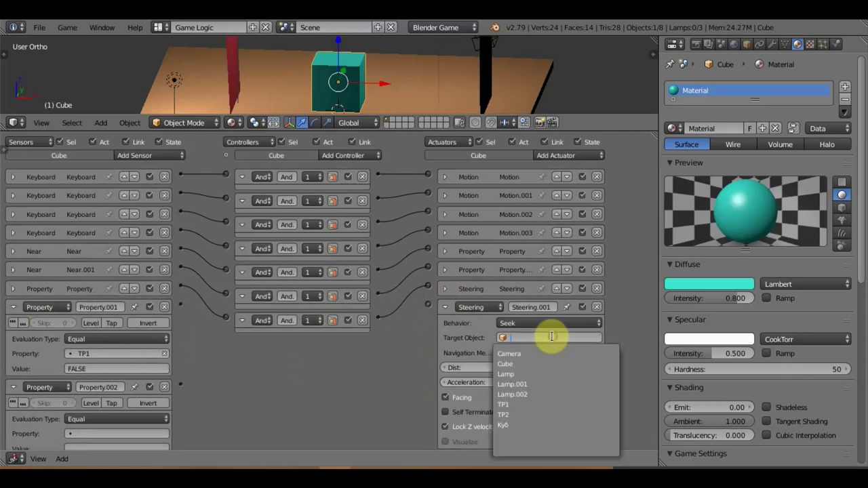
left_click(514, 413)
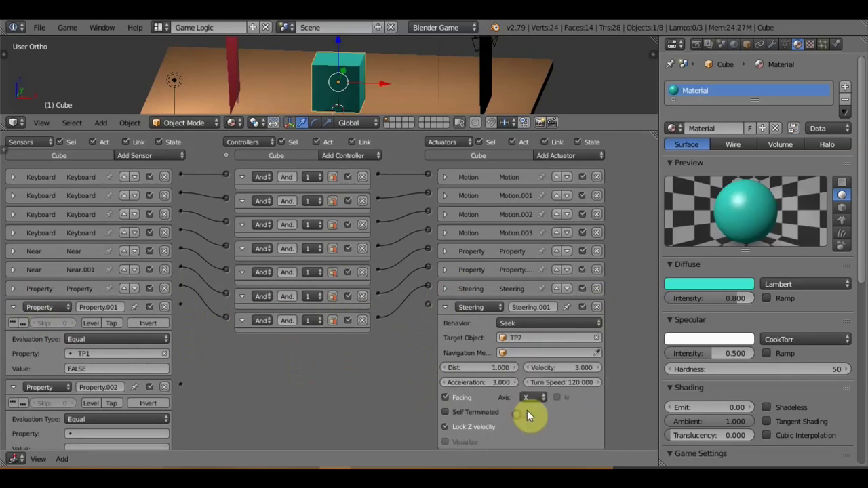
left_click(476, 383)
type("10")
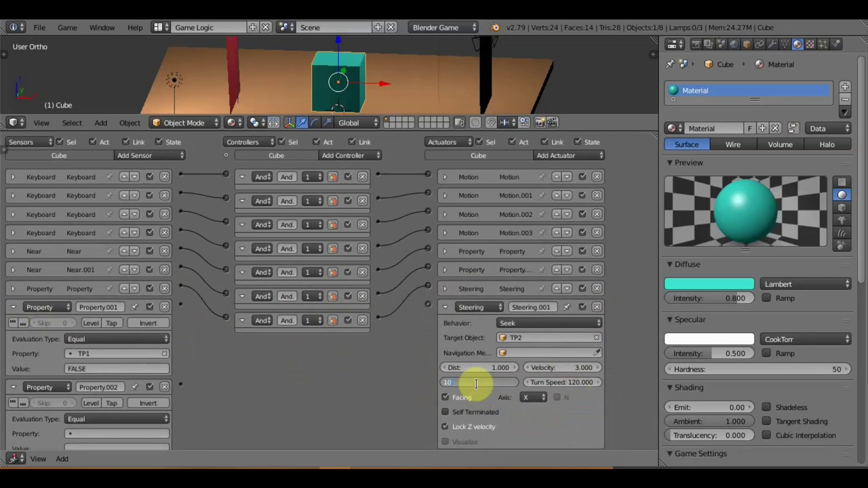
key("Return")
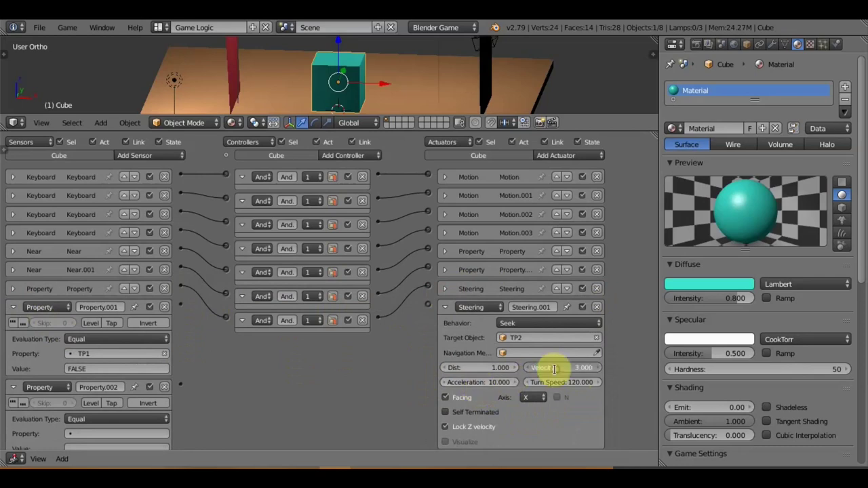
left_click(554, 369)
type("250")
key("Return")
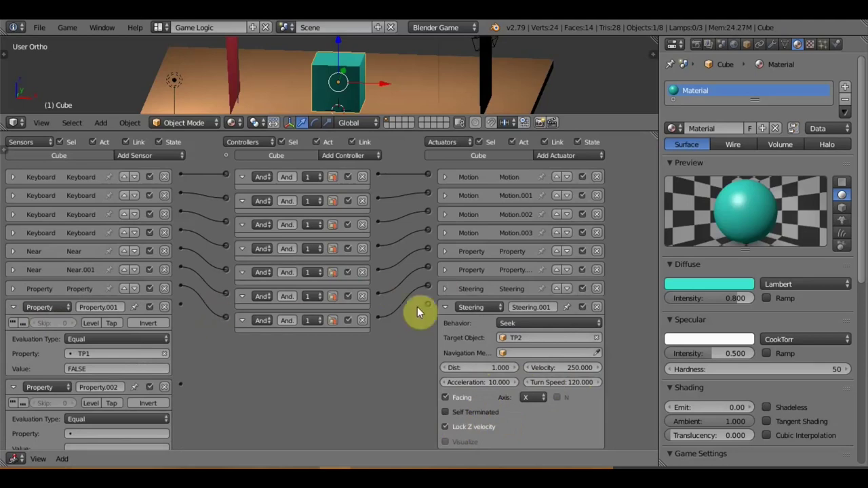
Step: Wire Steering.001 to a new controller, then collapse Property.001 and Steering.001
mouse_move(428, 305)
left_mouse_down()
mouse_move(332, 343)
mouse_move(180, 306)
left_mouse_up()
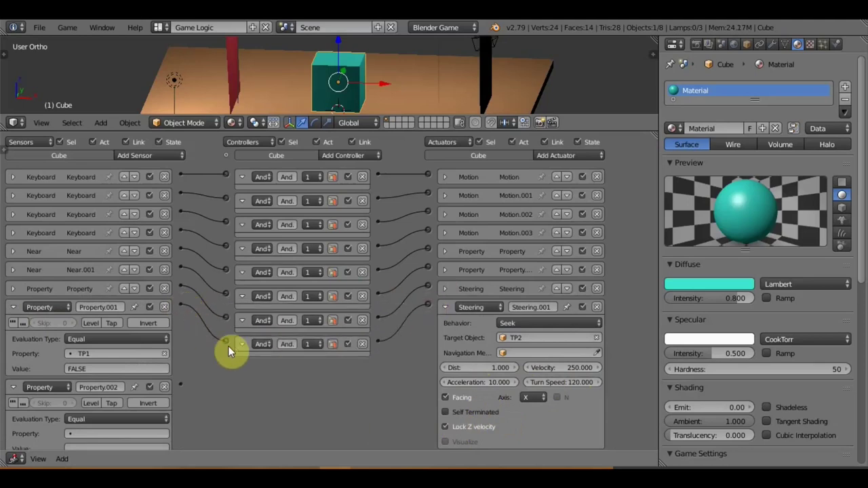
left_click(11, 308)
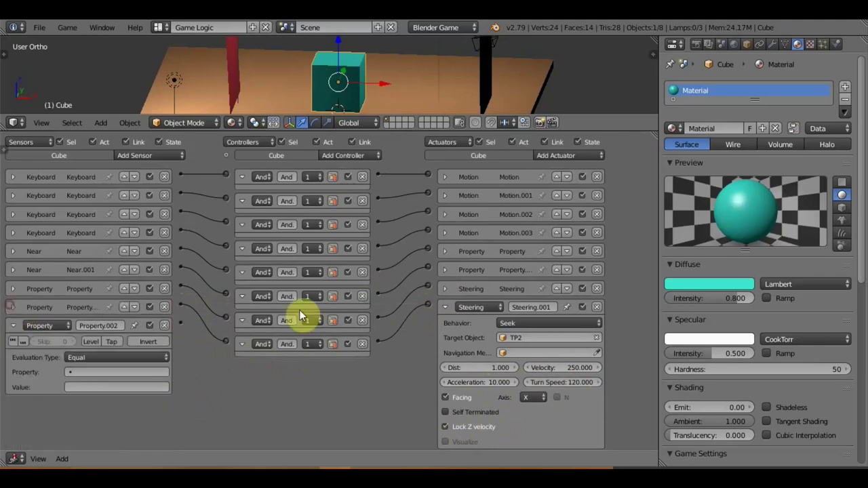
left_click(445, 308)
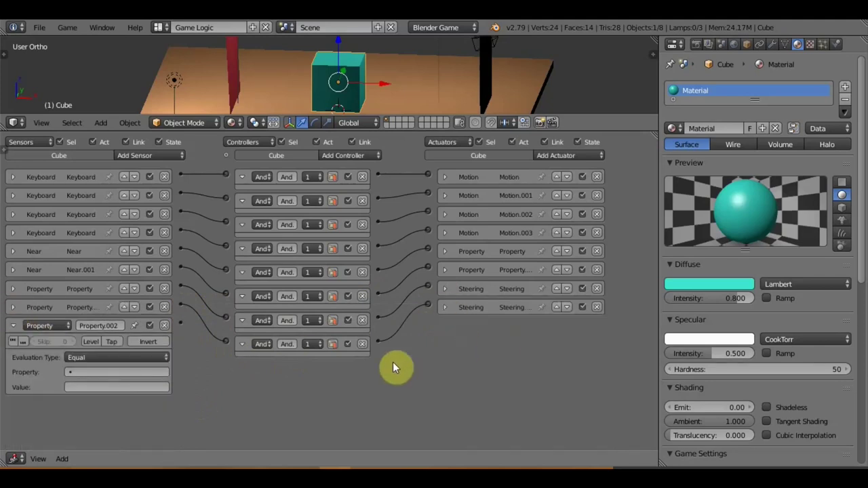
Step: Make the Property.002 sensor check TAIMER in Interval mode
left_click(99, 360)
left_click(99, 358)
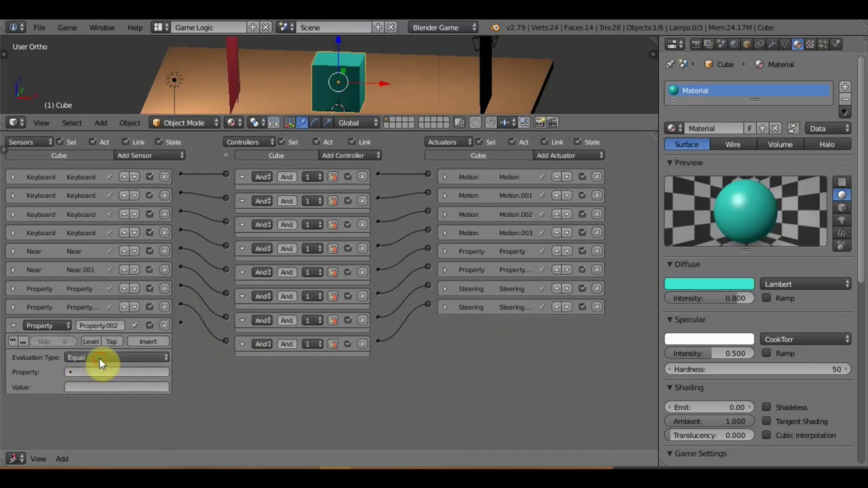
left_click(93, 373)
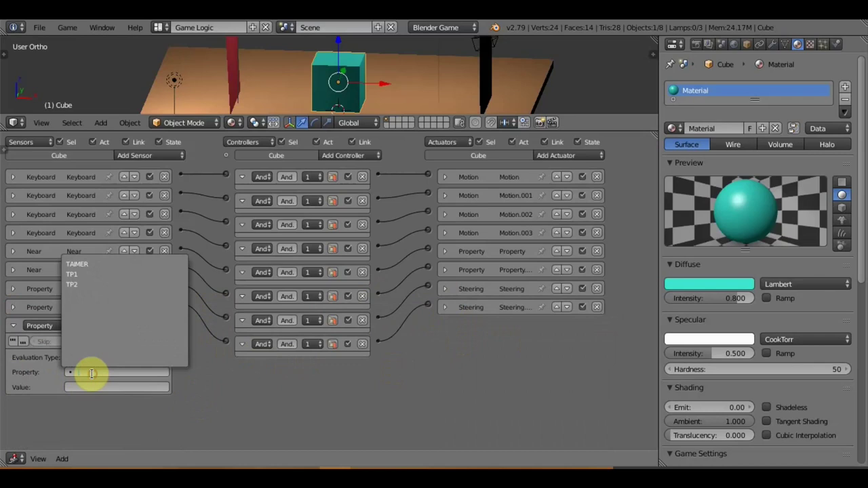
left_click(83, 264)
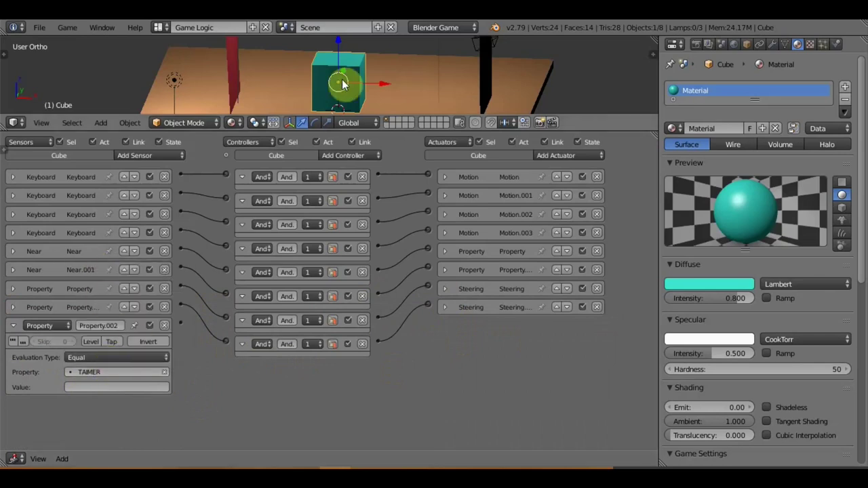
left_click(122, 357)
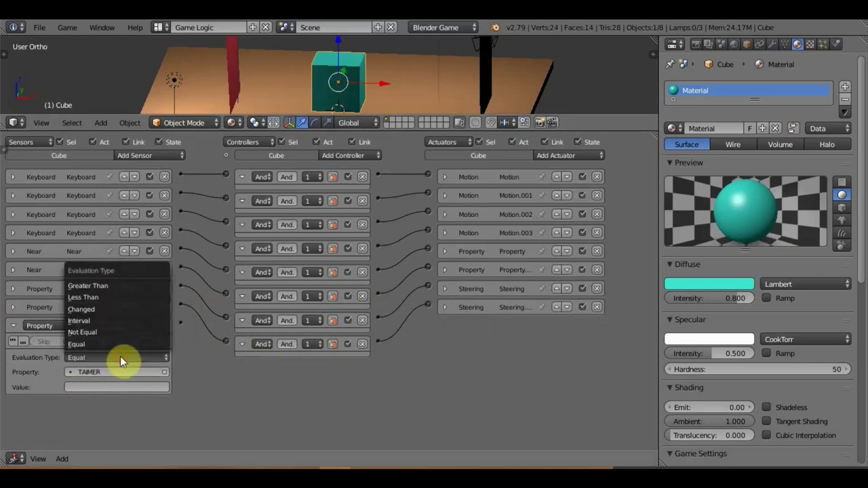
left_click(107, 321)
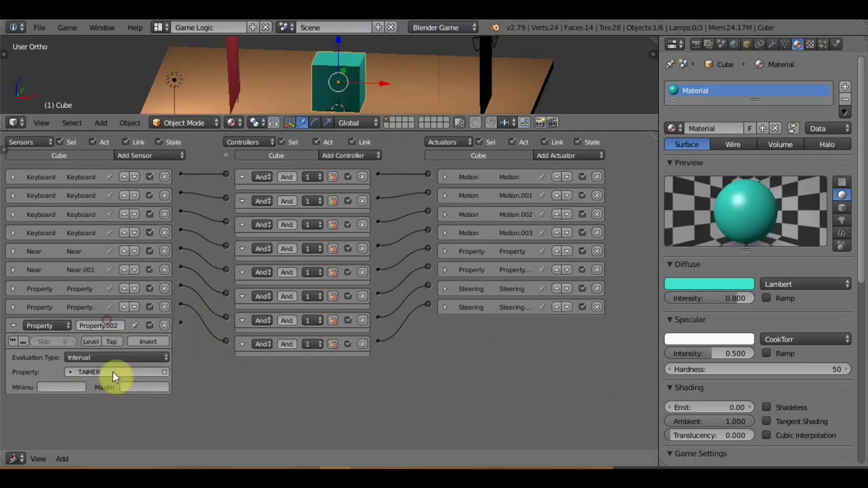
Step: Set the interval to minimum 1, maximum 2, with skip 10 and Tap enabled
left_click(58, 387)
type("1")
left_click(128, 386)
type("2")
key("Return")
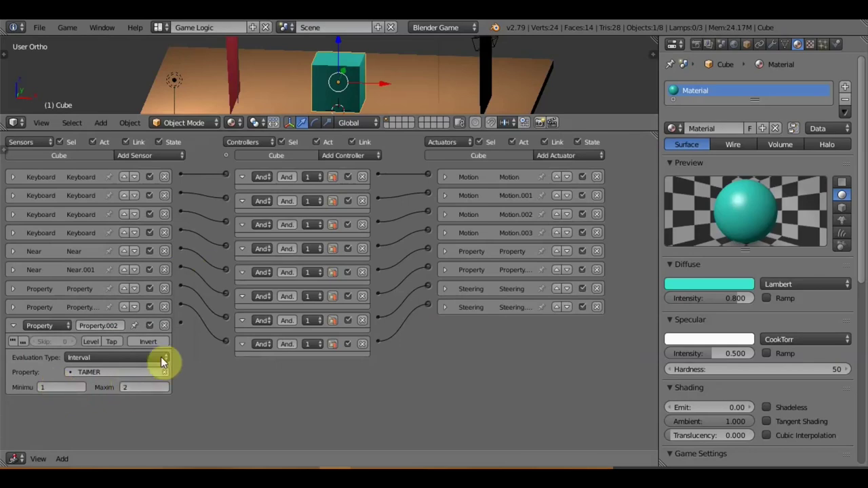
left_click(47, 343)
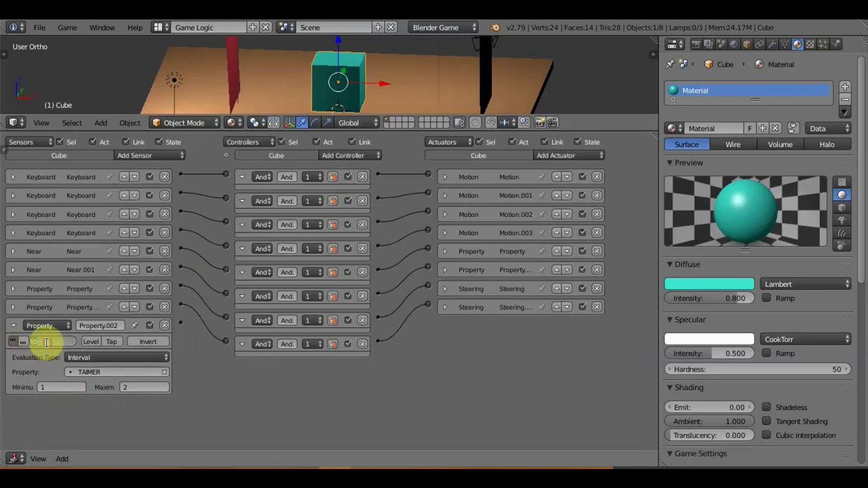
type("1")
key("Return")
left_click(110, 343)
Step: Add a Property actuator that assigns 1 to TAIMER
left_click(566, 155)
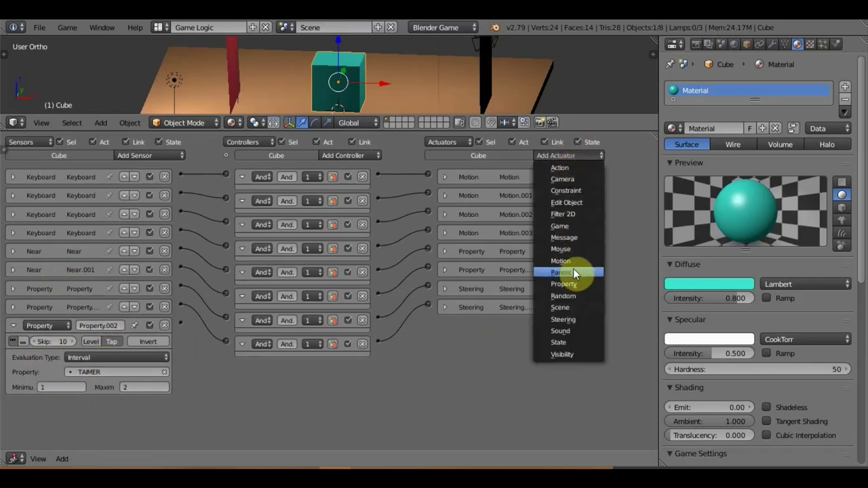
left_click(574, 288)
left_click(540, 356)
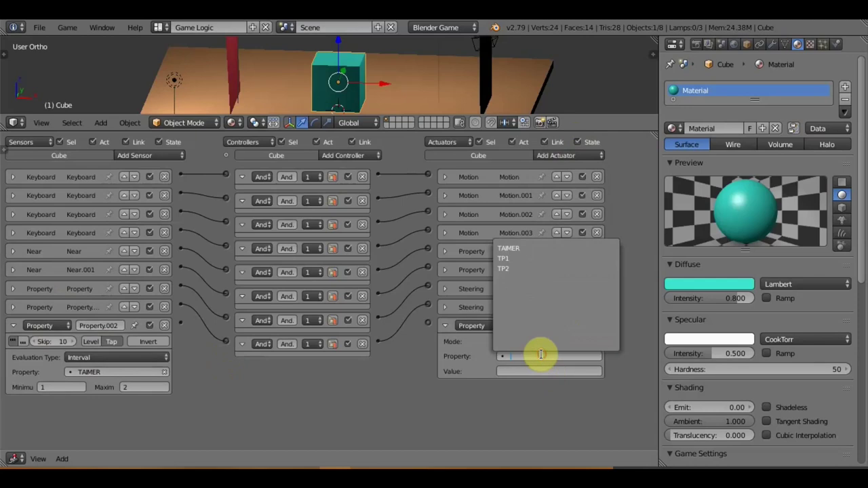
left_click(519, 248)
left_click(532, 370)
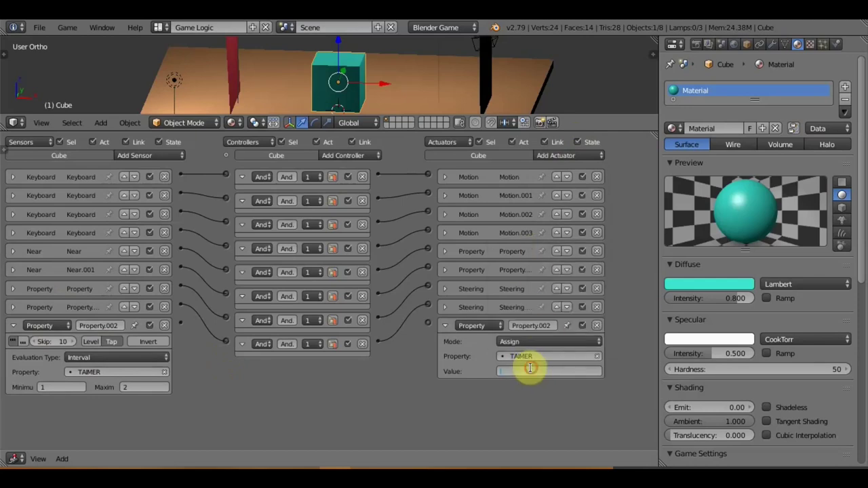
type("1")
key("Return")
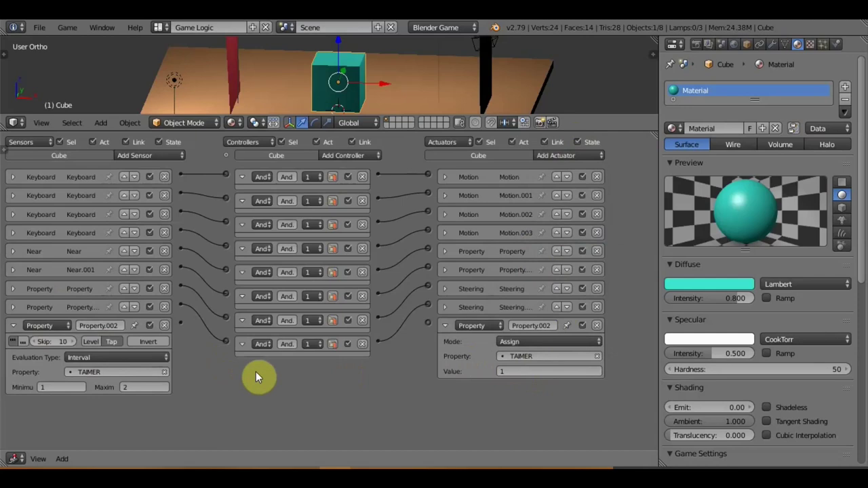
Step: Wire the TAIMER interval sensor through a new controller to the Property.002 actuator
left_click_drag(179, 325, 429, 325)
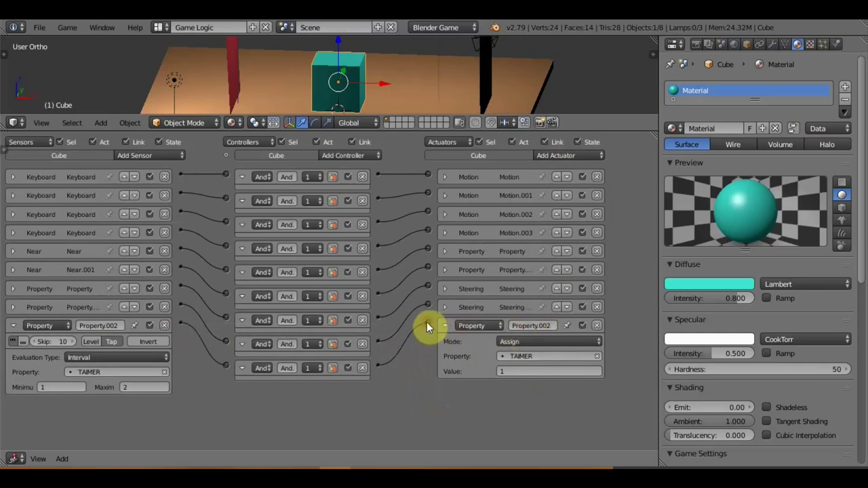
left_click_drag(405, 314, 427, 322)
mouse_move(378, 320)
left_mouse_down()
mouse_move(427, 322)
mouse_move(380, 341)
left_mouse_up()
Step: Collapse the Property.002 bricks, enlarge the logic editor, and add a Property sensor
left_click(12, 328)
left_click(445, 325)
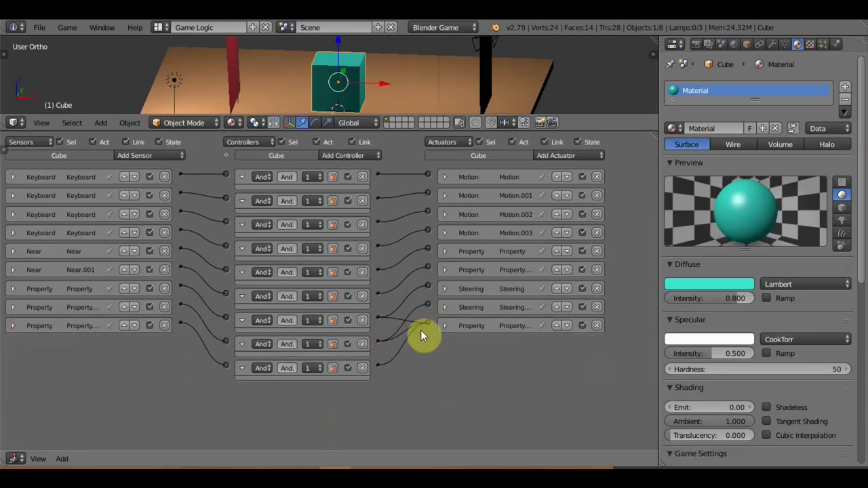
left_click_drag(409, 125, 419, 55)
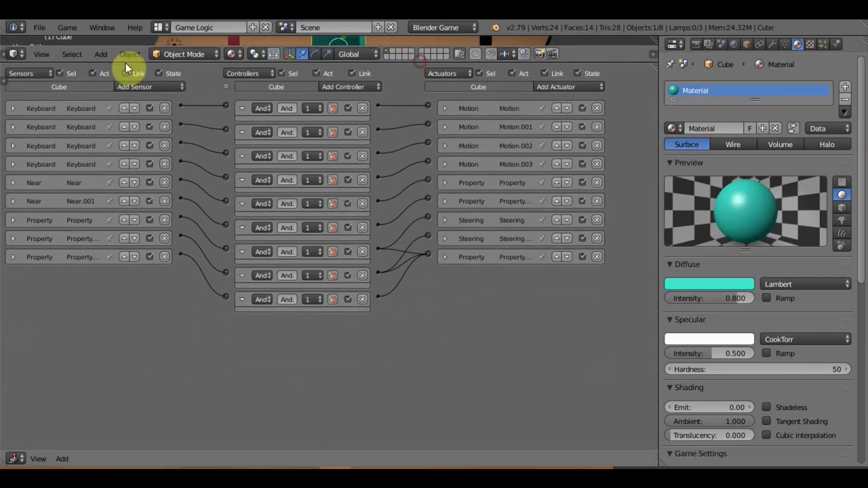
left_click(157, 86)
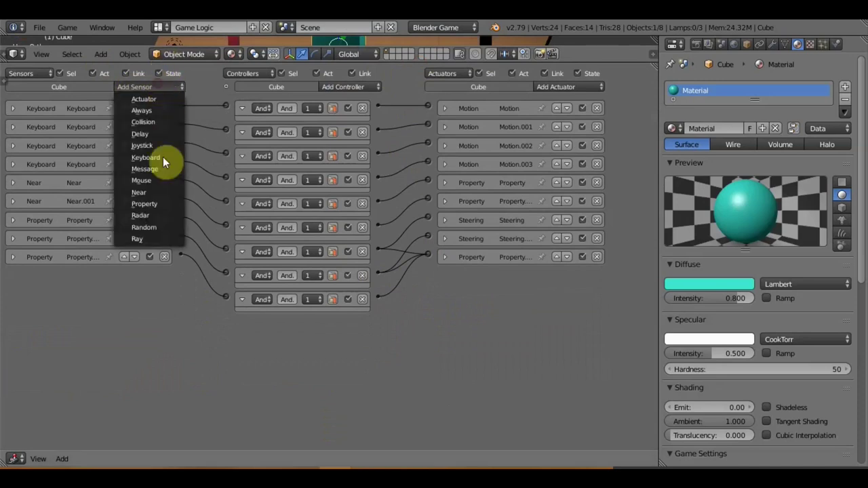
left_click(166, 202)
Step: Set the sensor to TAIMER Not Equal 3, with True pulse and skip 10
left_click(106, 321)
left_click(104, 330)
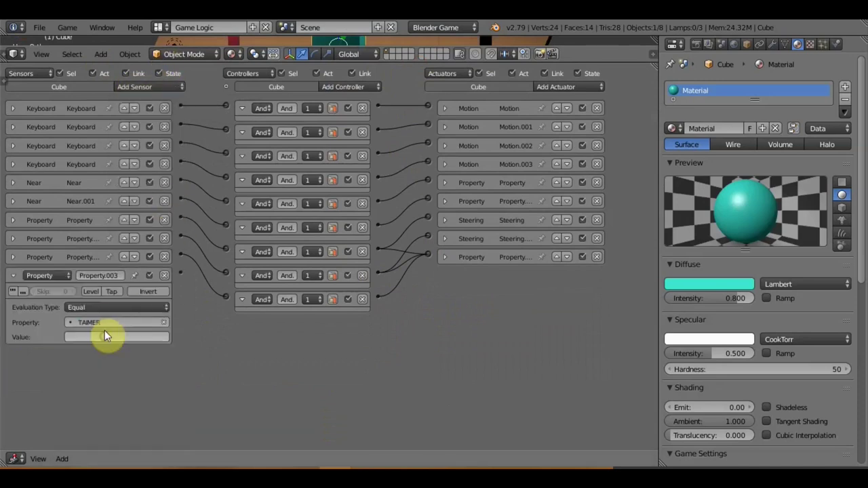
left_click(101, 308)
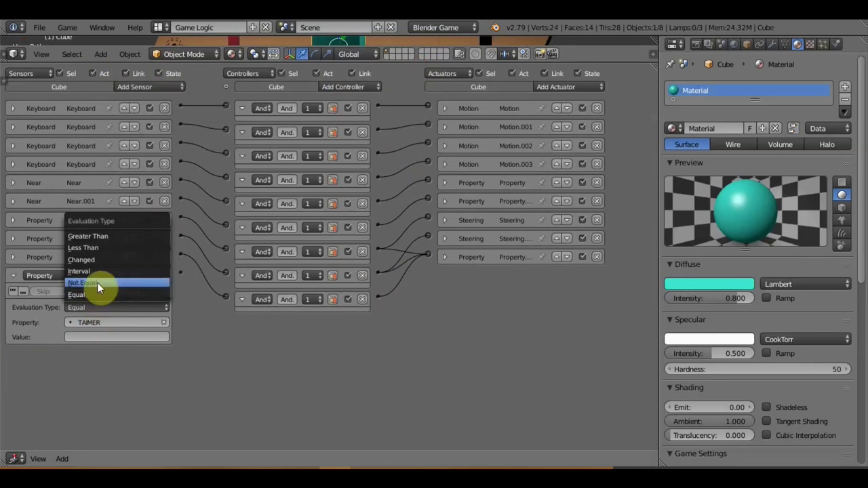
left_click(97, 283)
left_click(93, 337)
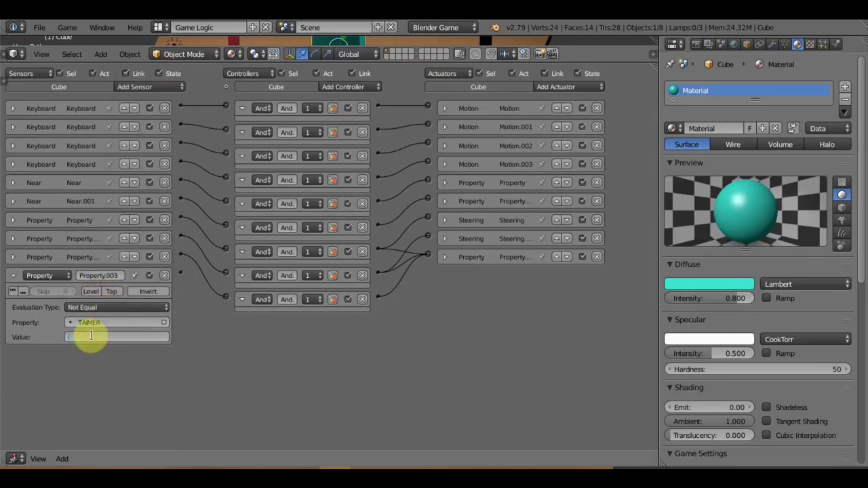
type("3")
key("Return")
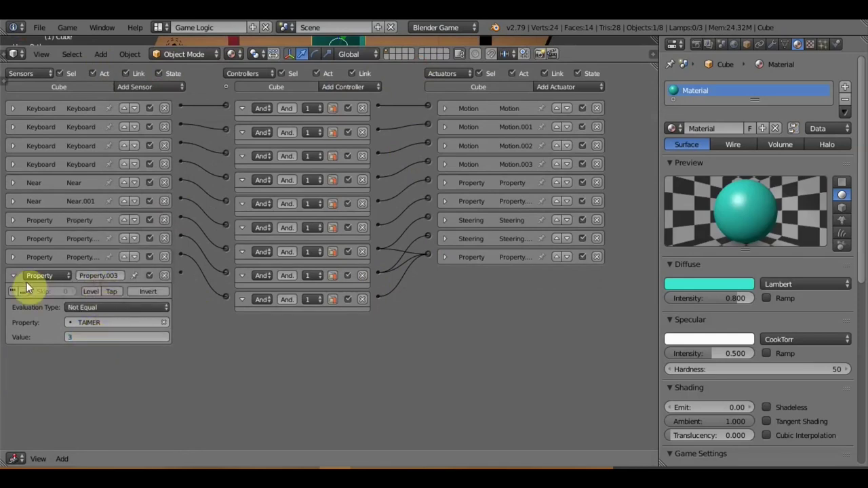
left_click(12, 293)
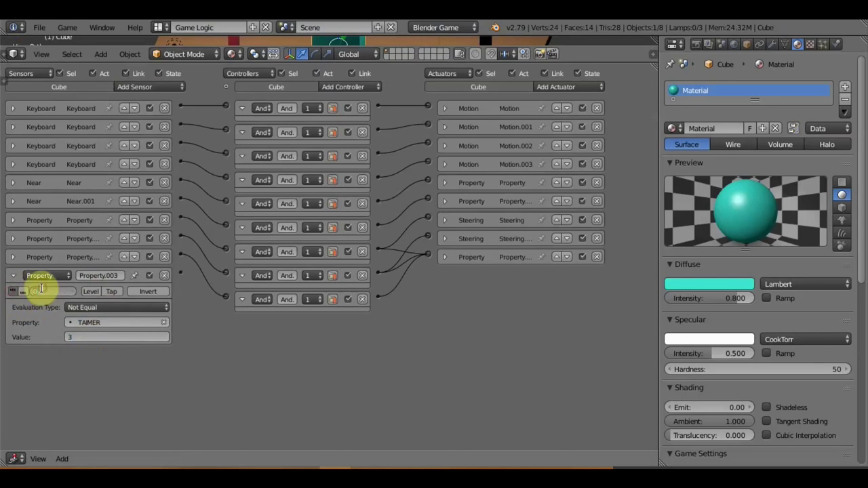
left_click(43, 288)
type("10")
key("Return")
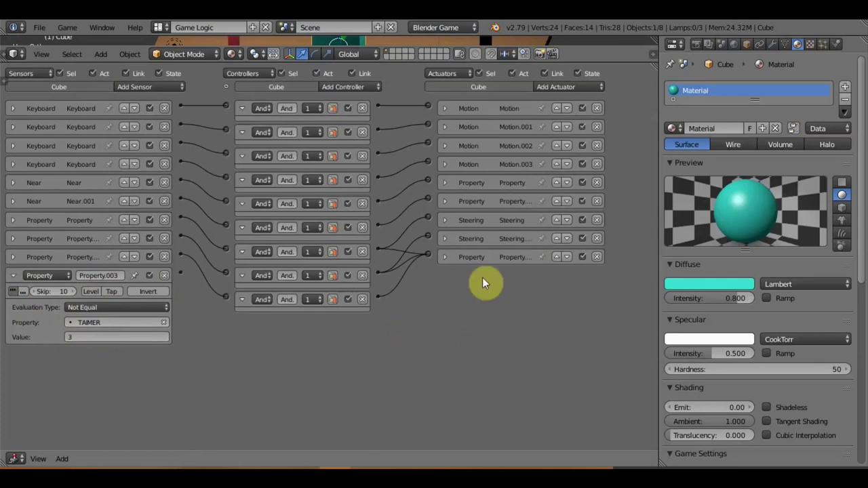
Step: Add three new Property actuators to the Cube
left_click(554, 86)
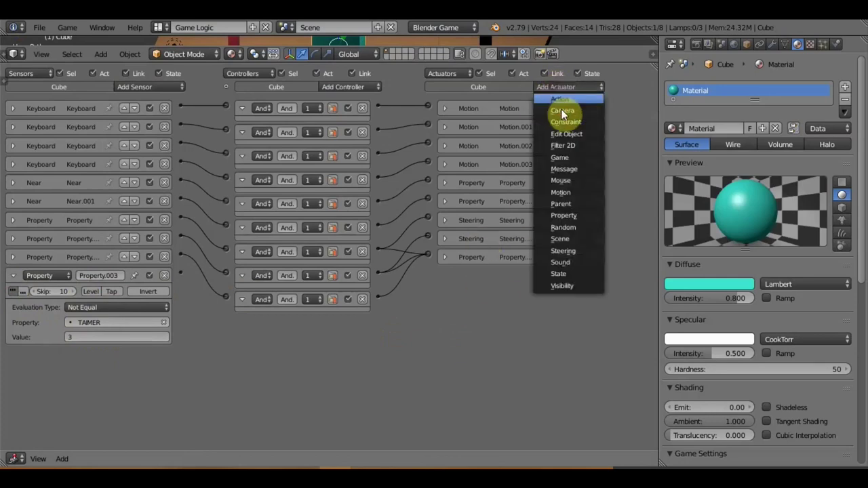
left_click(570, 215)
left_click(567, 88)
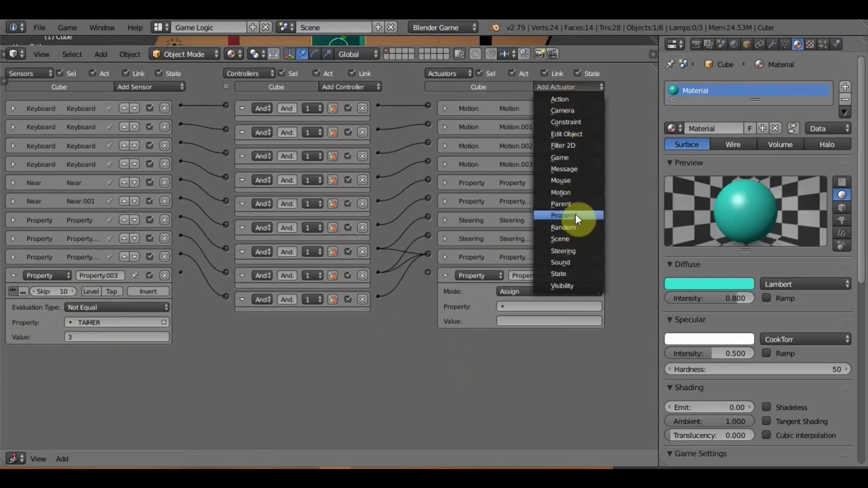
left_click(575, 214)
left_click(569, 87)
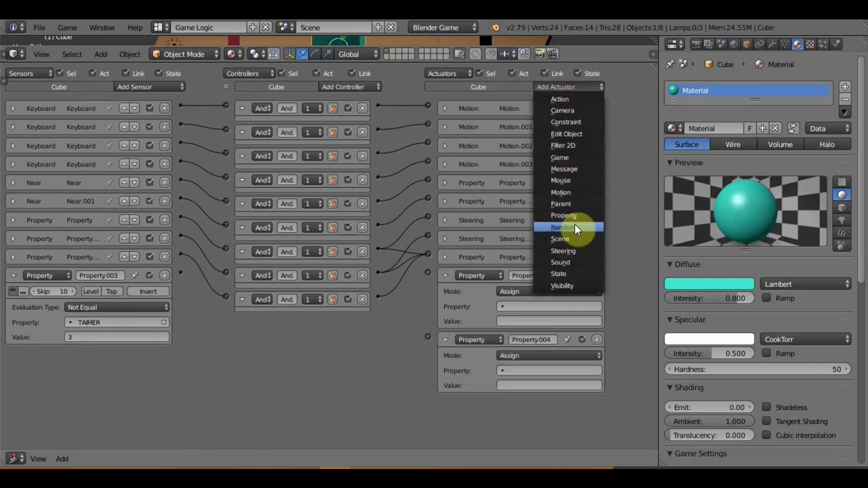
left_click(574, 215)
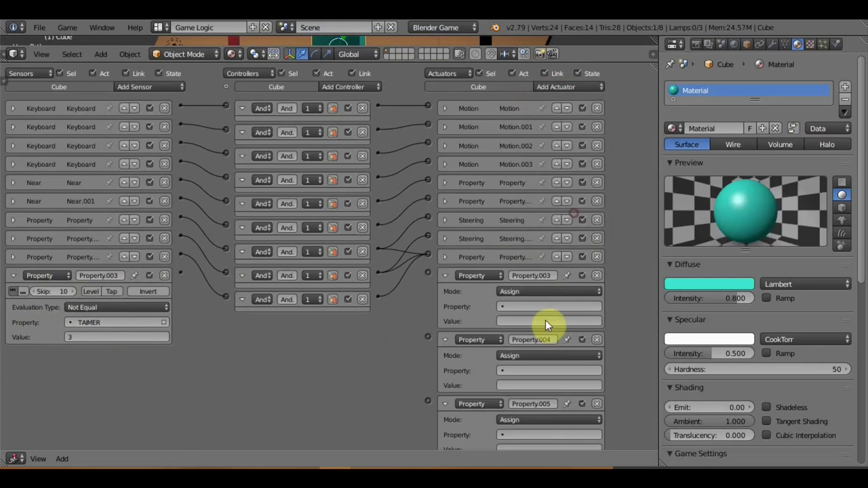
Step: Make the first new actuator reset TAIMER to 0, then collapse it
left_click(523, 307)
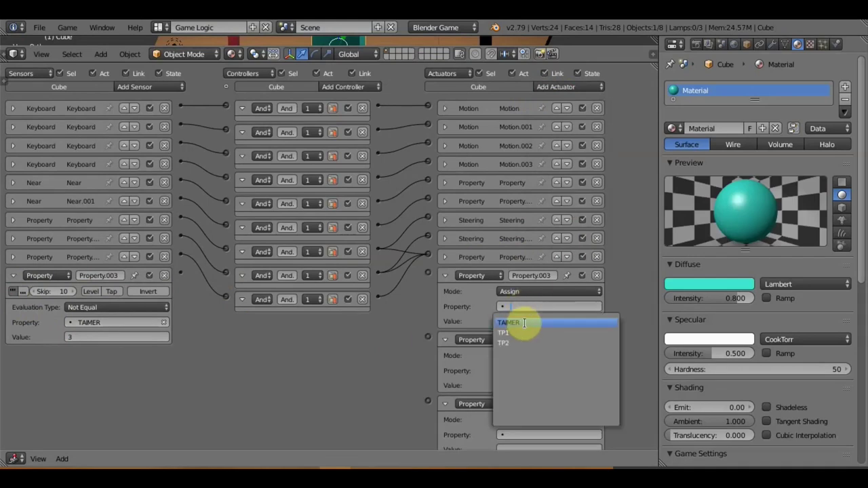
left_click(524, 323)
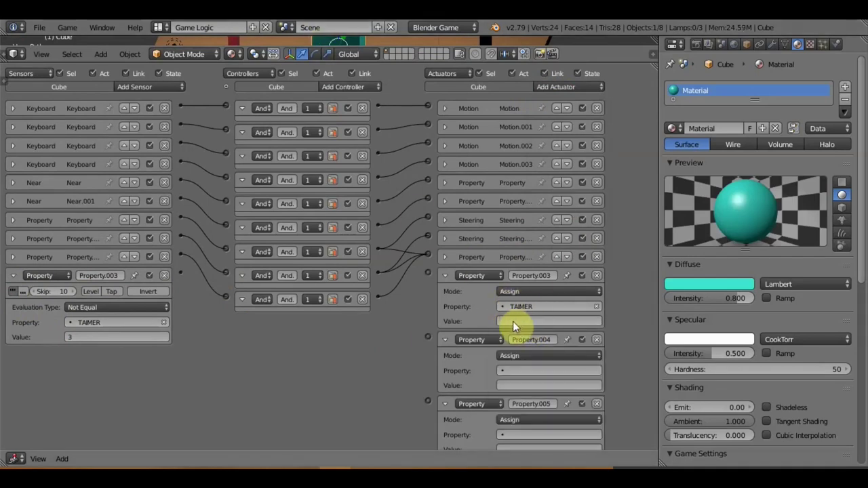
left_click(511, 320)
type("0")
key("Return")
left_click(446, 277)
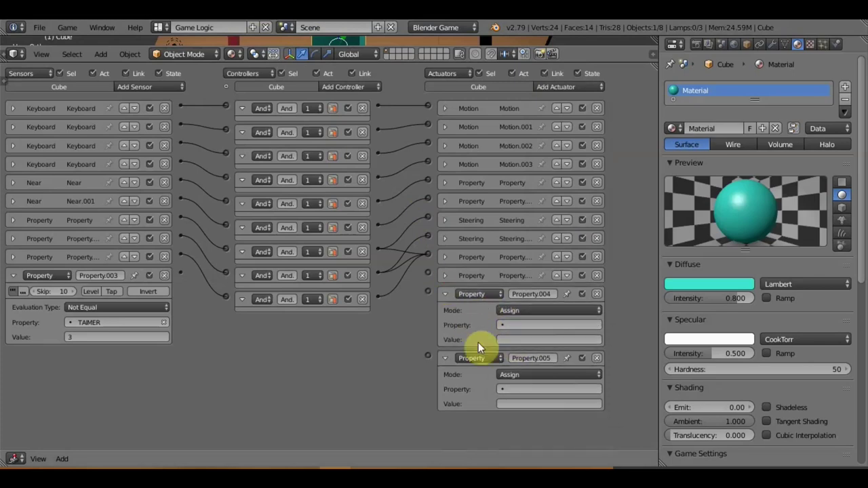
Step: Set Property.004 to assign TRUE to TP1 and point Property.005 at TP2
left_click(522, 324)
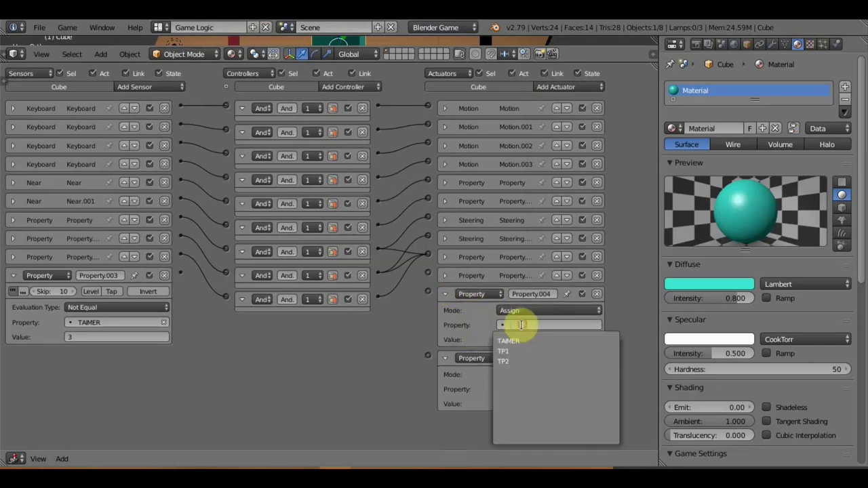
left_click(516, 351)
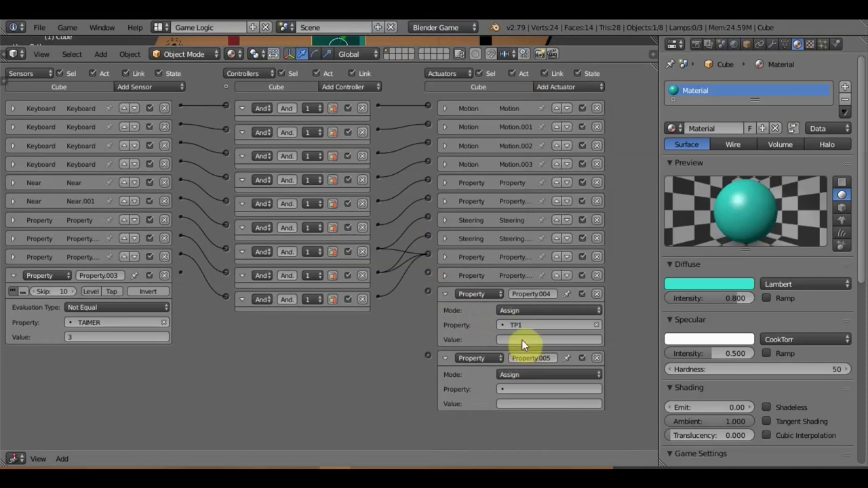
left_click(521, 340)
type("TP")
type("E")
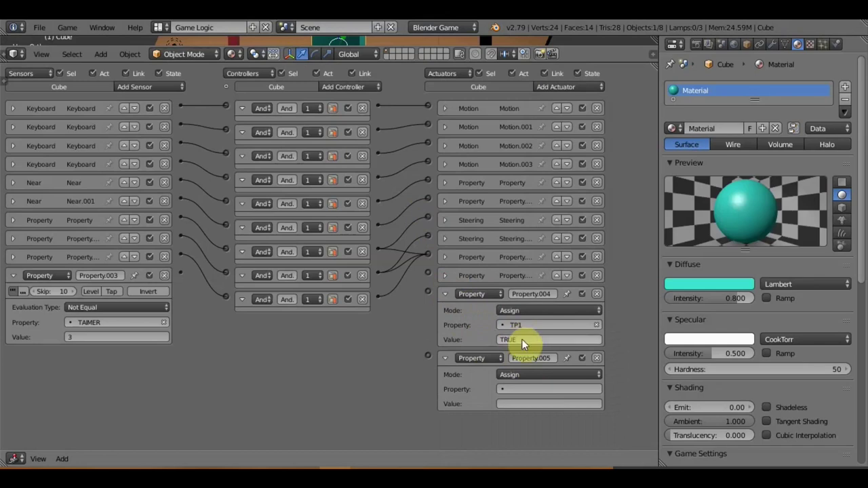
key("Return")
left_click(520, 390)
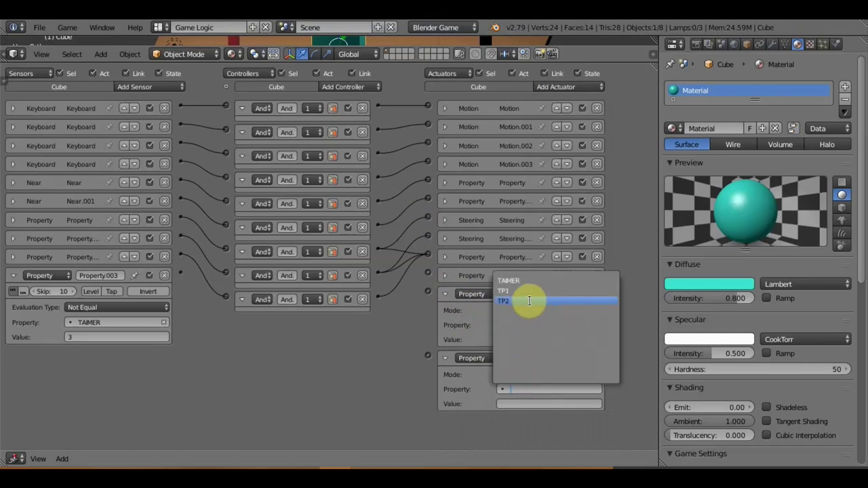
left_click(521, 302)
left_click(530, 404)
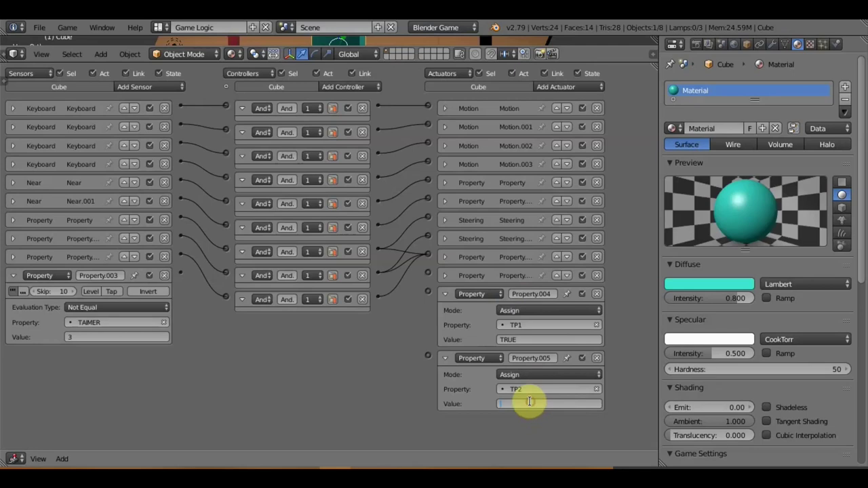
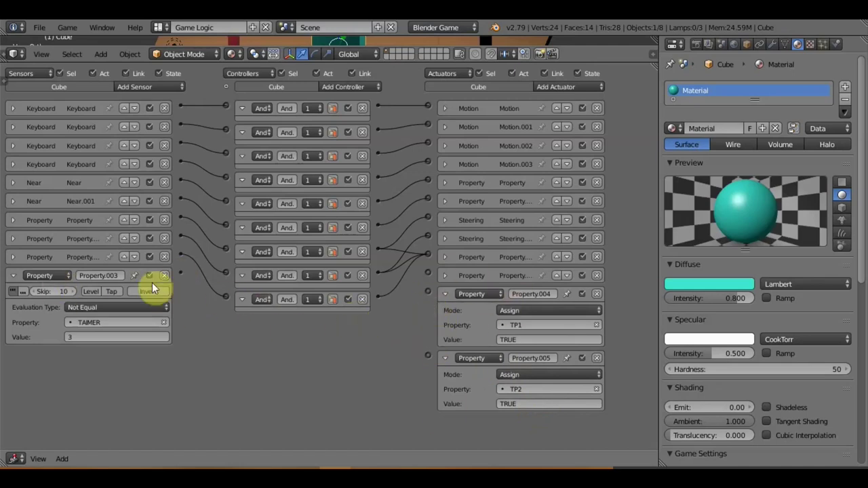
Step: Link the TAIMER property sensor through one And controller to the TP1 and TP2 assign actuators, then collapse those bricks
left_click_drag(182, 275, 424, 285)
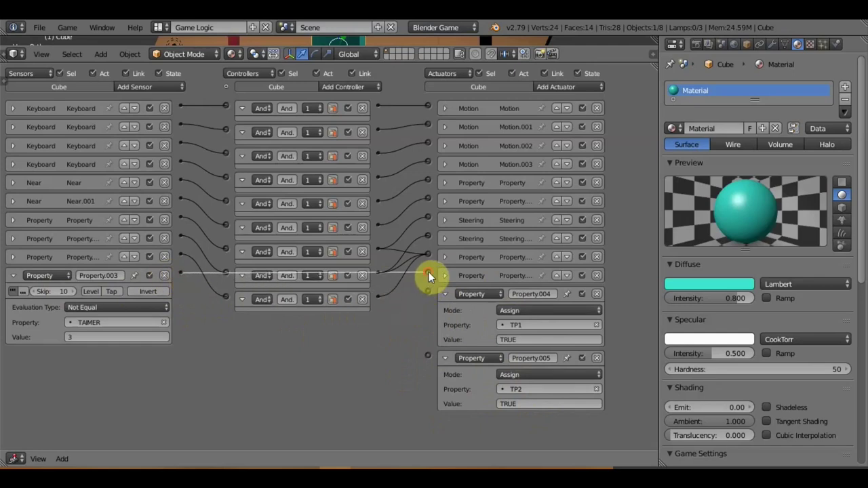
left_click_drag(424, 282, 428, 291)
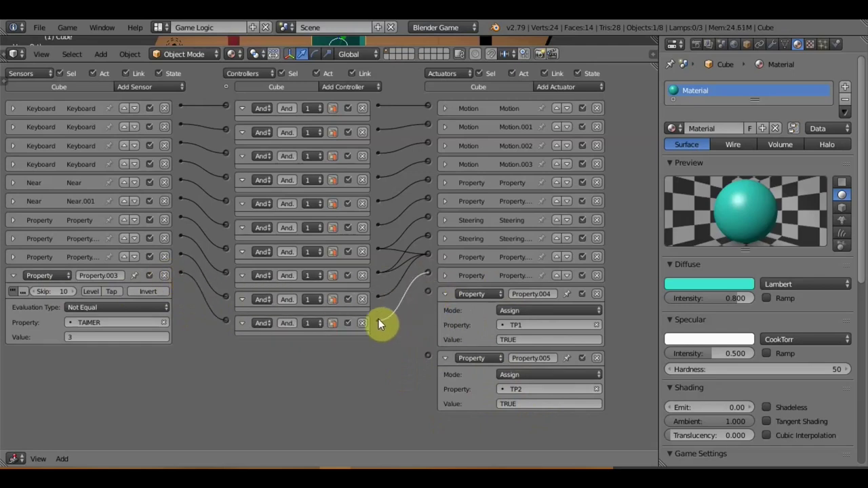
left_click_drag(430, 292, 381, 320)
left_click_drag(433, 353, 429, 355)
left_click(447, 357)
left_click(445, 294)
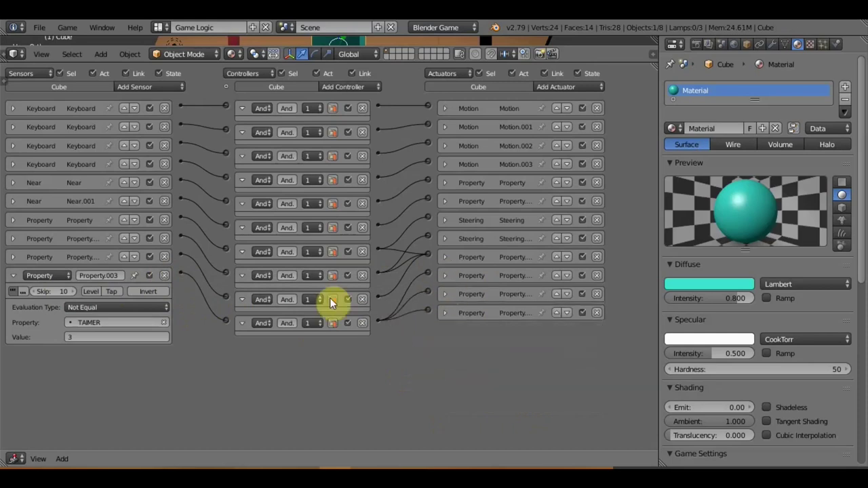
left_click(12, 276)
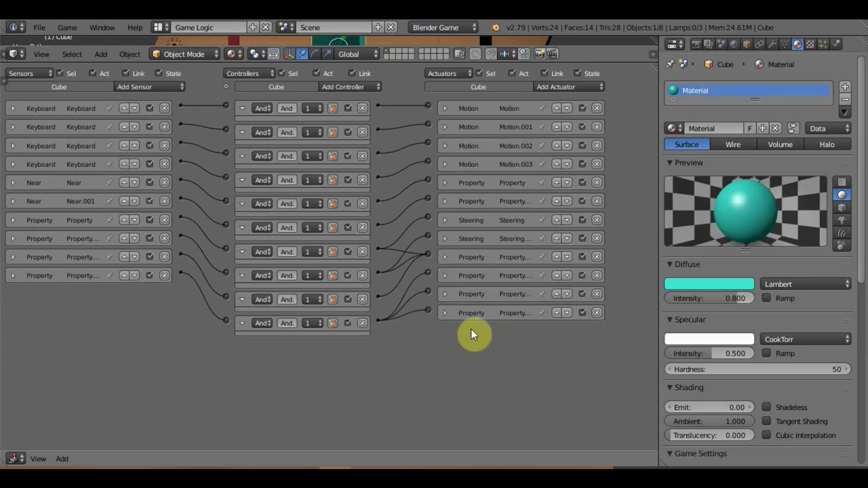
Step: Add two Visibility actuators, Visibility and Visibility.001, to the cube
left_click(569, 86)
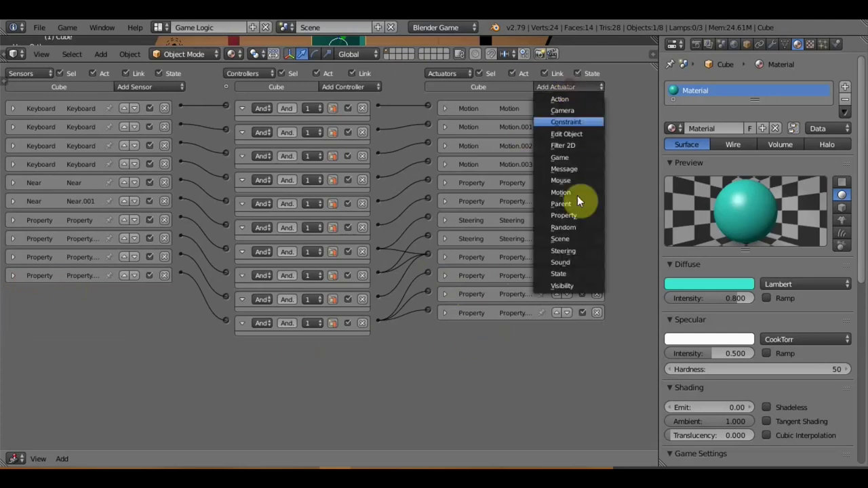
left_click(576, 285)
left_click(579, 89)
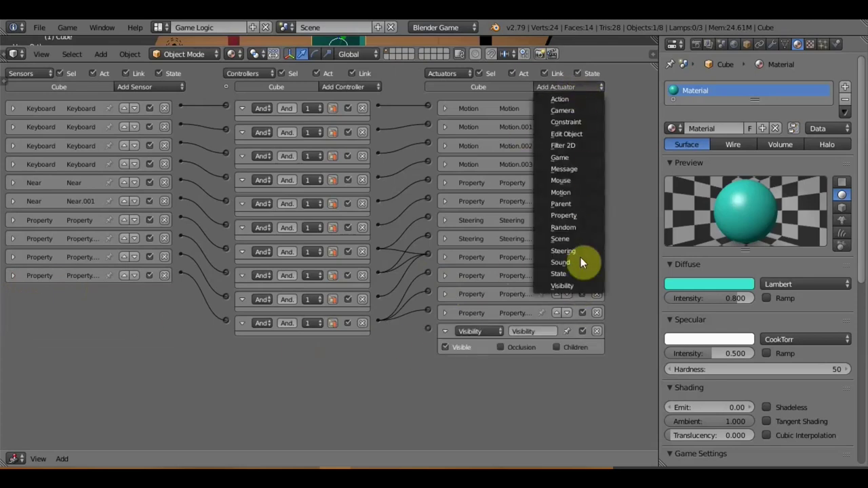
left_click(577, 286)
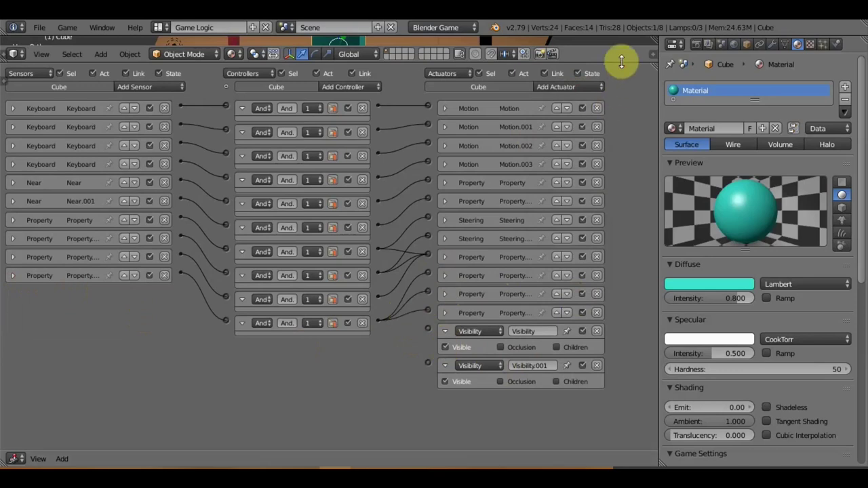
left_click_drag(621, 61, 634, 319)
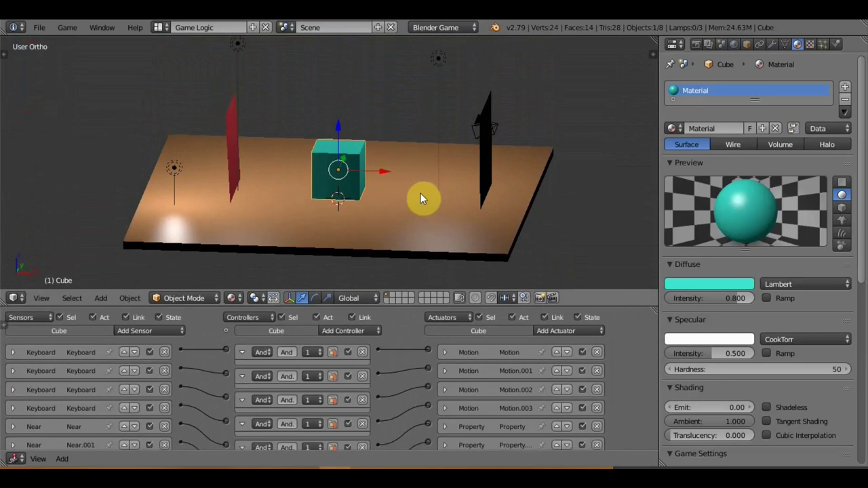
Step: Enable Actor and Ghost in the Physics settings of the black TP2 and red TP1 planes
right_click(485, 167)
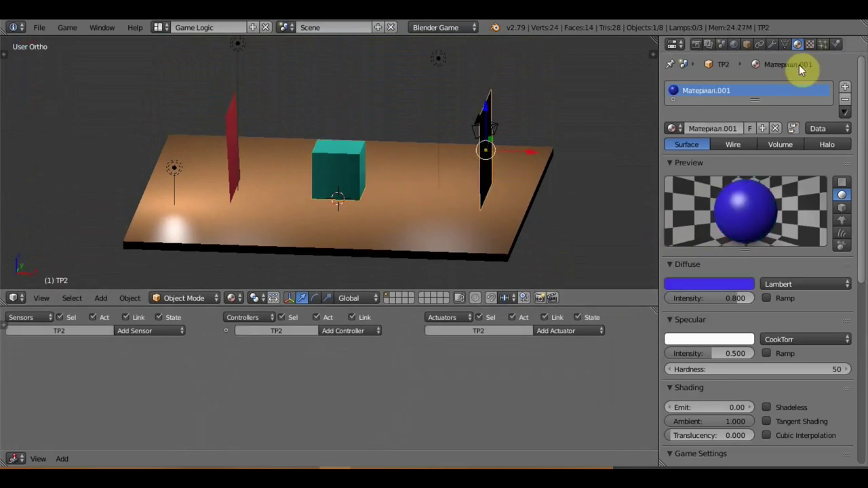
left_click(834, 45)
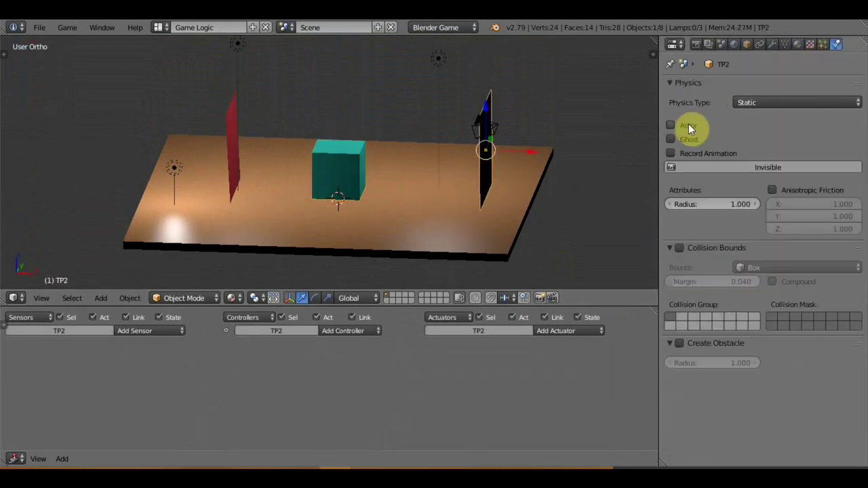
left_click(670, 139)
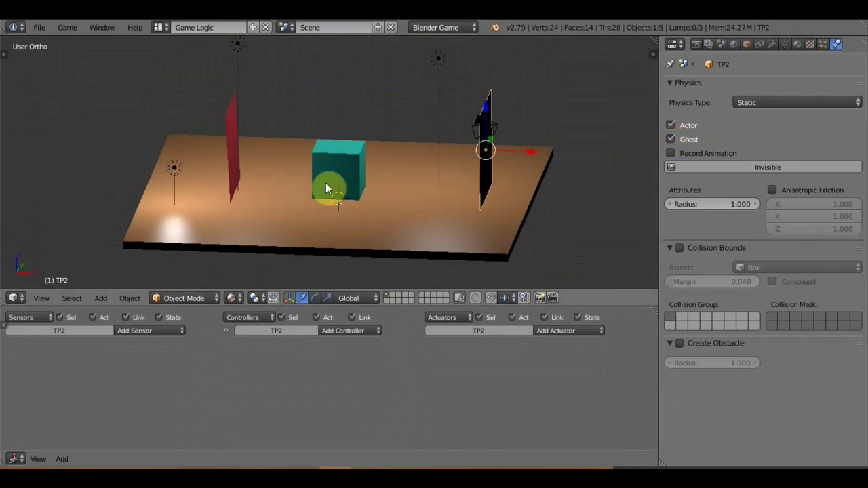
right_click(231, 171)
left_click(678, 140)
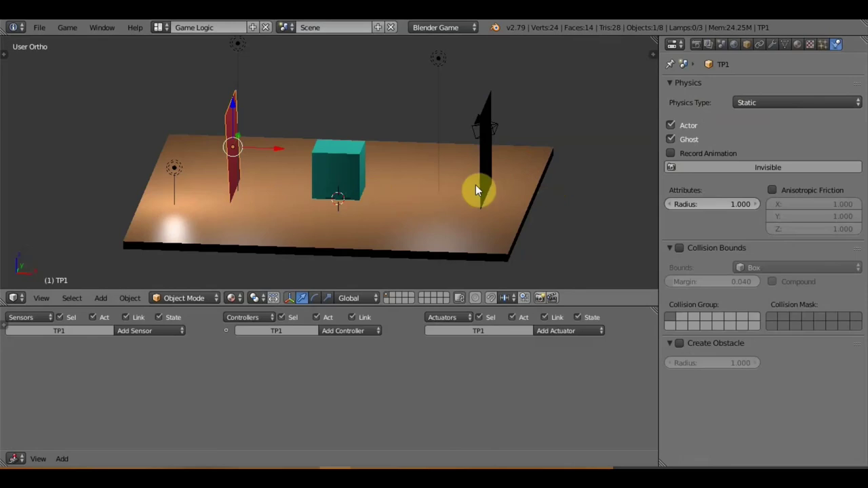
key("p")
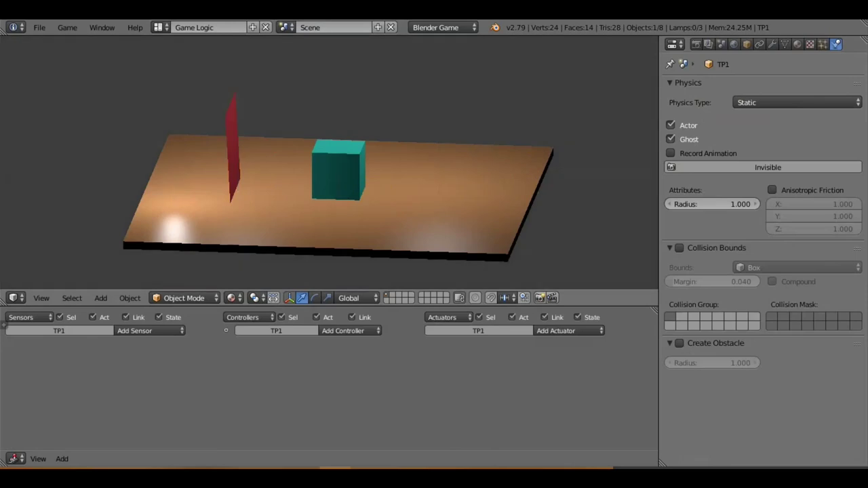
key("Right")
key("Right")
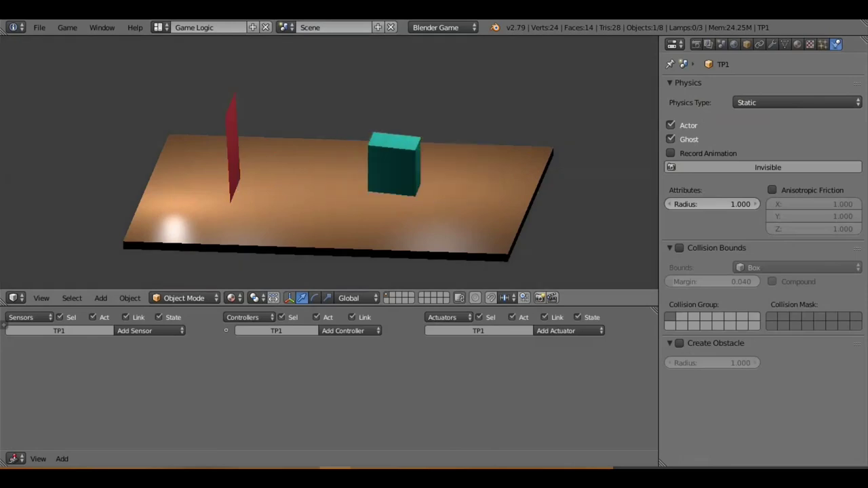
key("Left")
key("Left")
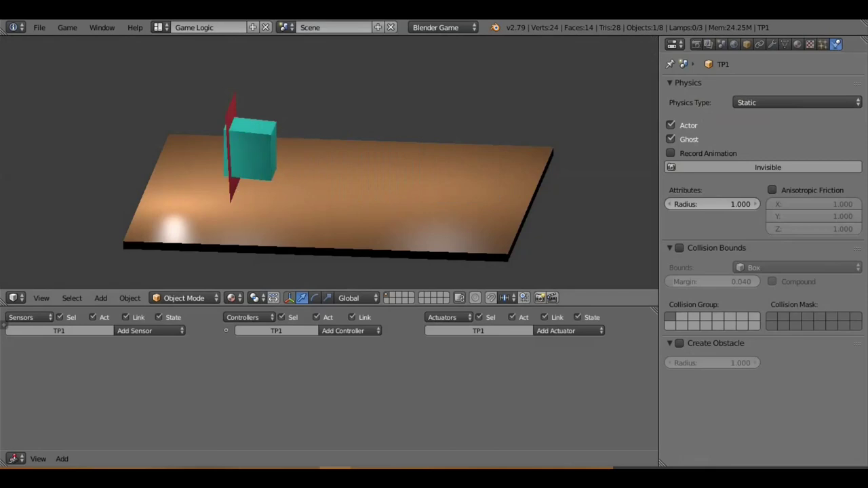
key("Right")
key("Right")
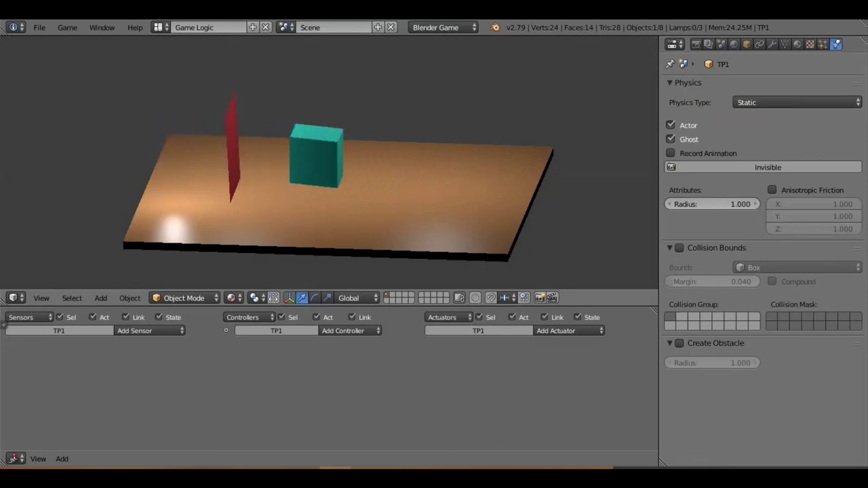
key("Left")
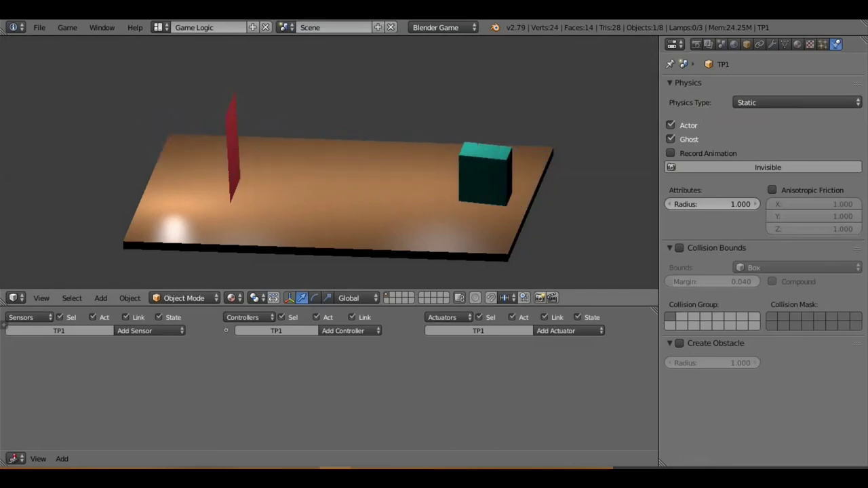
key("Up")
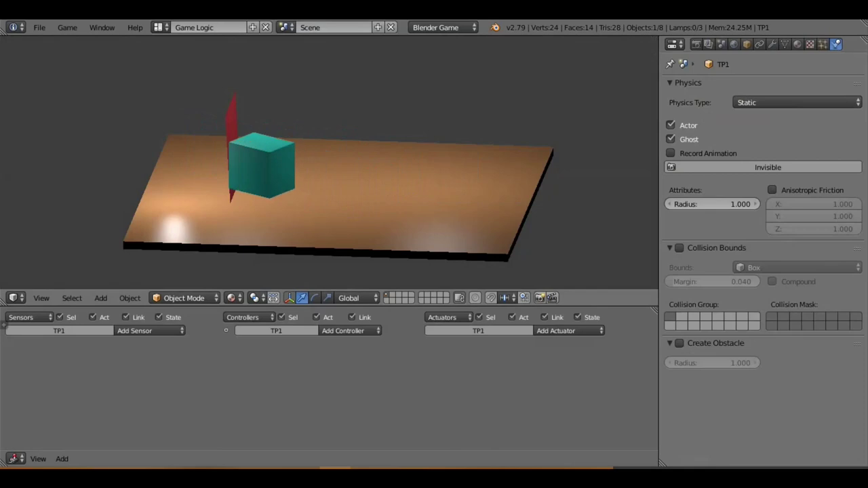
key("Right")
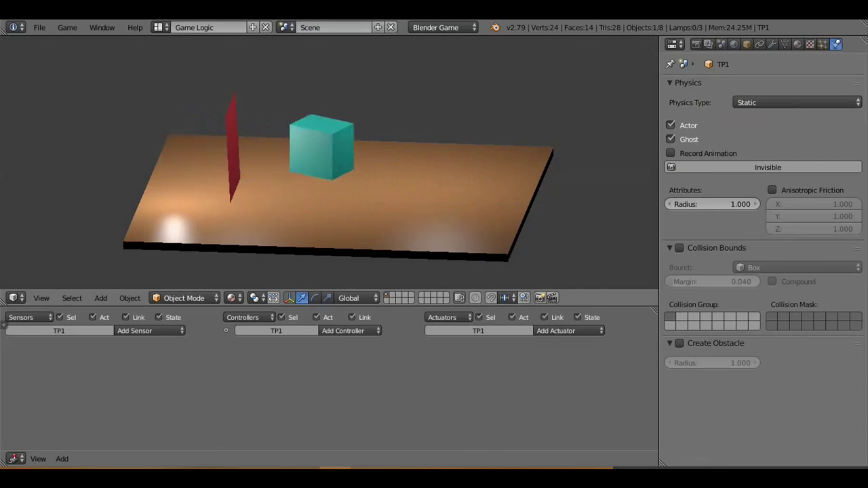
key("Left")
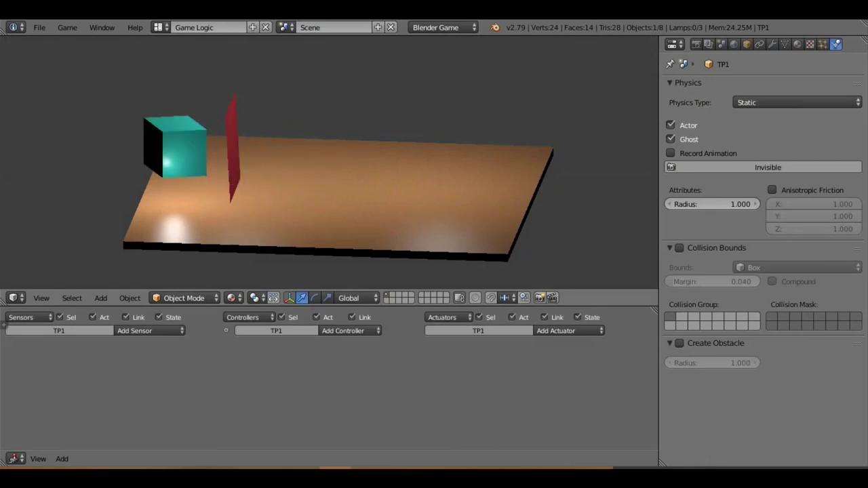
key("Right")
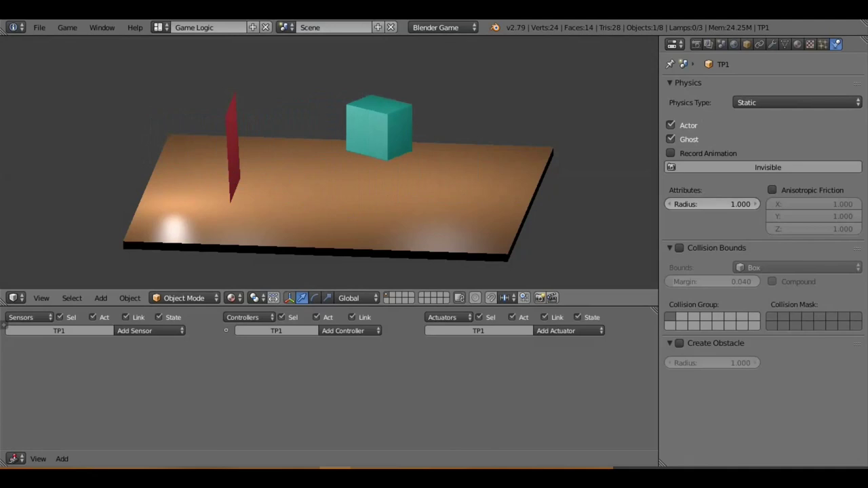
key("Right")
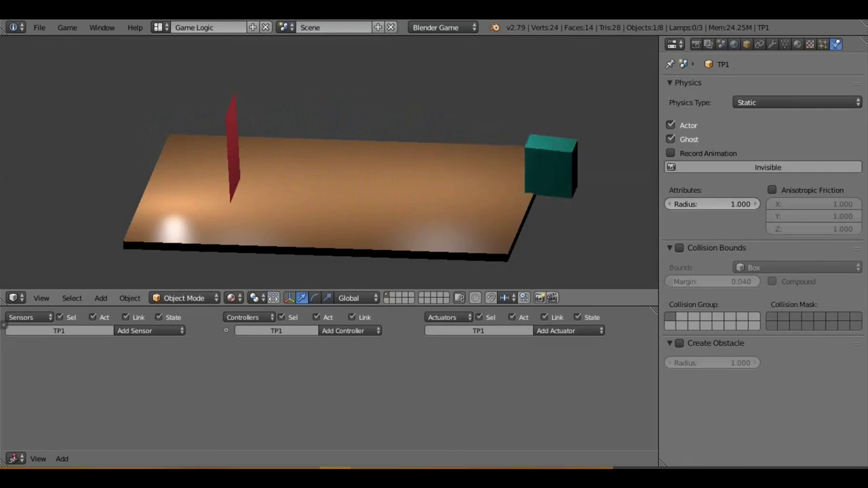
key("Left")
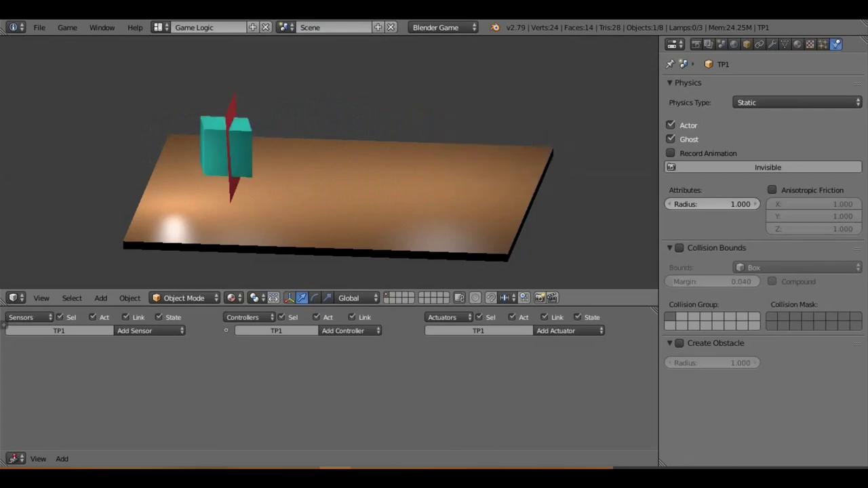
key("Escape")
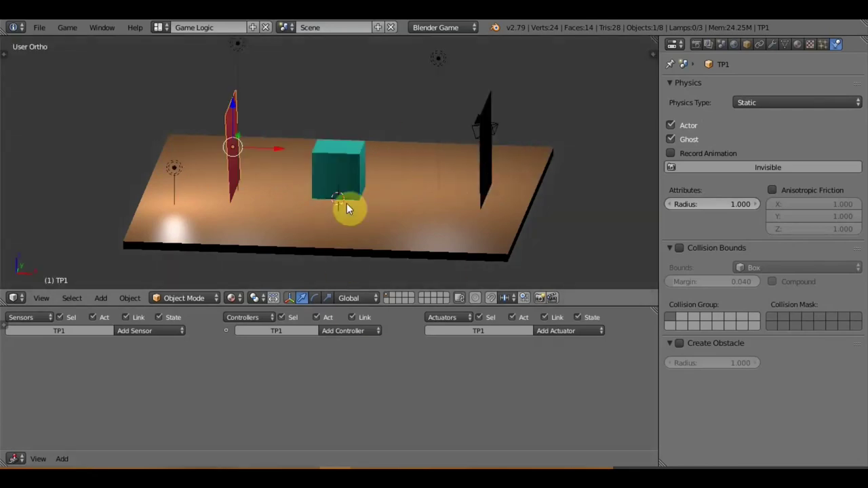
Step: Link two of the cube's And controllers, including the eighth, to the first Visibility actuator
right_click(347, 193)
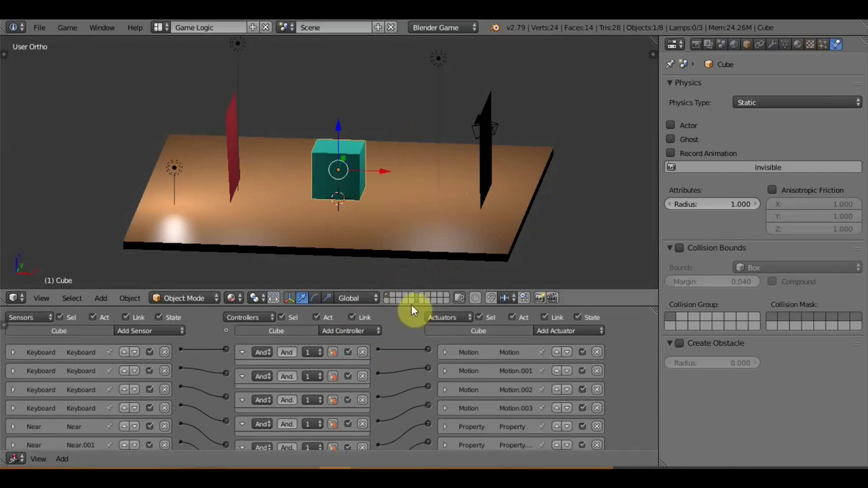
left_click_drag(406, 293, 427, 38)
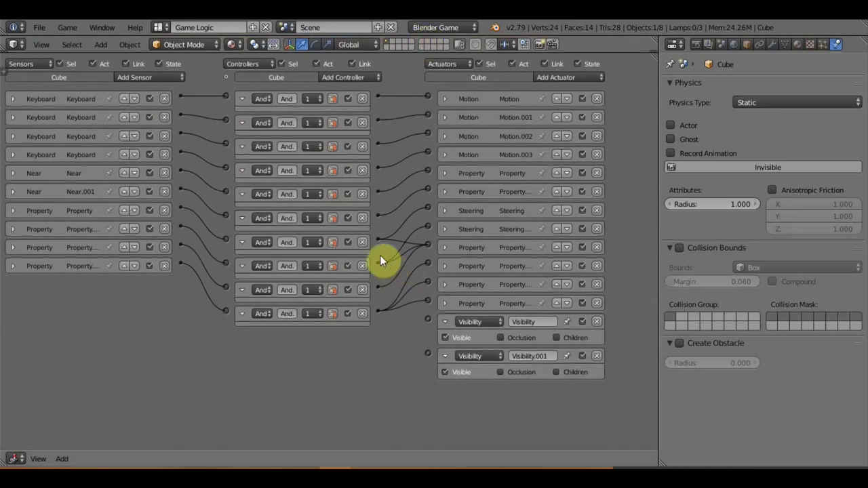
left_click_drag(379, 241, 428, 318)
mouse_move(378, 263)
left_mouse_down()
mouse_move(427, 320)
mouse_move(379, 263)
left_mouse_up()
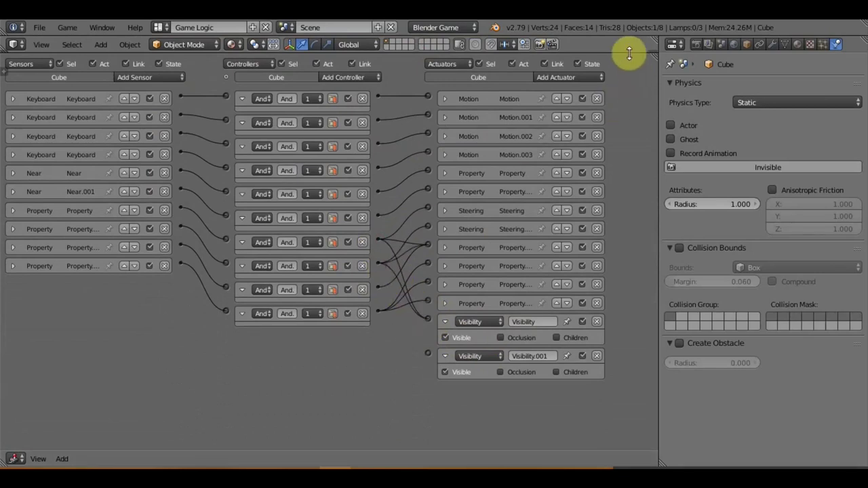
left_click_drag(629, 41, 629, 315)
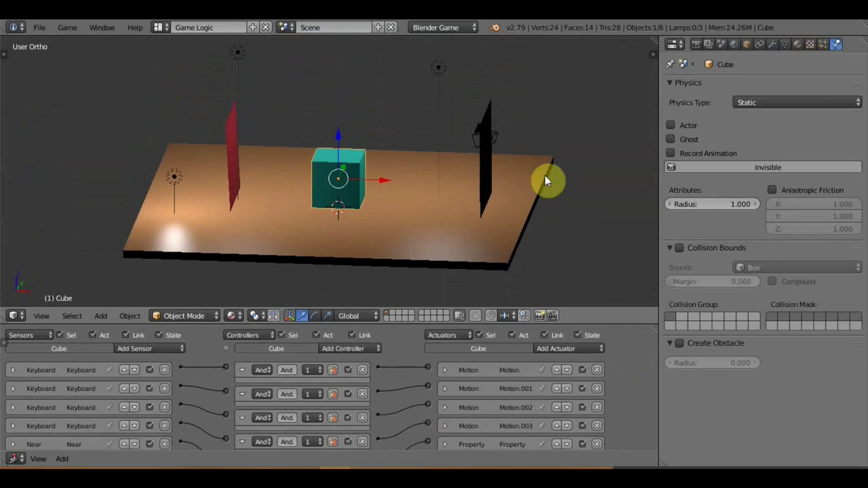
key("p")
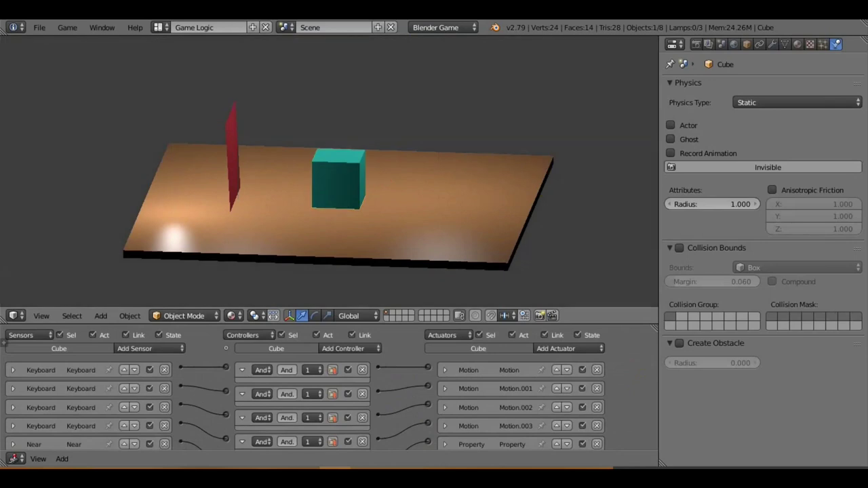
key("Right")
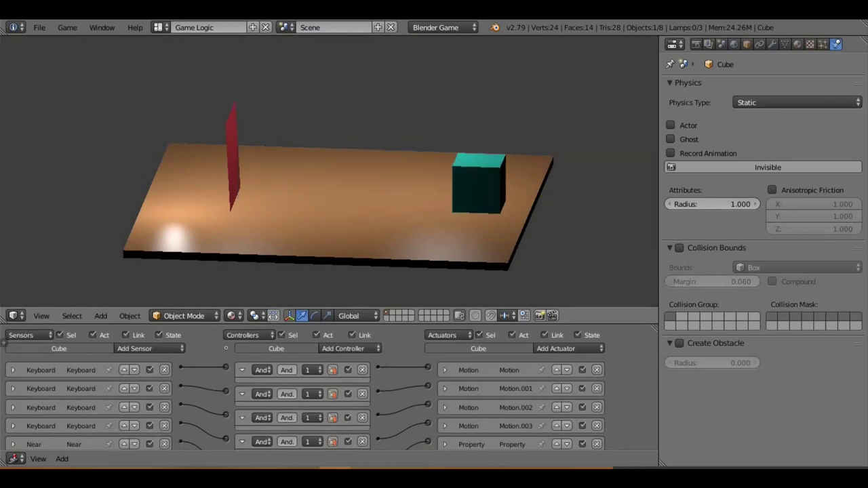
key("Right")
key("Left")
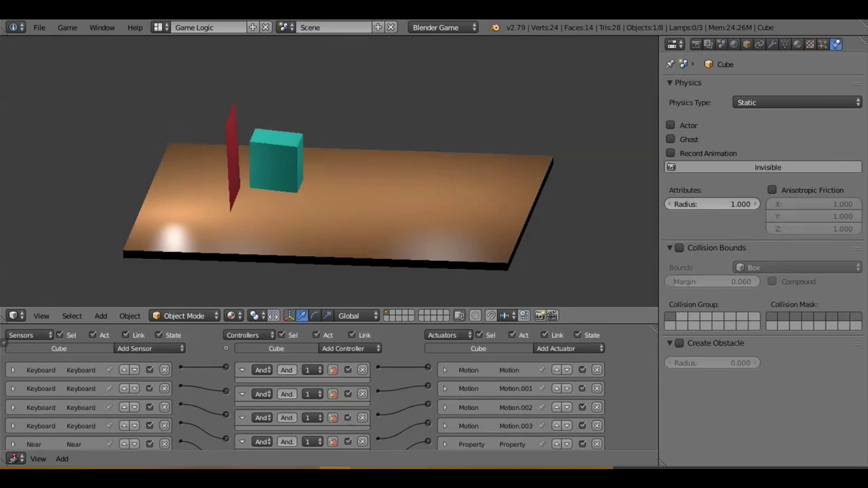
key("Right")
key("Right")
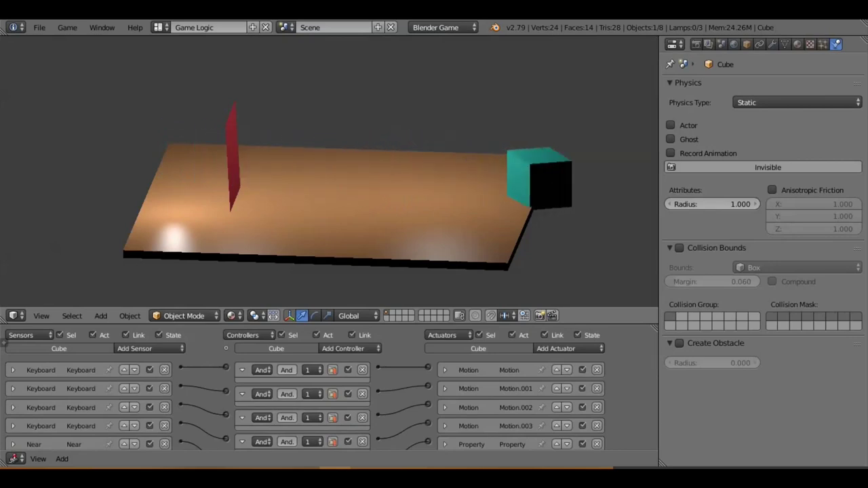
key("Left")
key("Left")
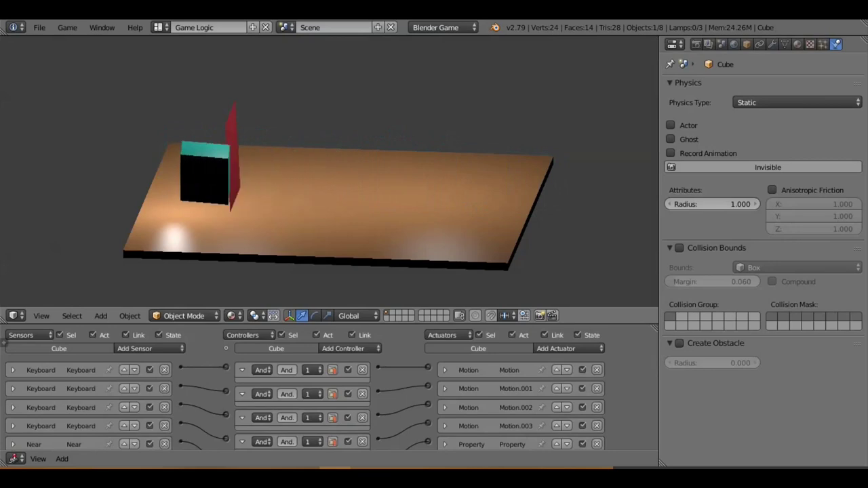
key("Right")
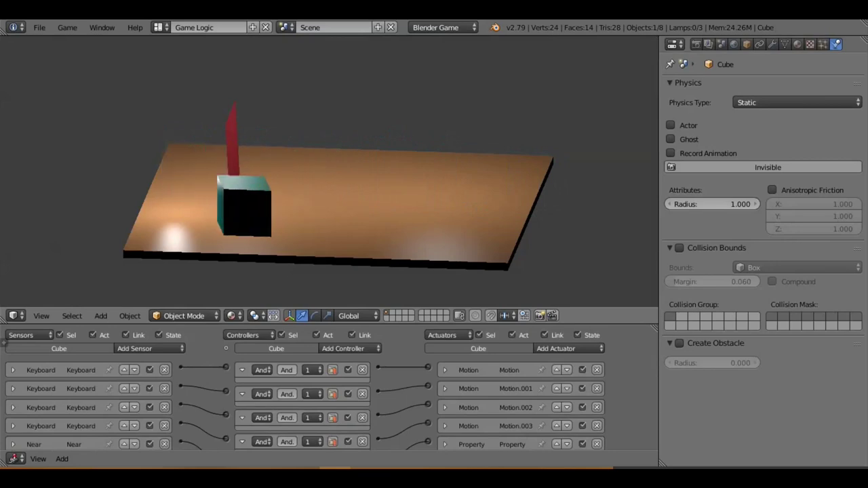
key("Right")
key("Left")
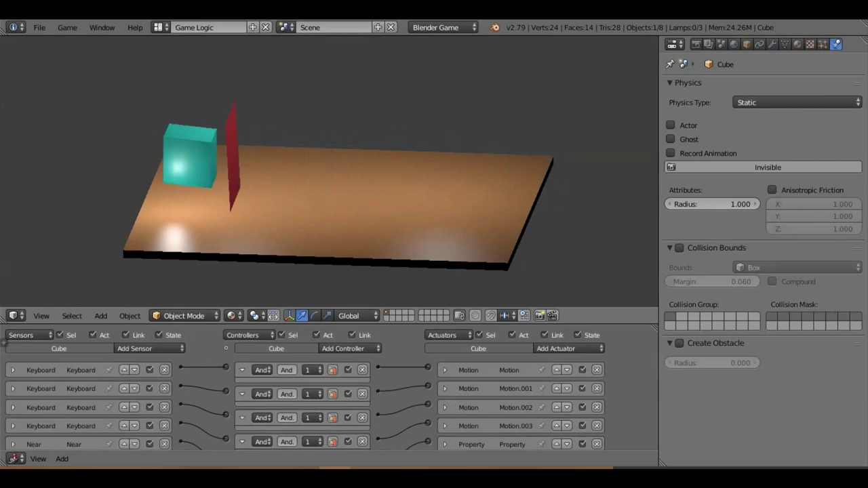
key("Right")
key("Right")
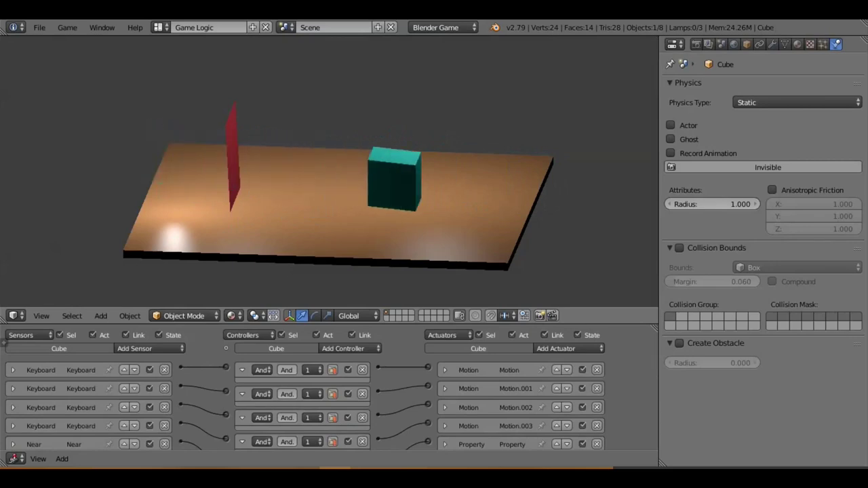
key("Left")
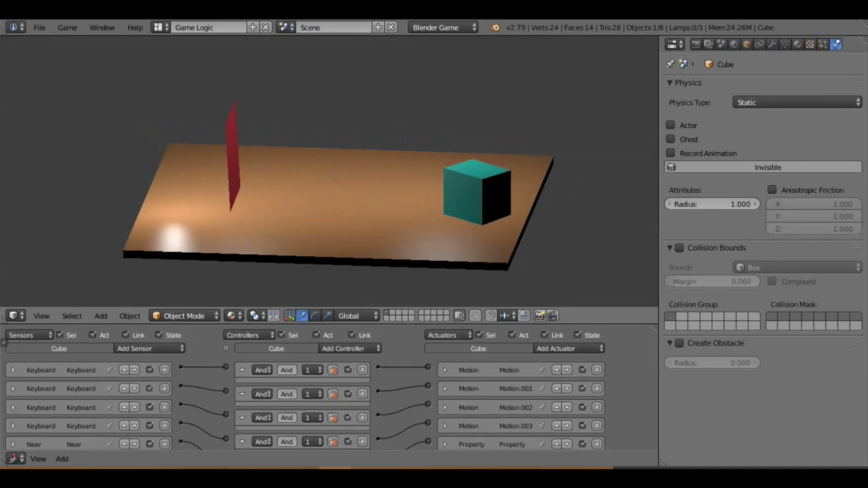
key("Up")
key("Left")
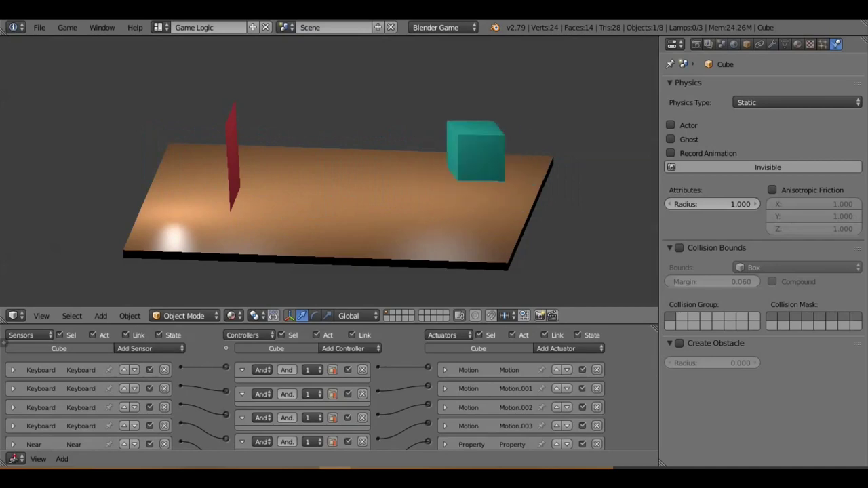
key("Escape")
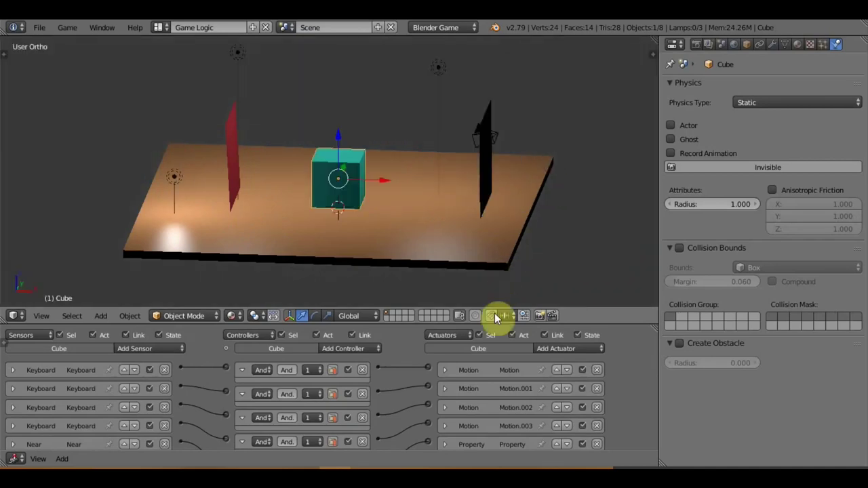
Step: Link the cube's last And controller to the Visibility.001 actuator
left_click_drag(497, 286, 511, 51)
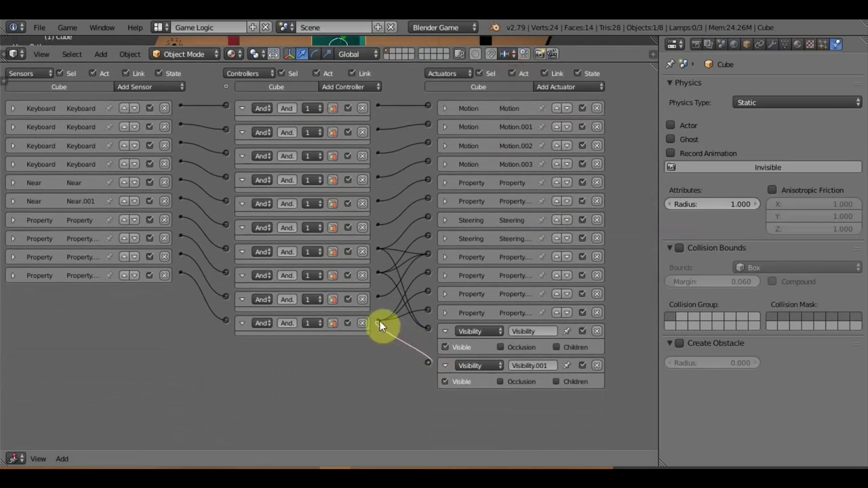
left_click_drag(380, 322, 428, 294)
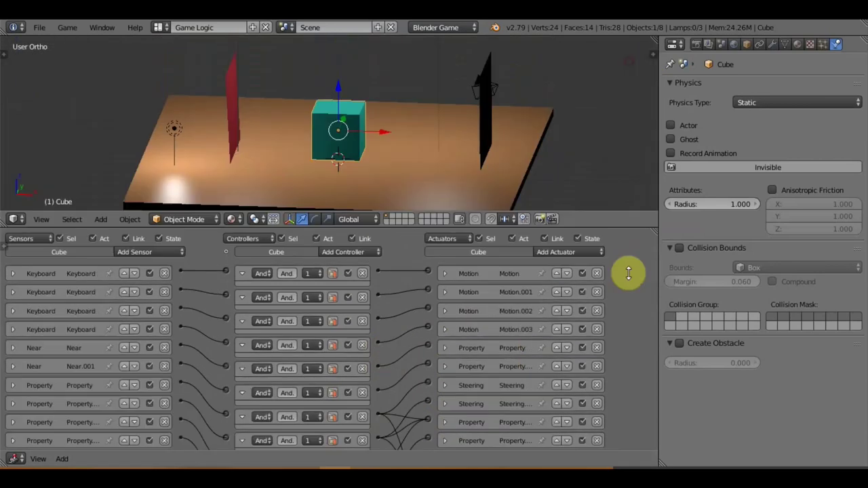
left_click_drag(631, 49, 634, 339)
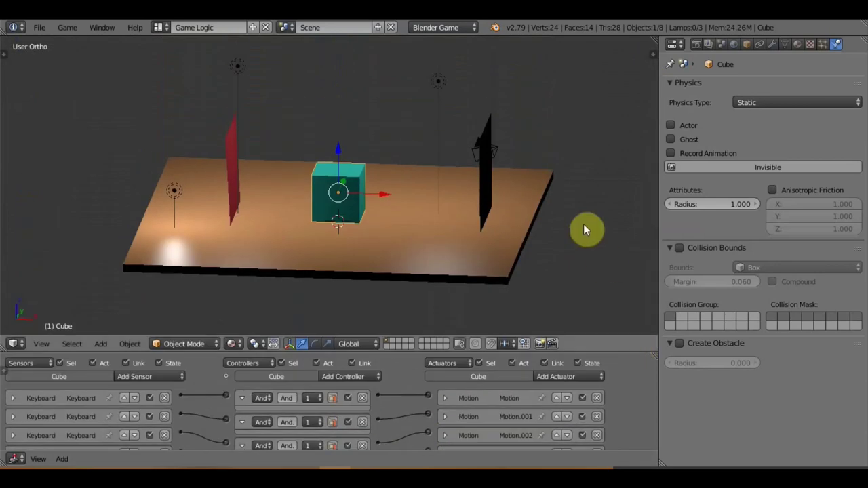
Step: Play the game, steering the cube left and right past the red plane, then stop it
key("p")
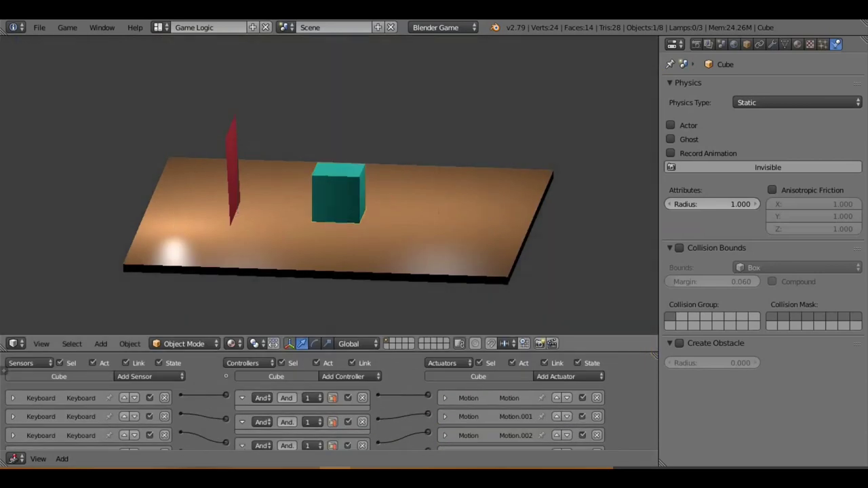
key("Right")
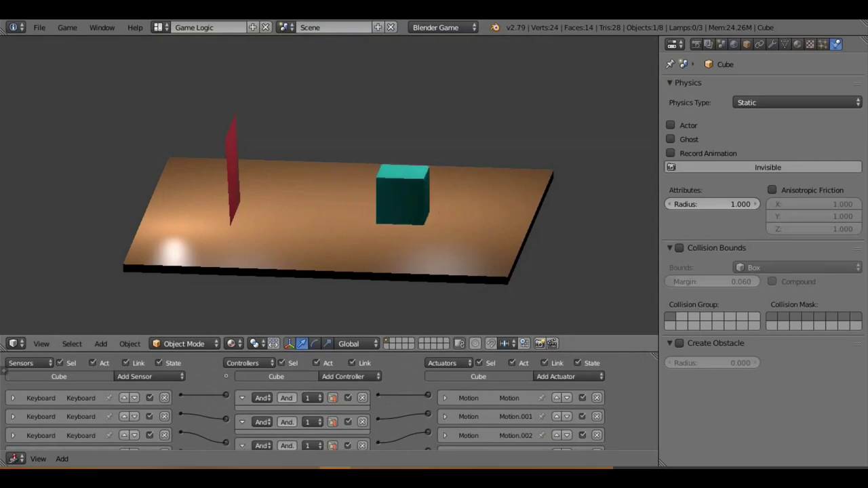
key("Left")
key("Right")
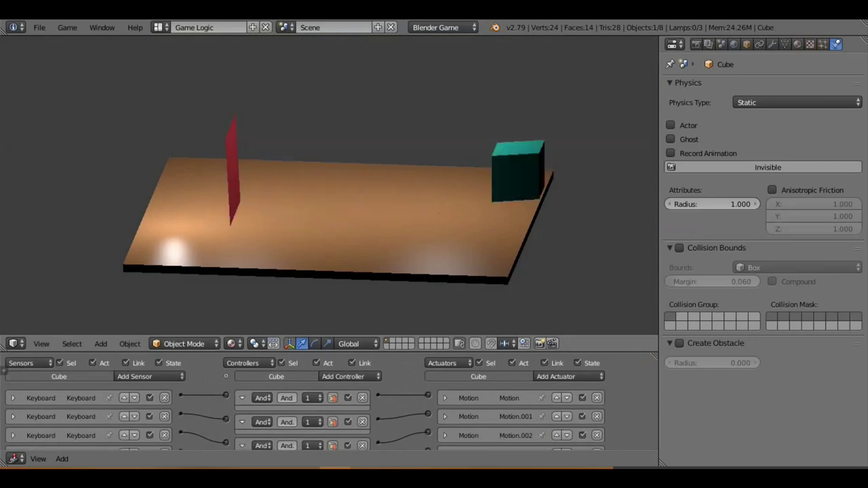
key("Left")
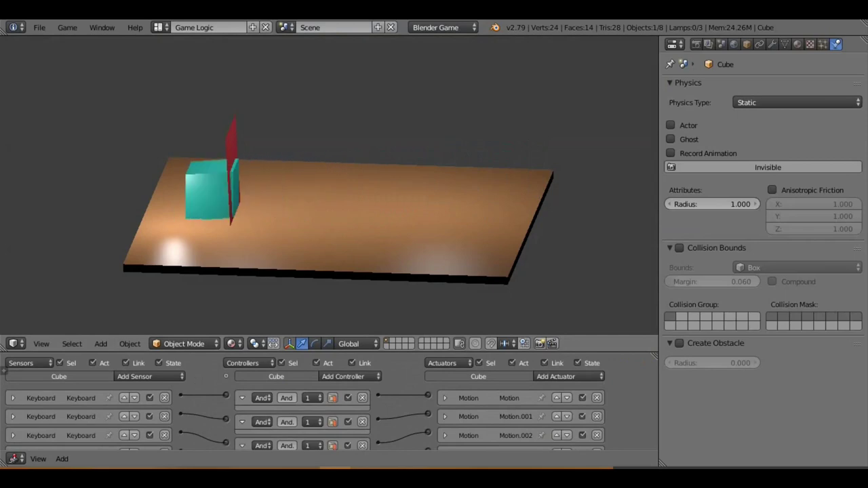
key("Right")
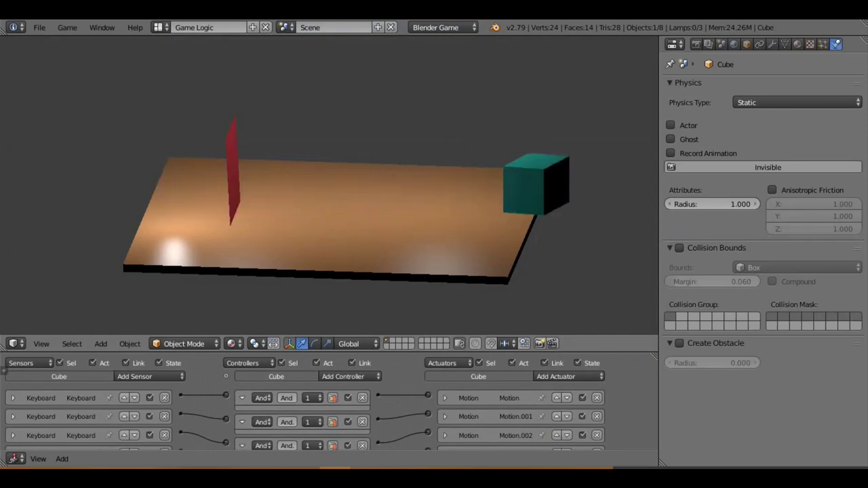
key("Left")
key("Right")
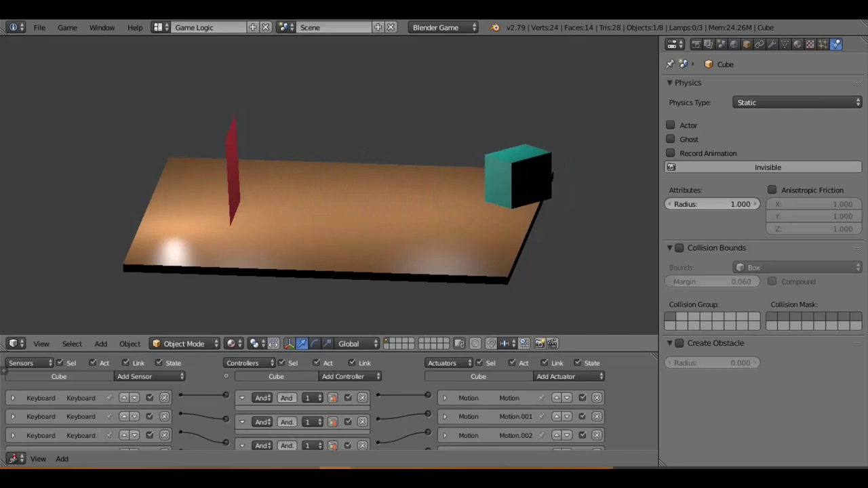
key("Left")
key("Right")
key("Right")
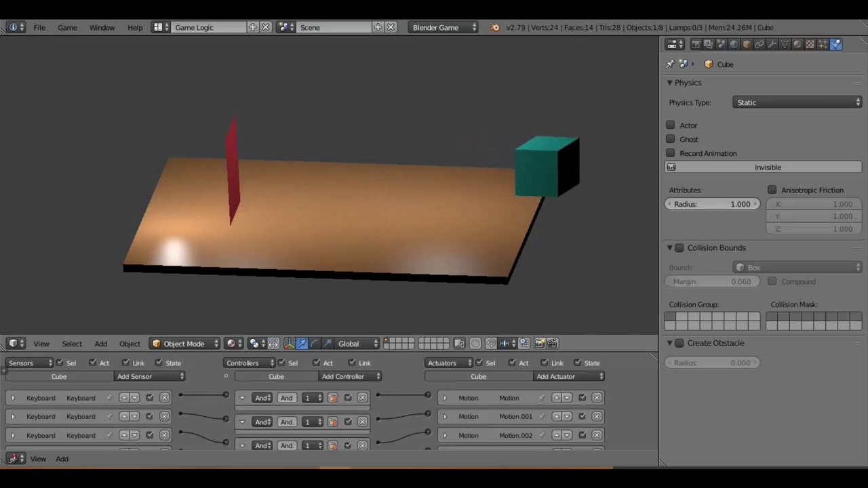
key("Left")
key("Left")
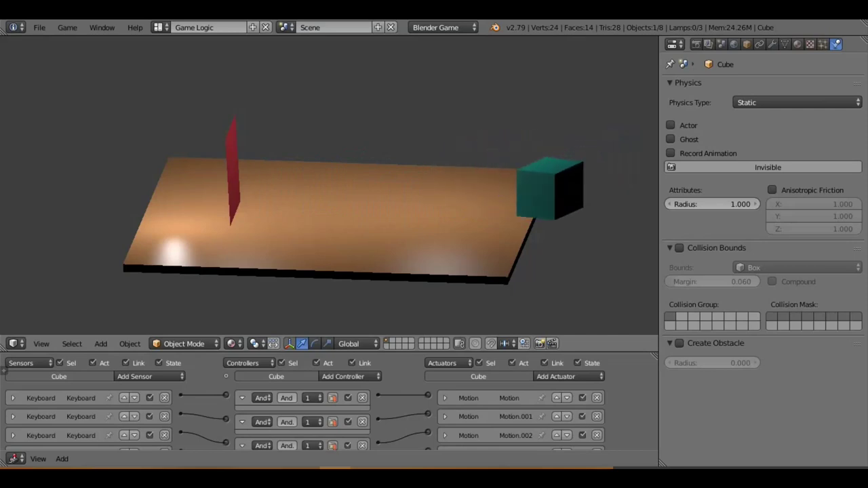
key("Right")
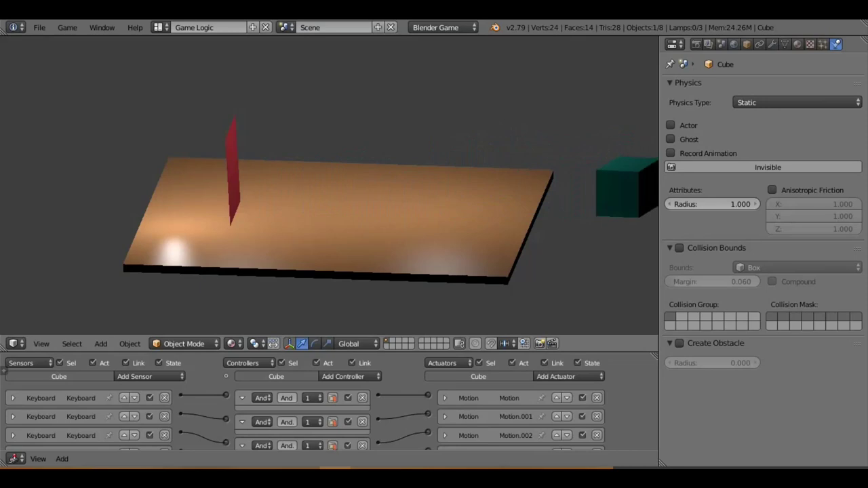
key("Escape")
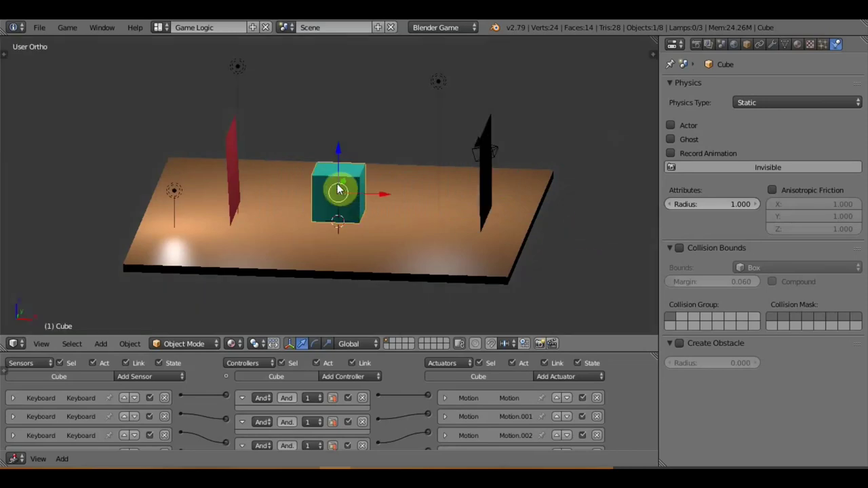
Step: Set the cube's physics type to Character with Actor enabled
left_click(782, 101)
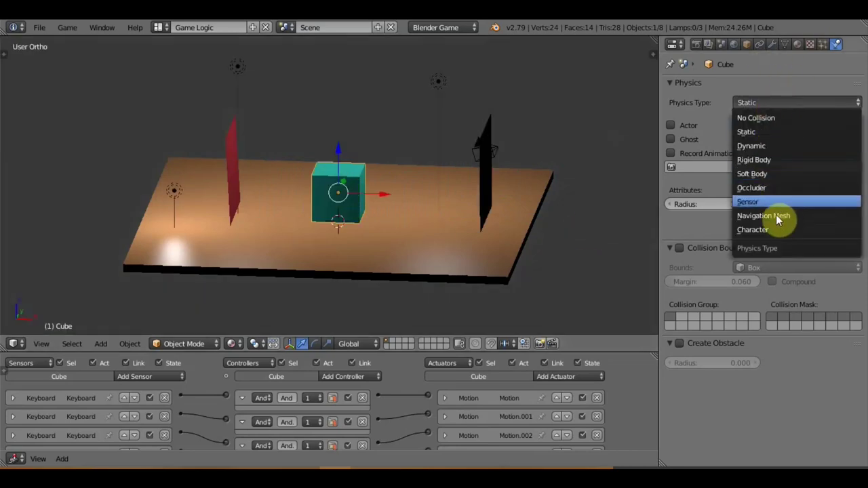
left_click(761, 229)
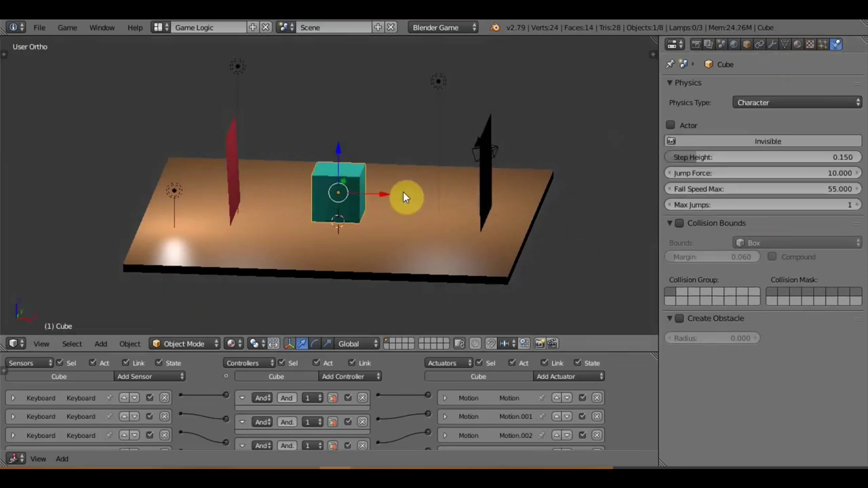
left_click(670, 126)
key("p")
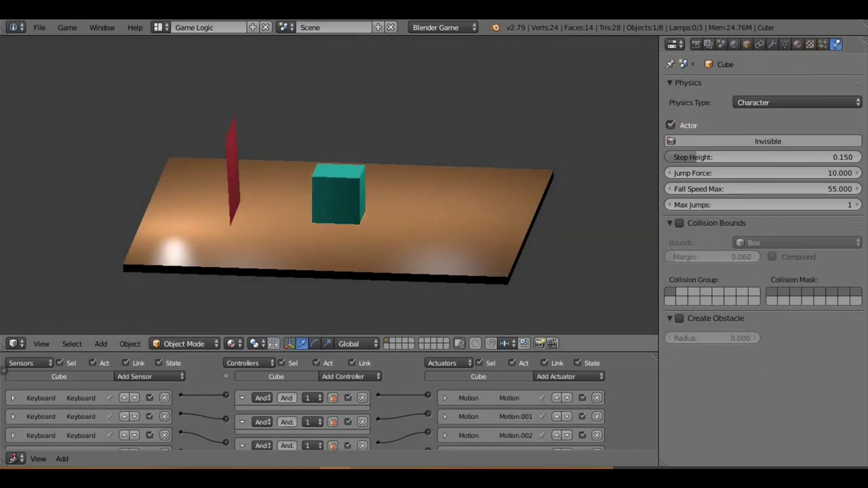
key("Left")
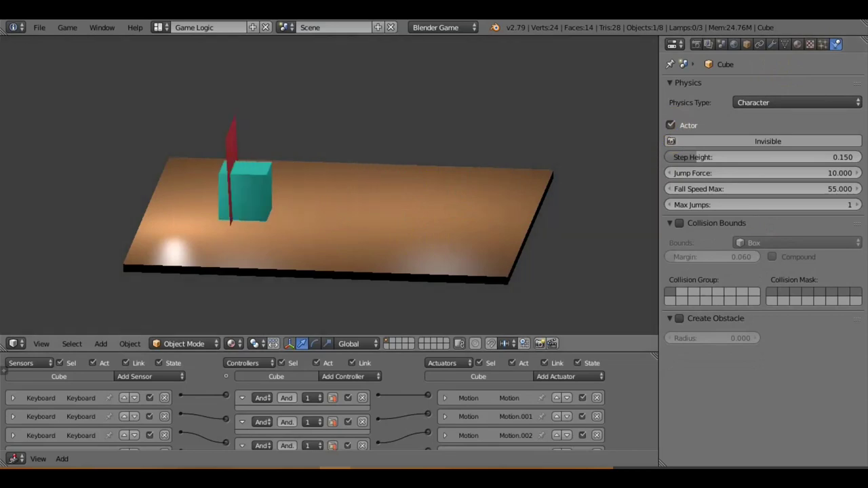
key("Right")
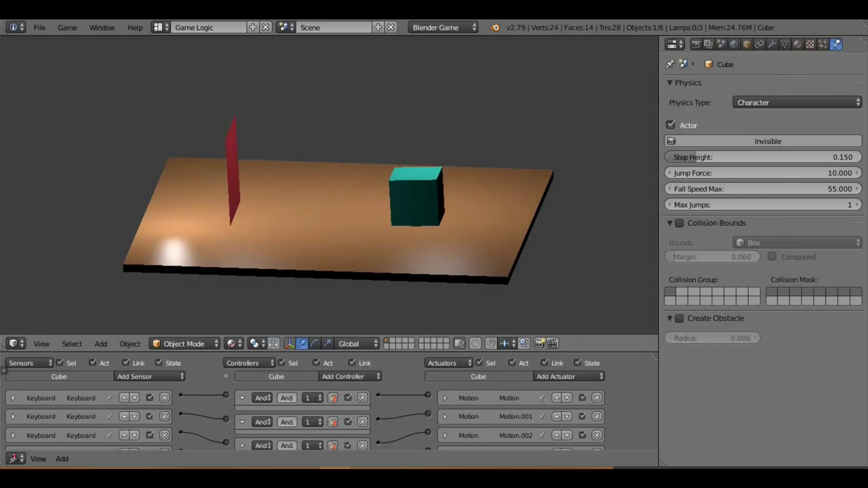
key("Left")
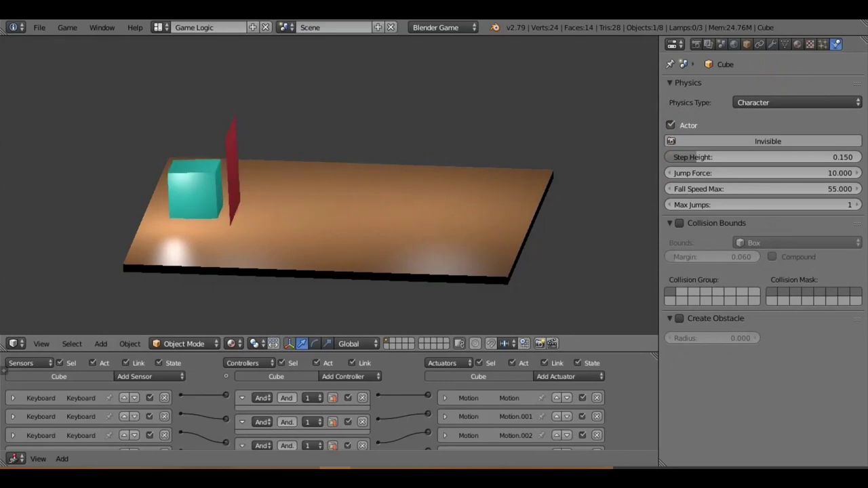
key("Right")
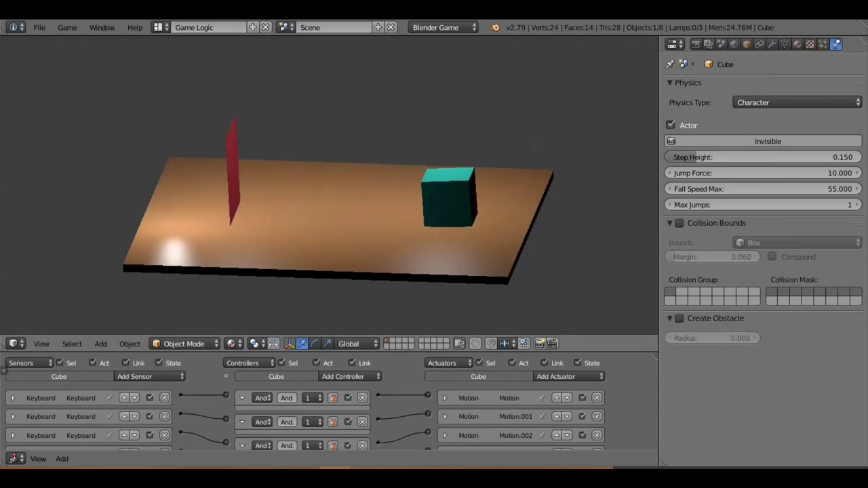
key("Left")
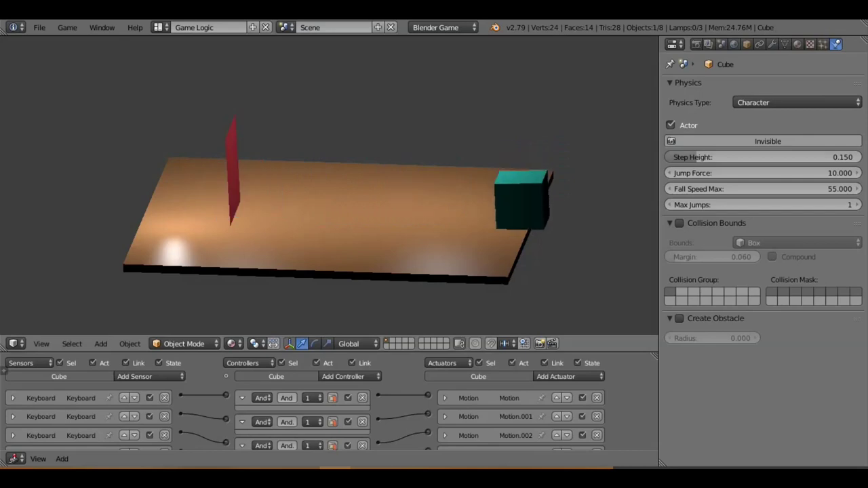
key("Right")
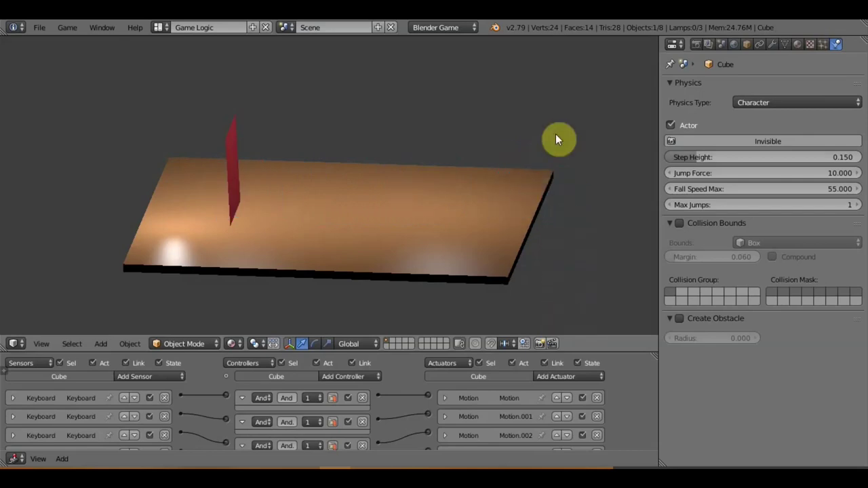
key("Escape")
key("p")
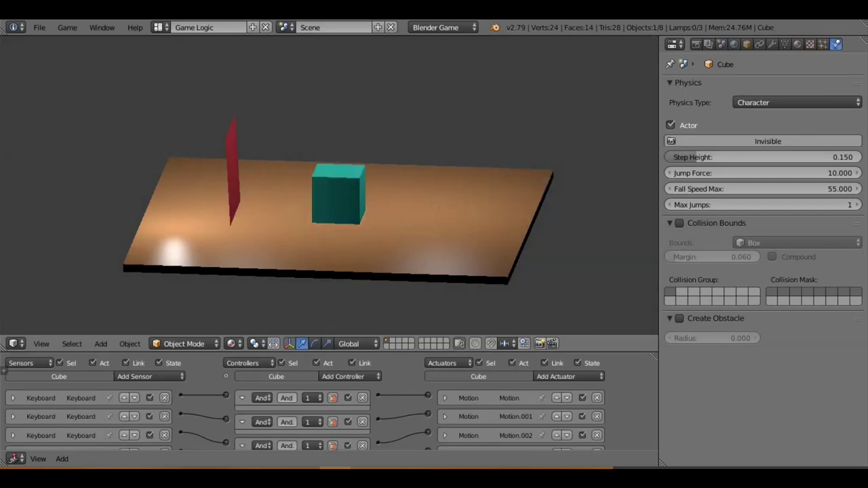
key("Right")
key("Left")
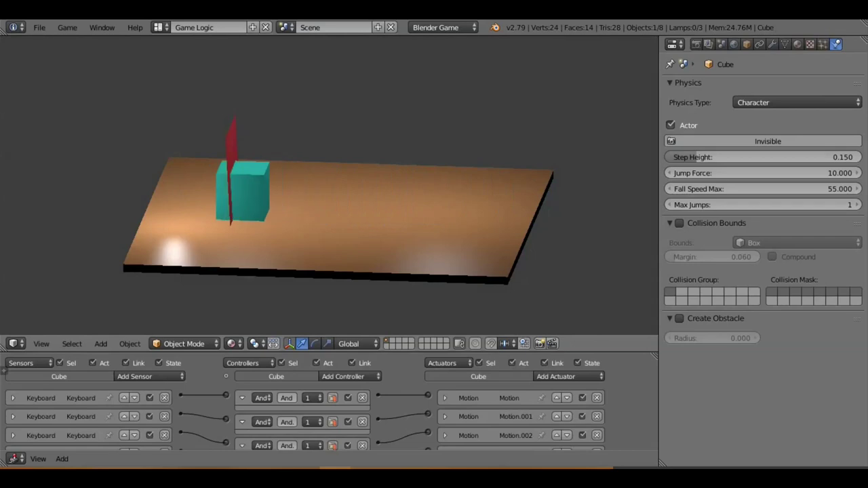
key("Right")
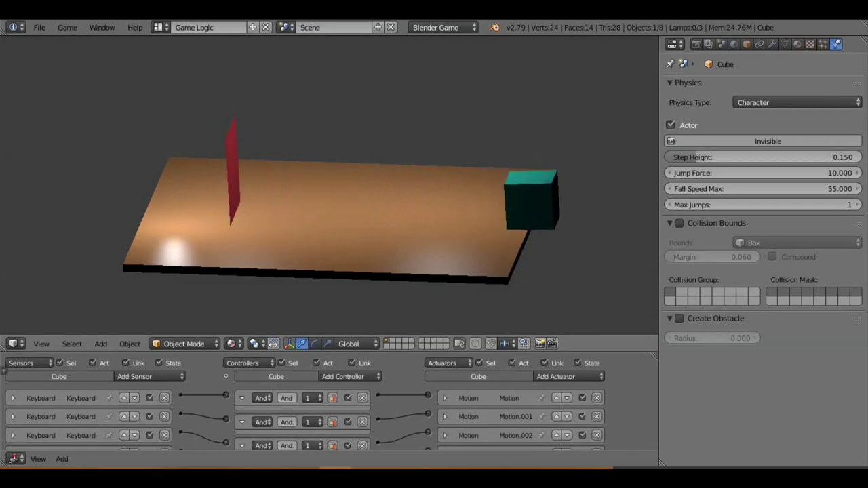
key("Left")
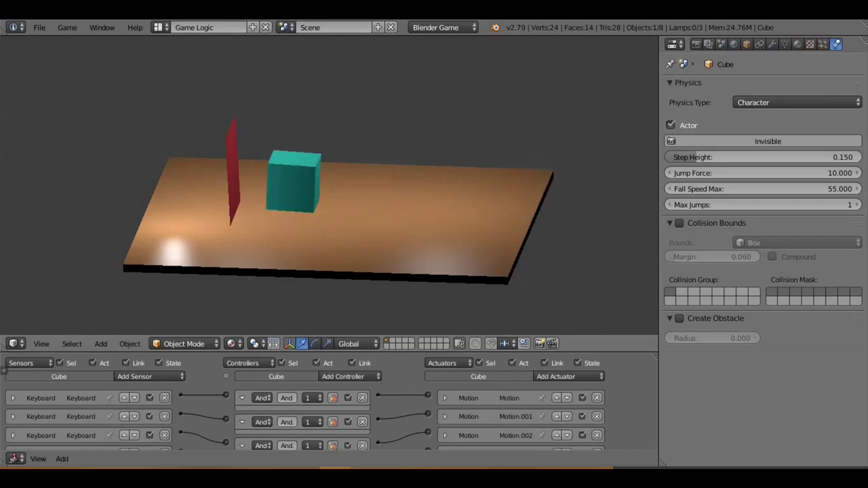
key("Right")
key("Left")
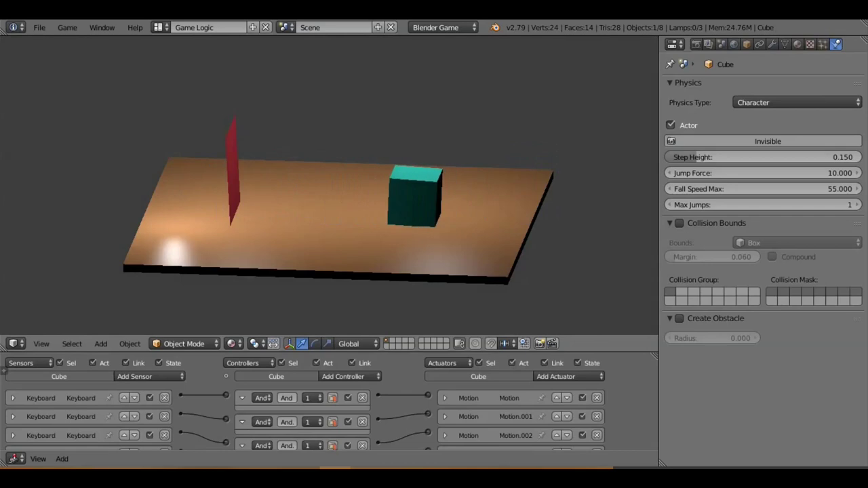
key("Right")
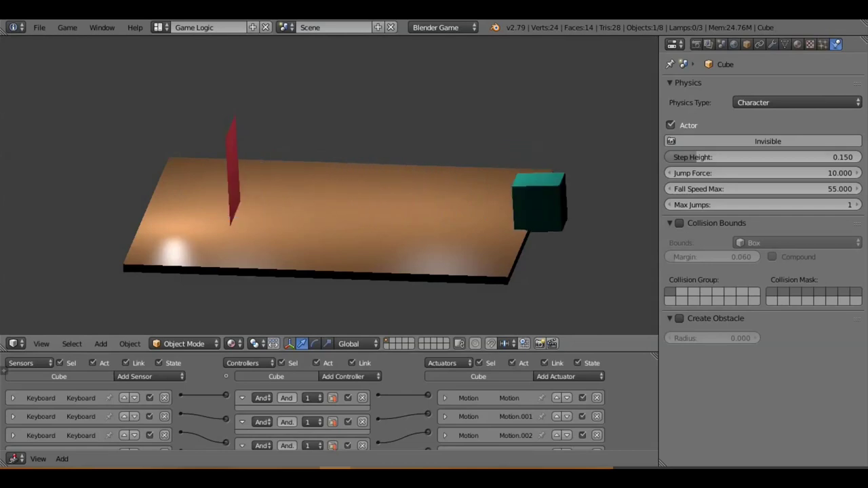
key("Left")
key("Right")
key("Left")
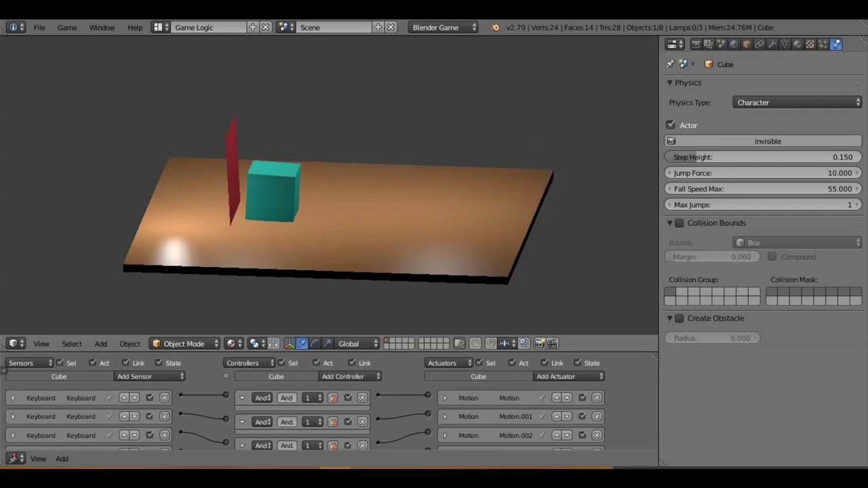
key("Right")
key("Left")
key("Right")
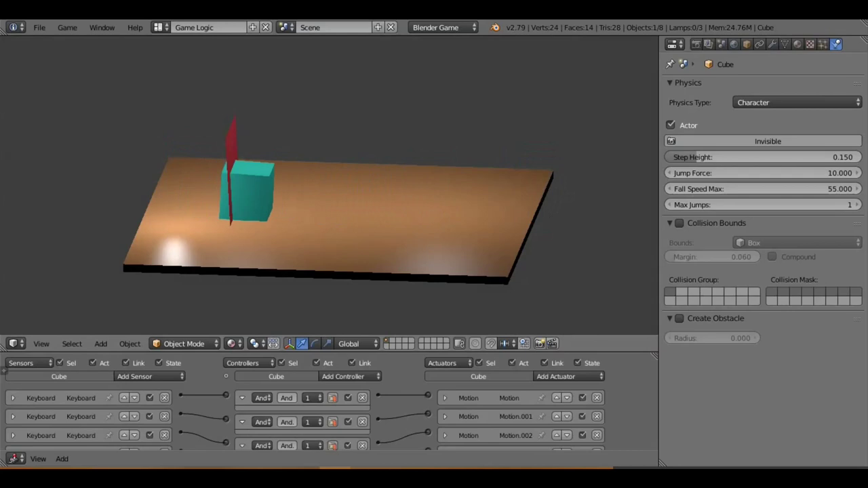
key("Right")
key("Right")
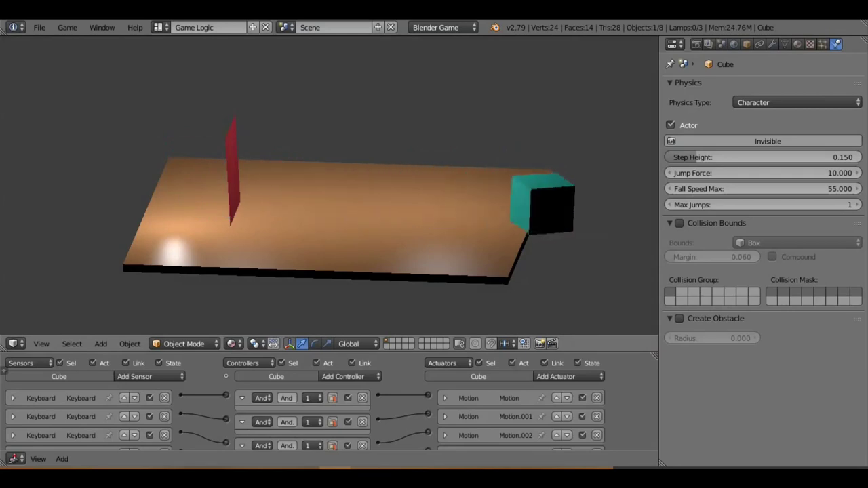
key("Escape")
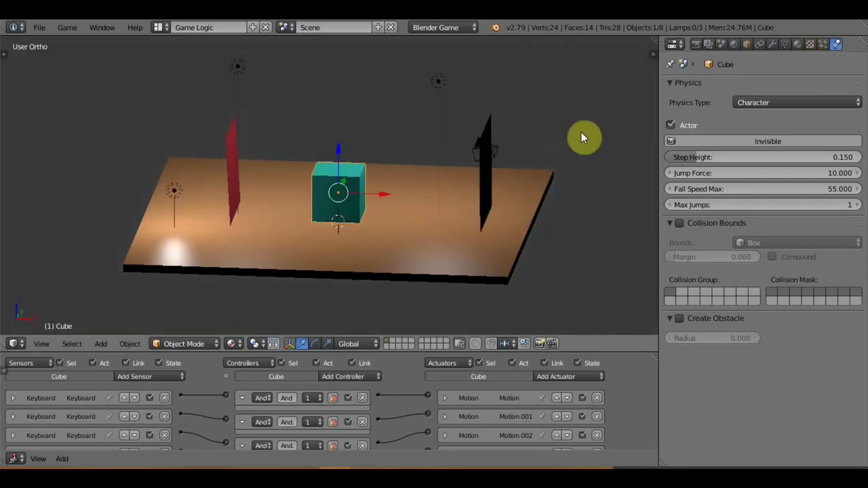
Step: Set the blue TP2 plane's game property type to Integer
middle_click_drag(581, 132, 10, 155)
middle_click_drag(381, 199, 405, 241)
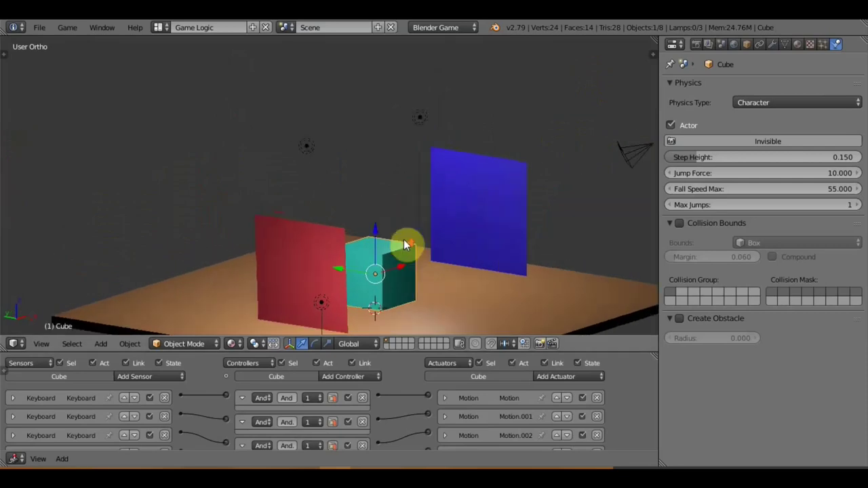
right_click(470, 236)
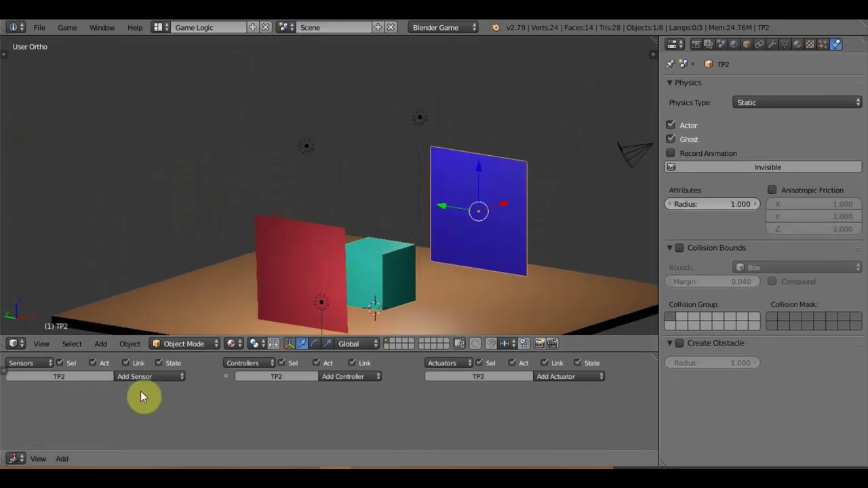
left_click(4, 364)
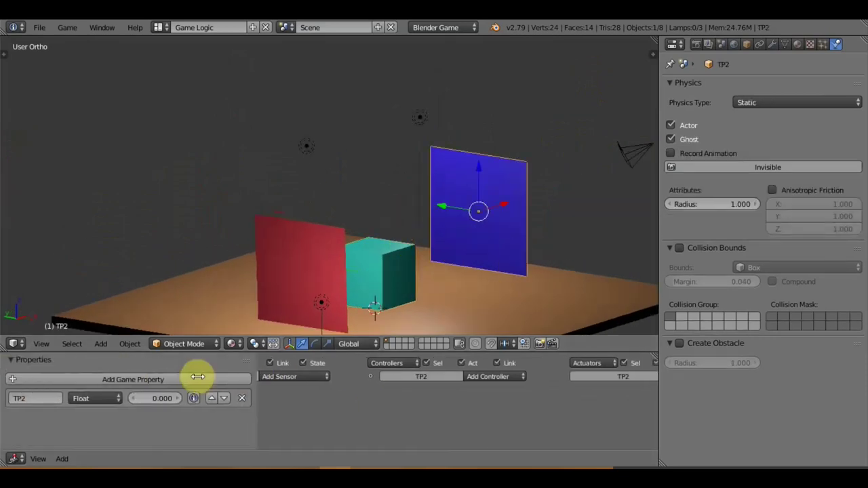
left_click_drag(197, 377, 194, 378)
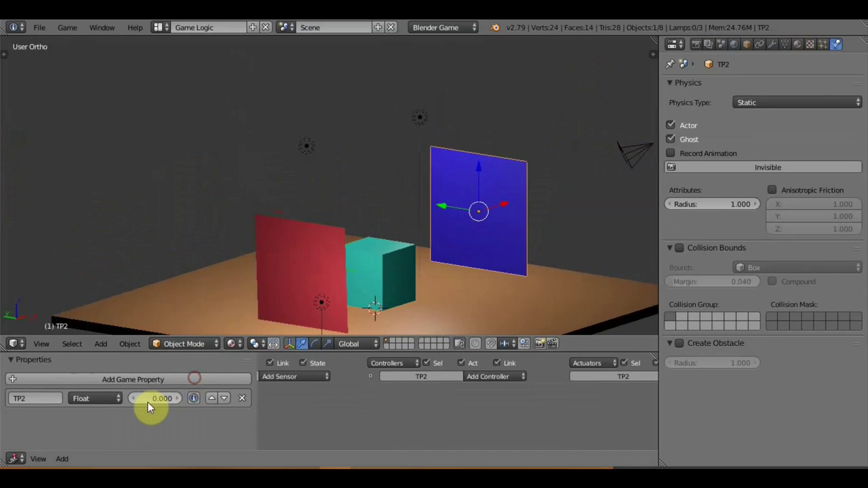
left_click(97, 398)
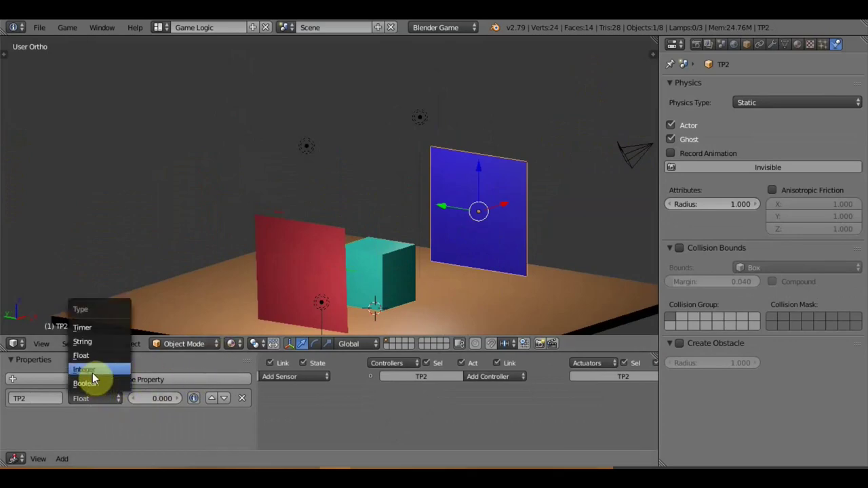
left_click(93, 372)
Step: Set the red TP1 plane's game property type to String
right_click(315, 275)
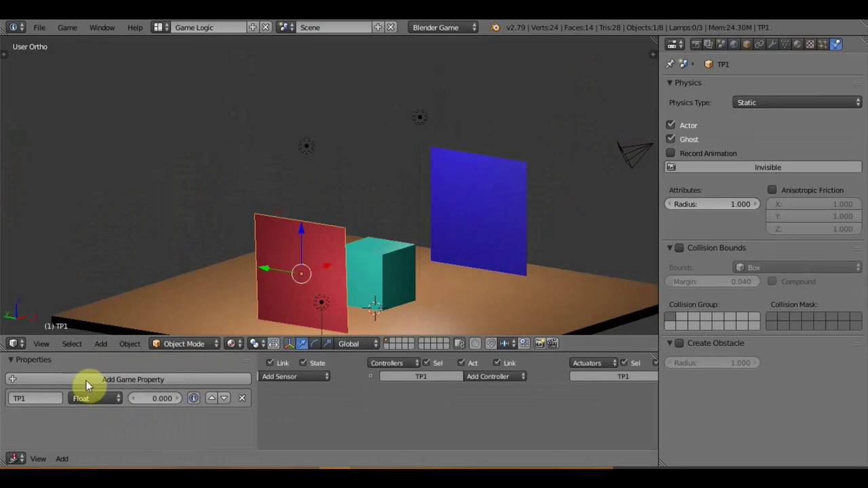
left_click(96, 398)
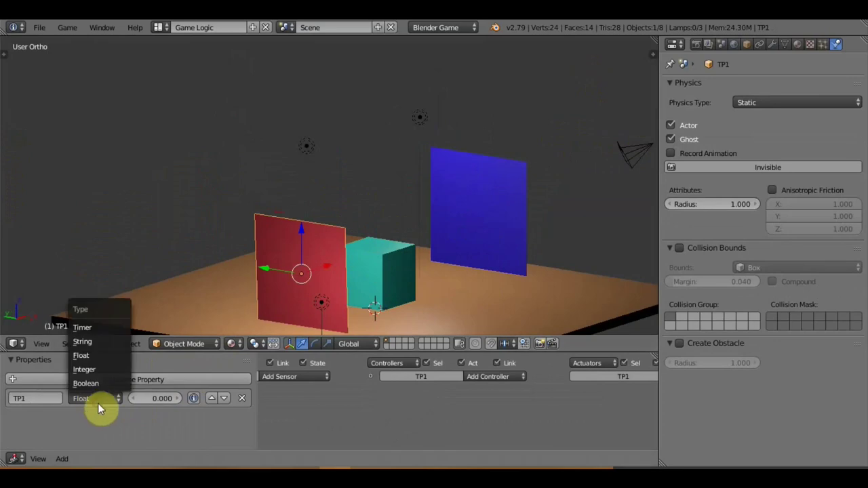
left_click(96, 344)
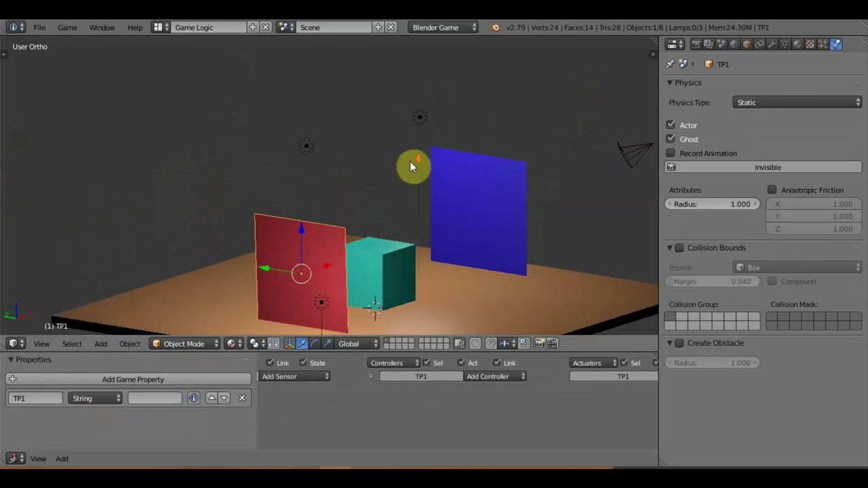
middle_click_drag(409, 166, 380, 180)
Step: Run the game, drive the cube forward until it vanishes at the blue plane, then quit
key("p")
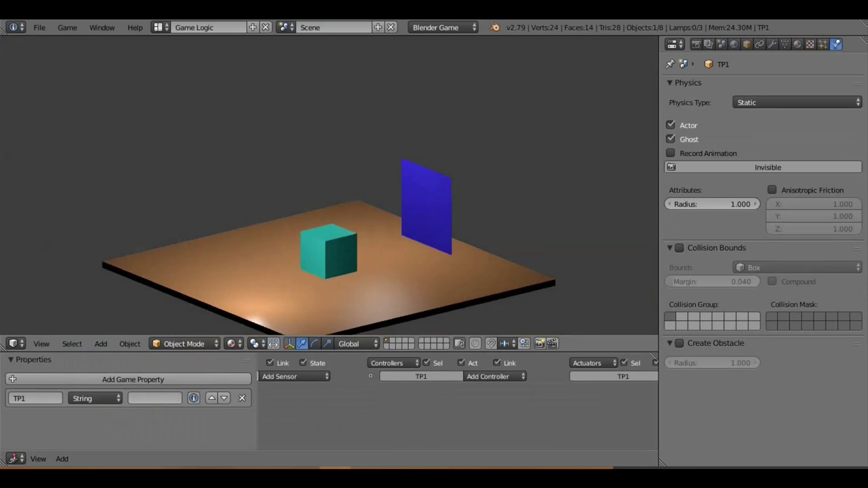
key("Up")
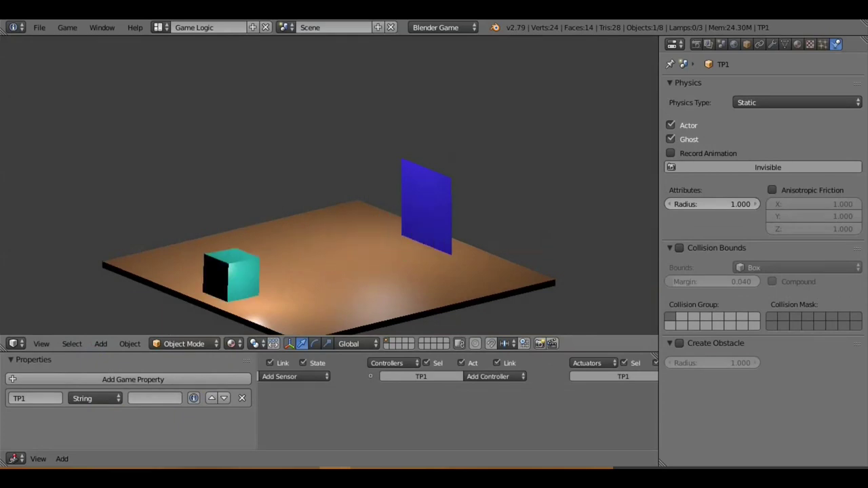
key("Up")
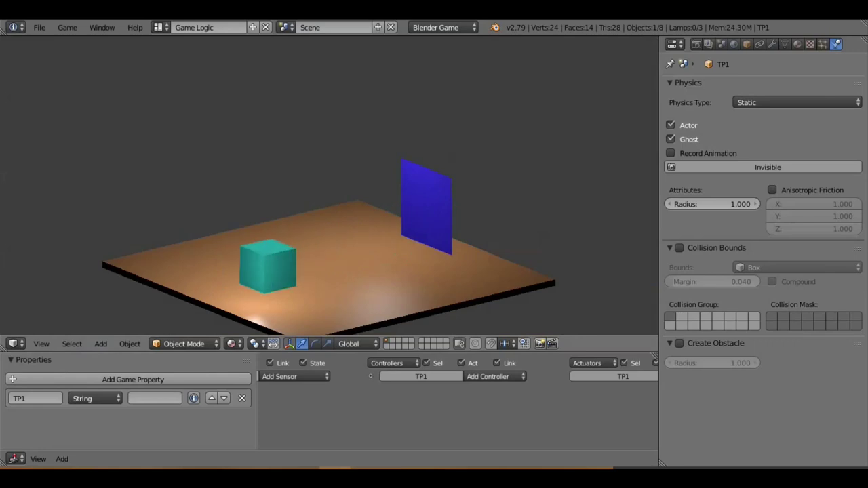
key("Up")
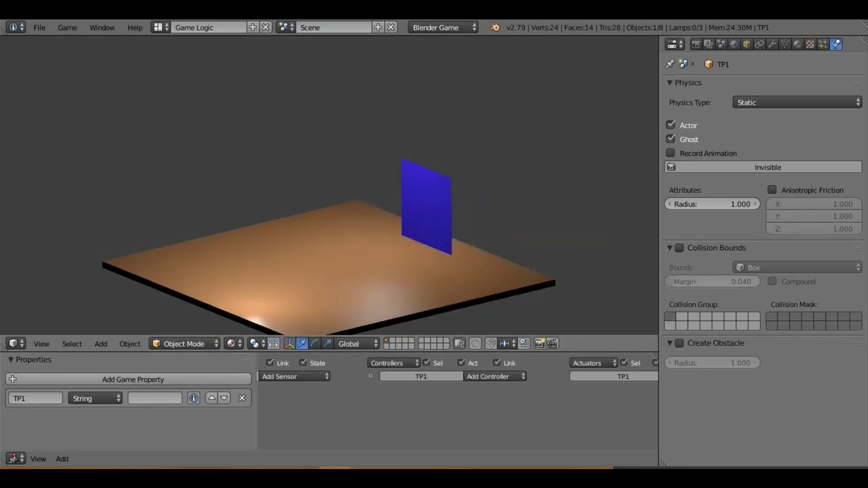
key("Escape")
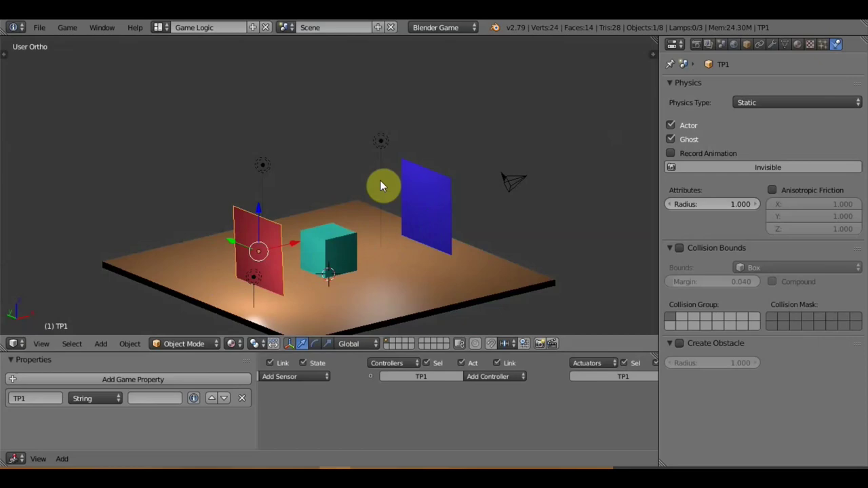
Step: Switch the blue plane's TP2 property type to String, then select the cube
right_click(434, 221)
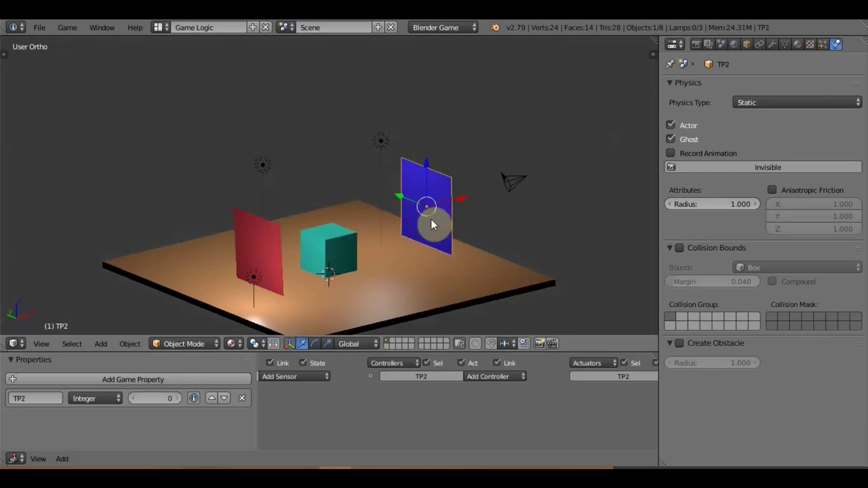
left_click(101, 398)
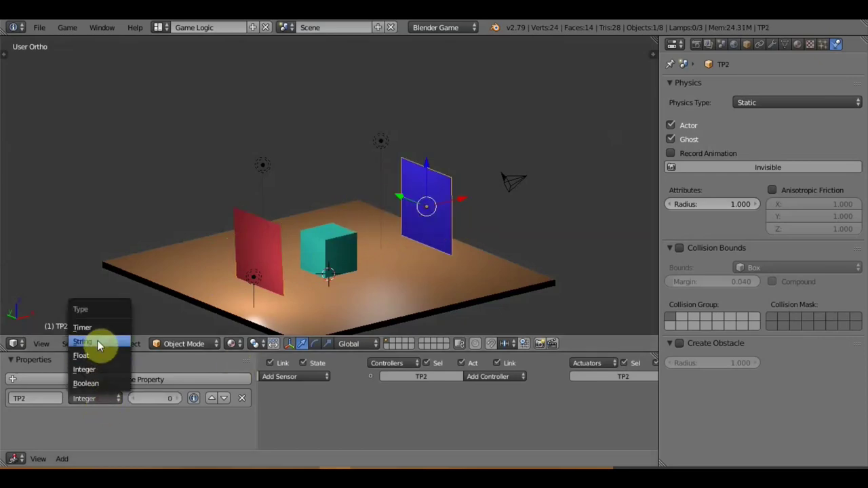
left_click(97, 341)
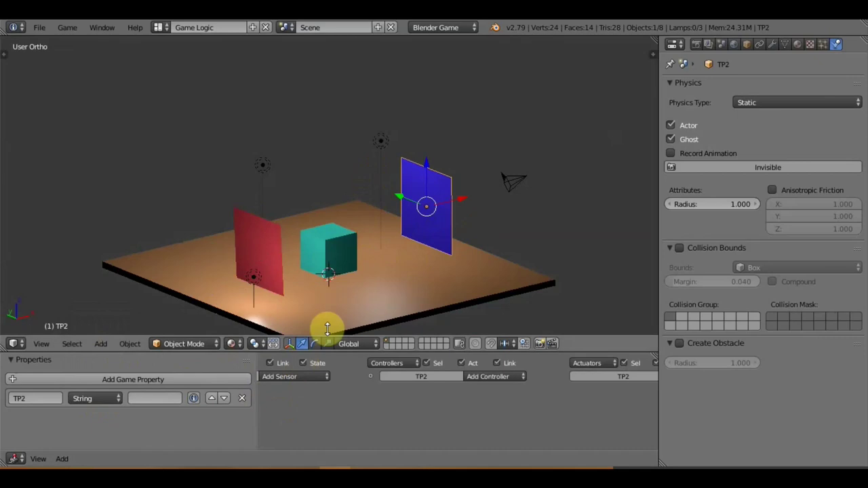
right_click(323, 243)
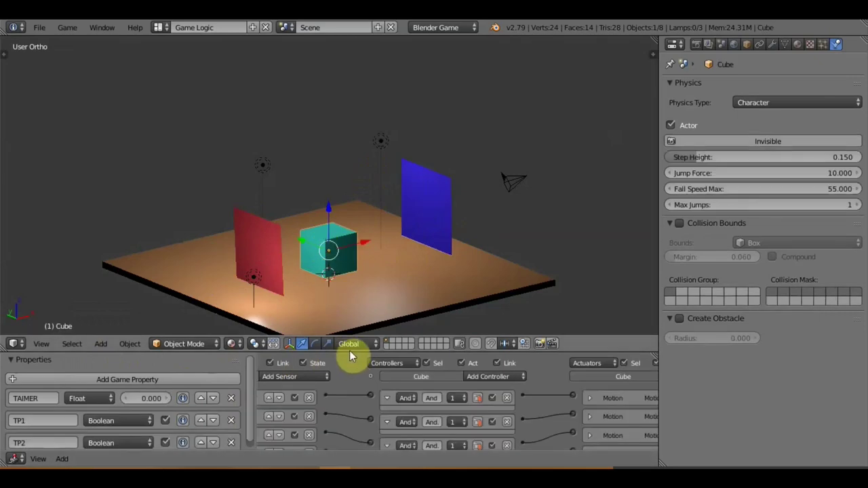
Step: Change the cube's TAIMER property type from Float to Integer
left_click_drag(349, 350, 390, 237)
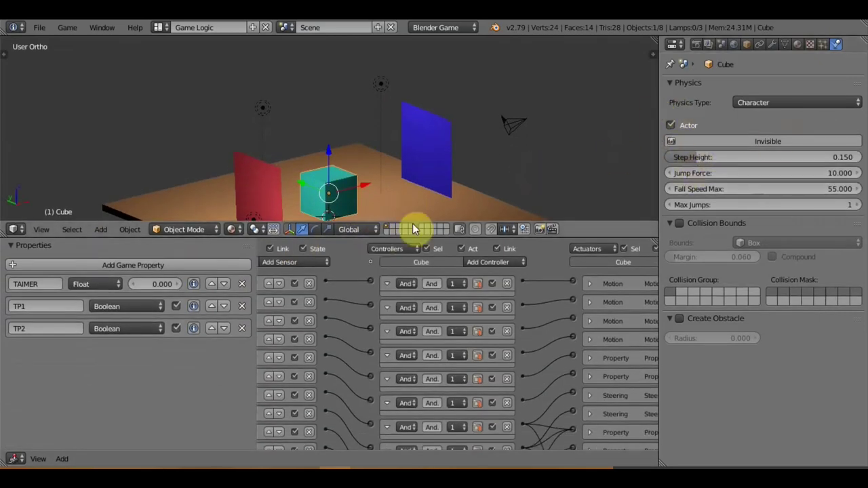
left_click(97, 284)
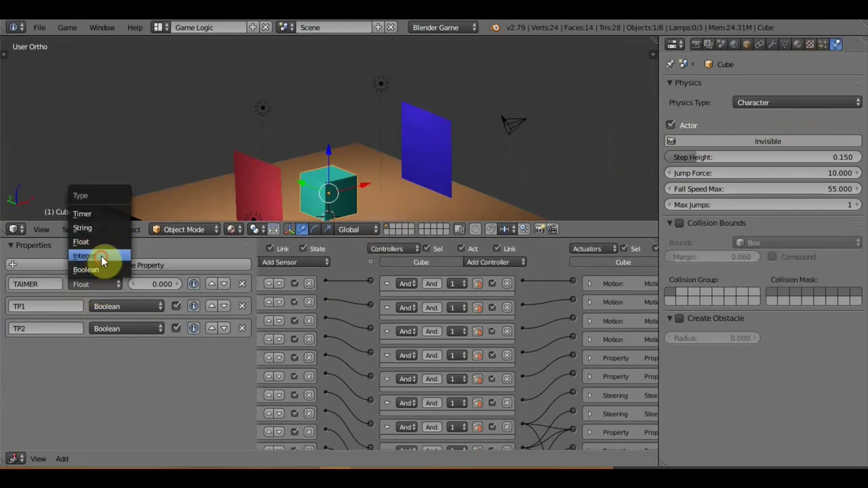
left_click(101, 255)
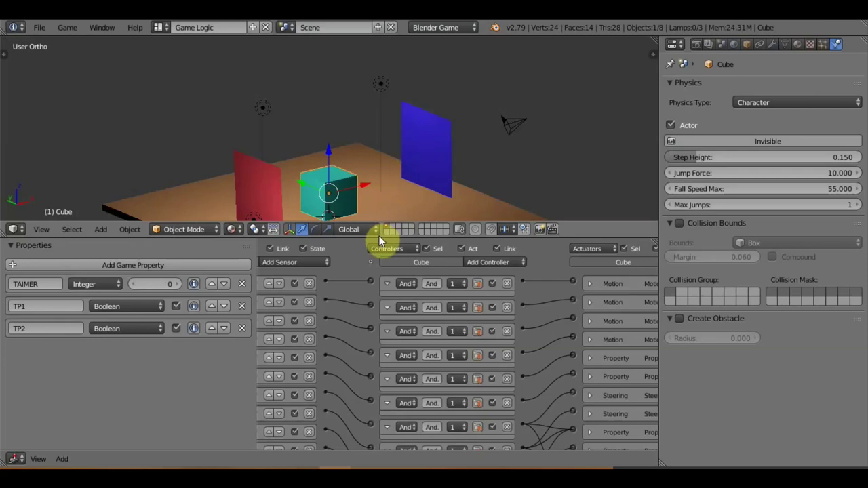
Step: Play the game, steering the cube forward and back past the blue plane, then exit
left_click_drag(385, 241, 396, 402)
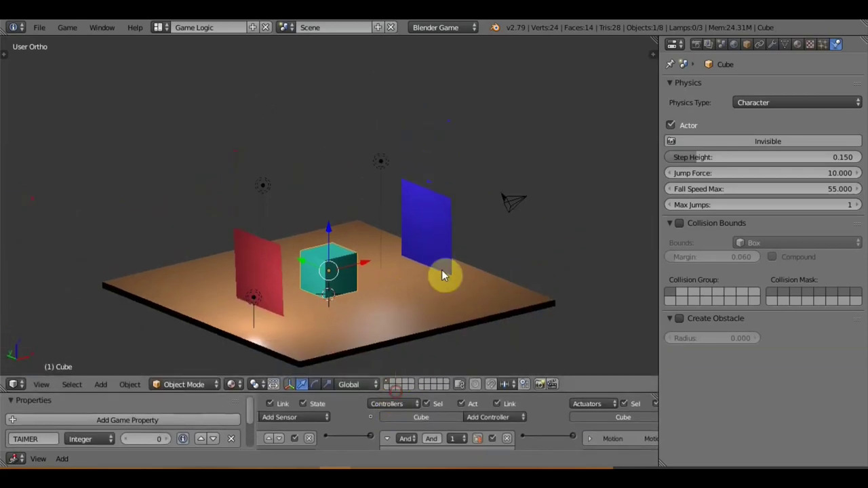
key("p")
key("Up")
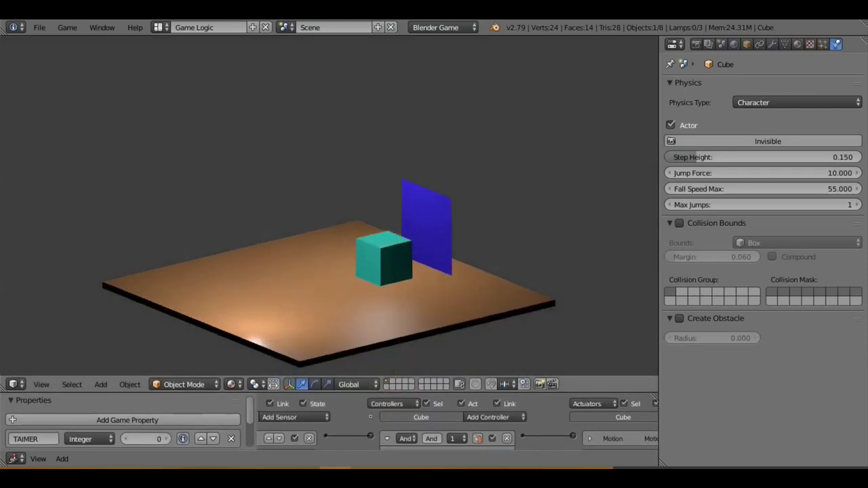
key("Down")
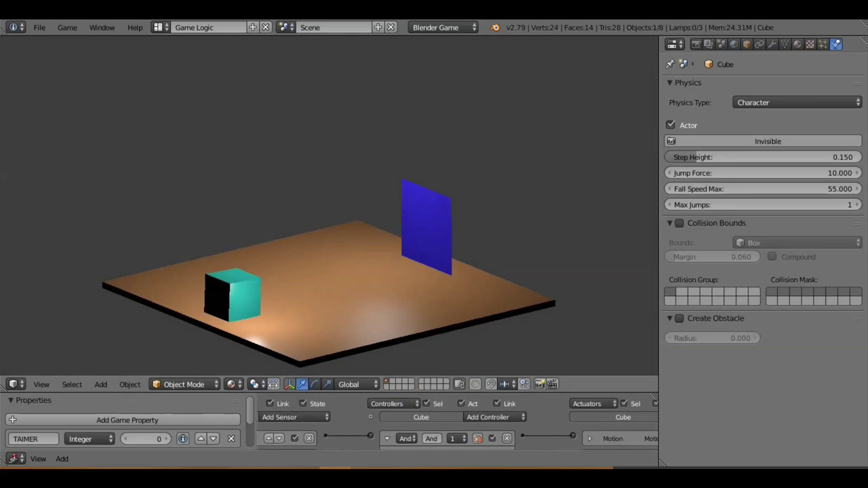
key("Up")
key("Down")
key("Up")
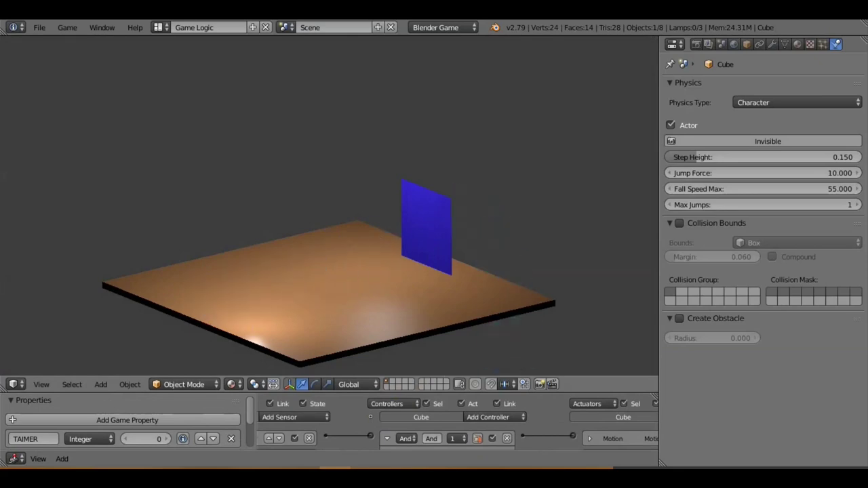
key("Escape")
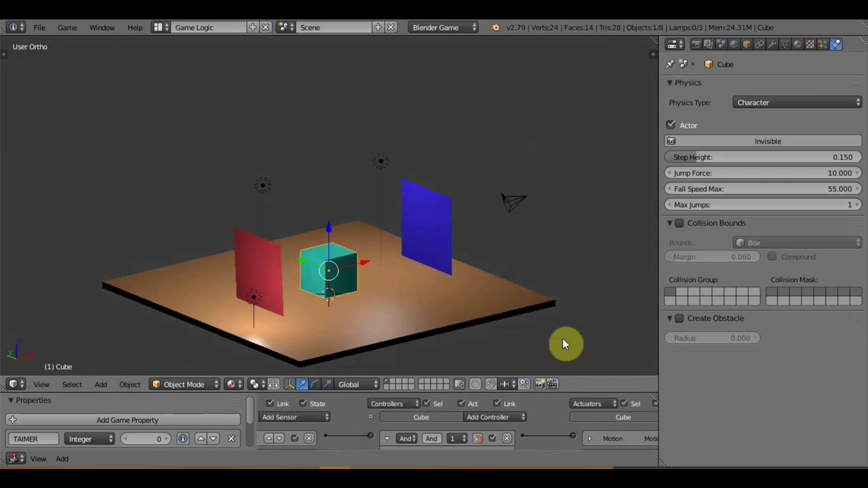
Step: Turn off Visible on the Visibility.001 actuator so it hides the cube
left_click_drag(572, 378, 556, 133)
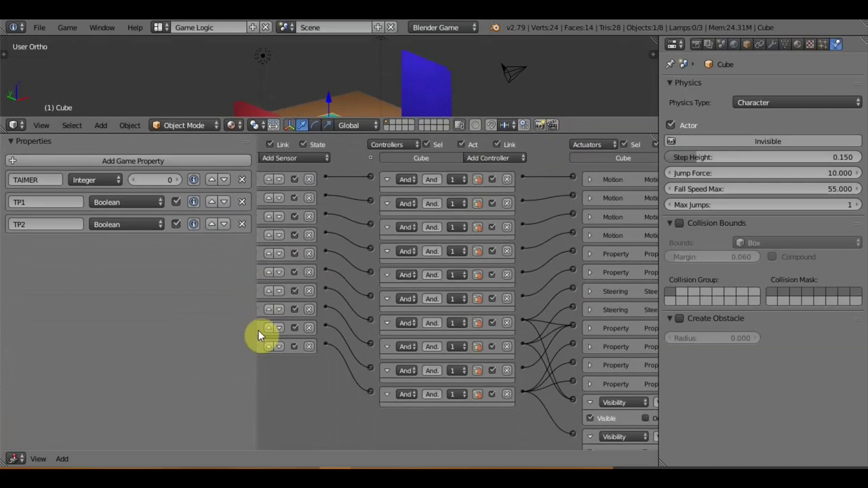
left_click_drag(259, 330, 86, 344)
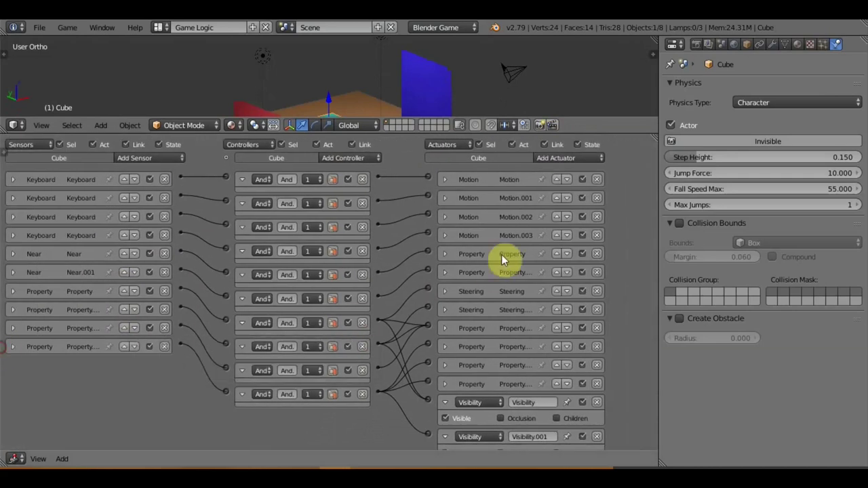
scroll(522, 249, "down", 1, "ctrl")
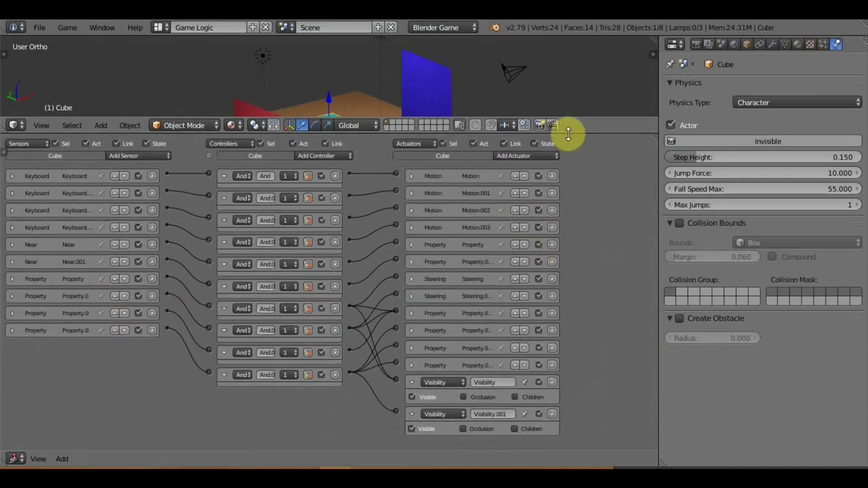
left_click_drag(563, 120, 562, 49)
scroll(440, 363, "up", 1, "ctrl")
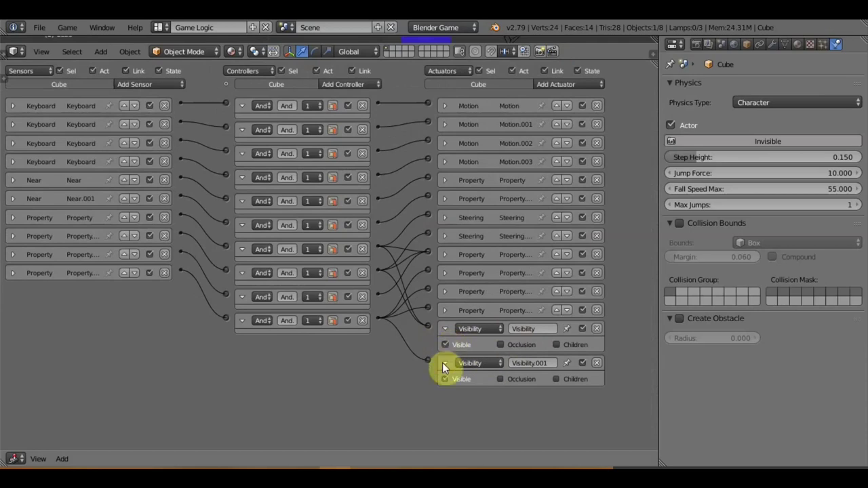
left_click(445, 379)
Step: Briefly test-run the game, then resize the 3D view and logic editor panels
left_click_drag(607, 45, 622, 364)
key("p")
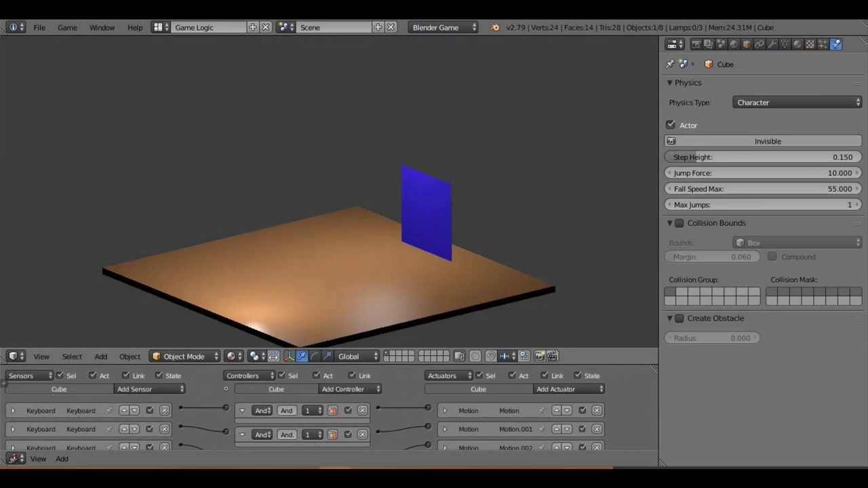
key("Escape")
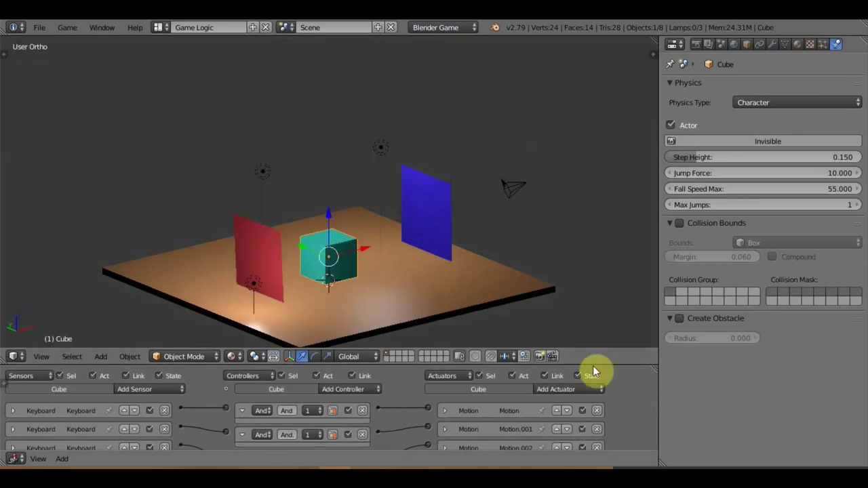
left_click_drag(594, 349, 601, 79)
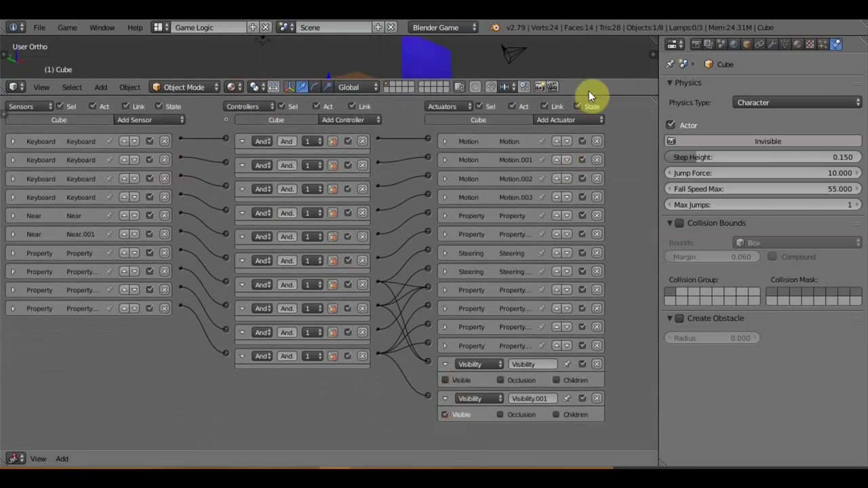
left_click_drag(589, 80, 608, 373)
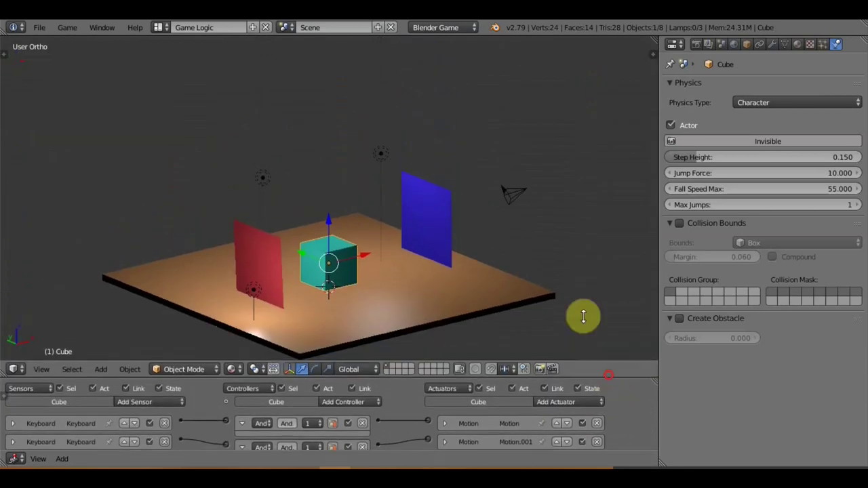
left_click_drag(583, 316, 580, 324)
Step: Play the game, steering the cube behind the blue plane and back out, then exit to the editor
key("p")
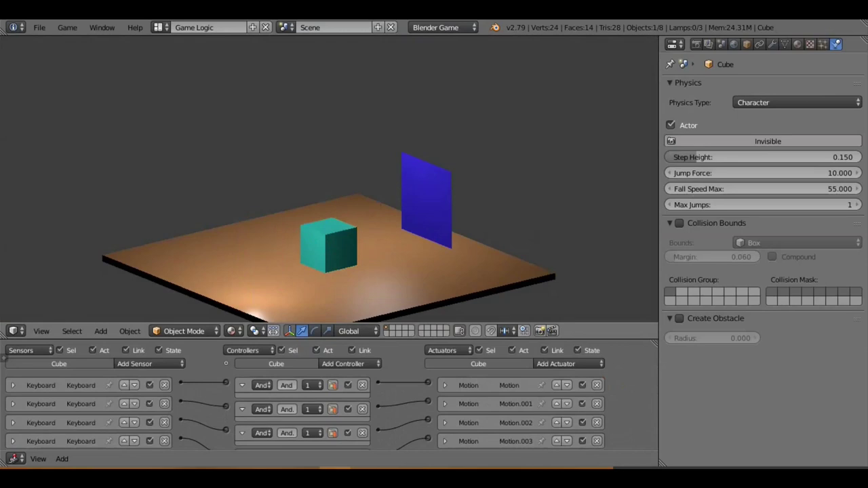
key("Up")
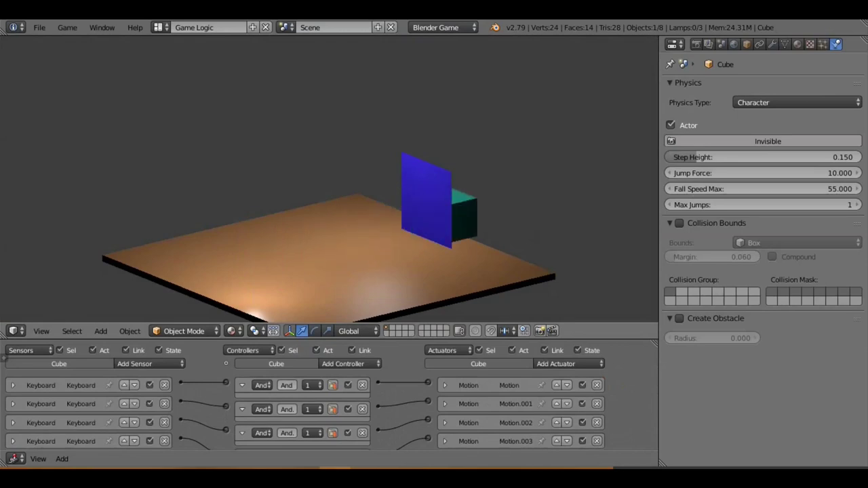
key("Down")
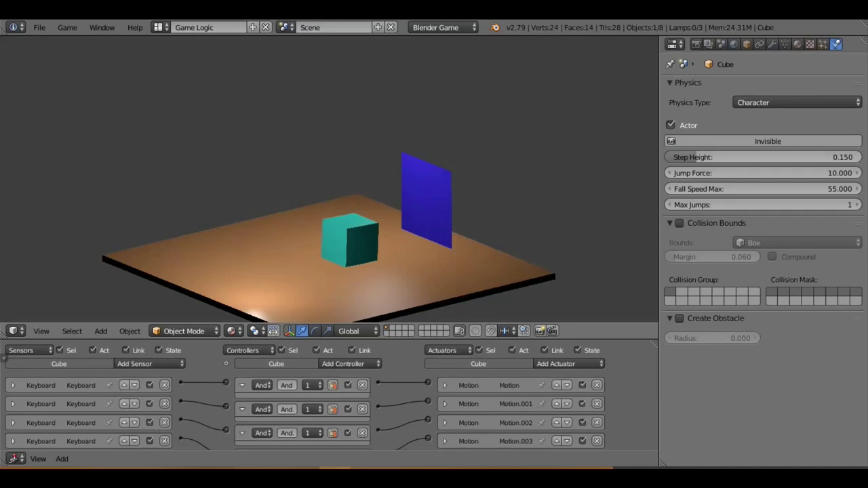
key("Up")
key("Left")
key("Right")
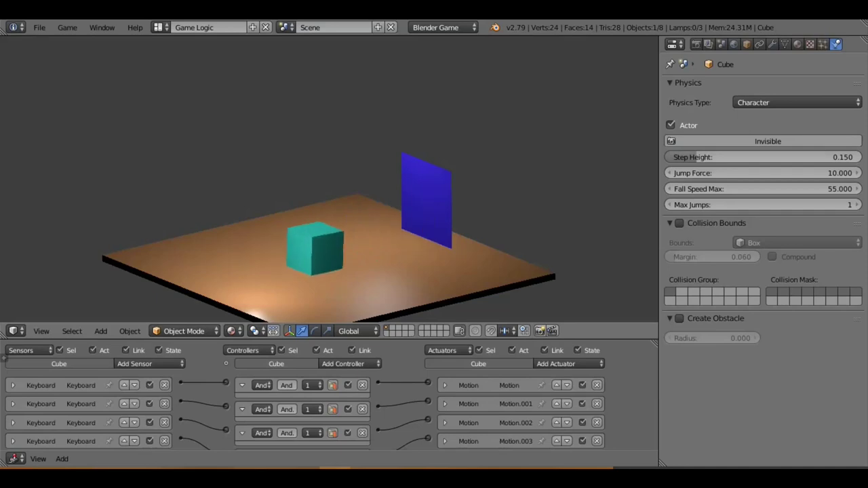
key("Up")
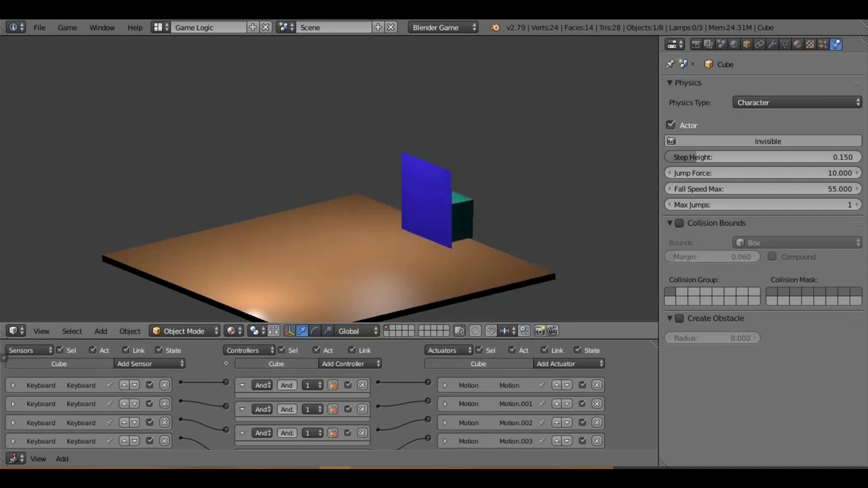
key("Down")
key("Up")
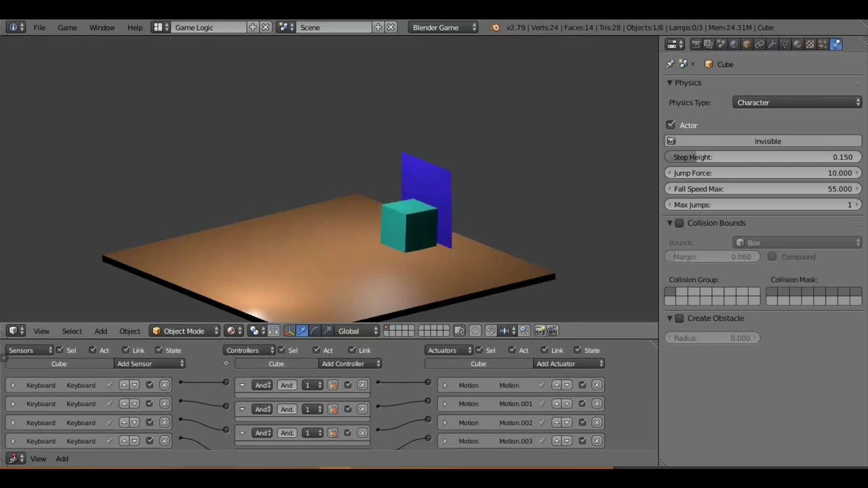
key("Left")
key("Escape")
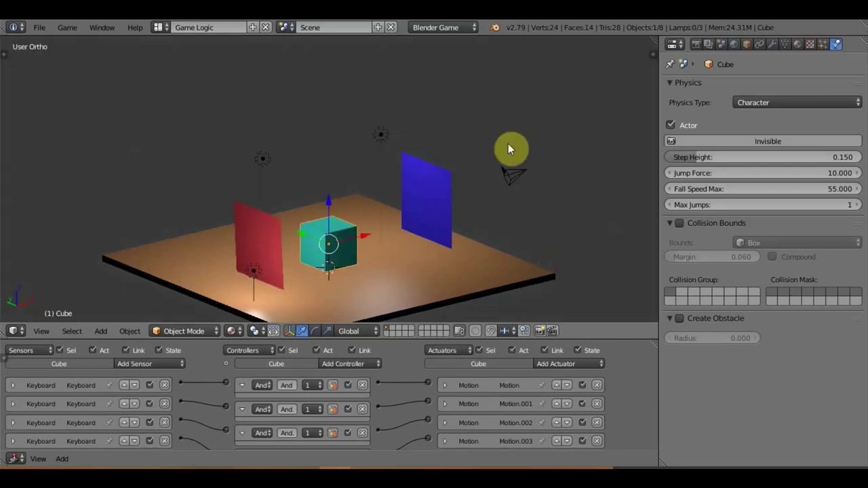
Step: Turn off Backface Culling in red plane TP1's material game settings, then reselect the cube
right_click(276, 232)
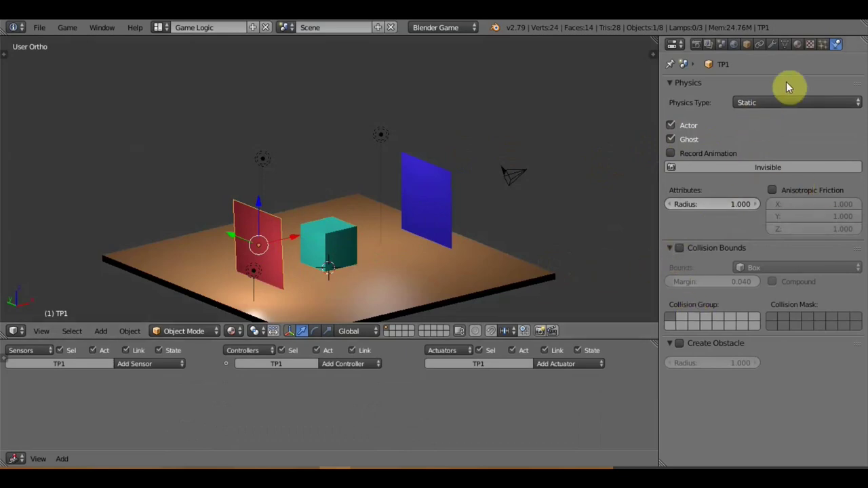
left_click(797, 44)
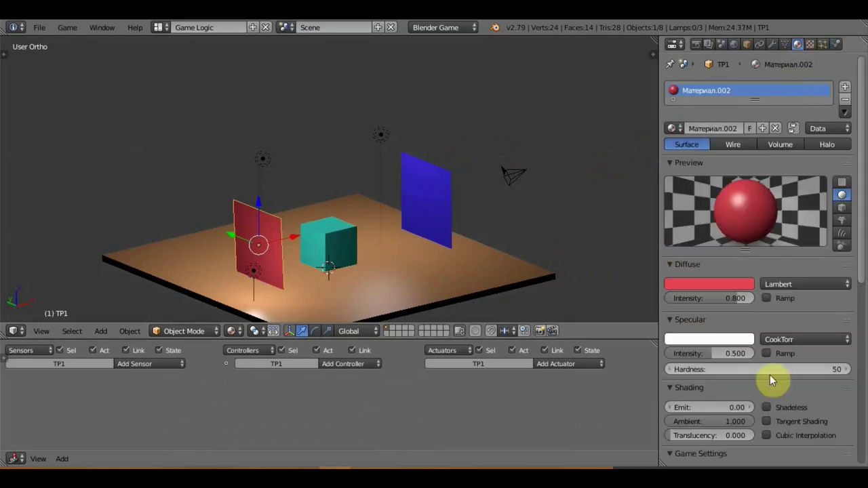
scroll(768, 377, "down", 2)
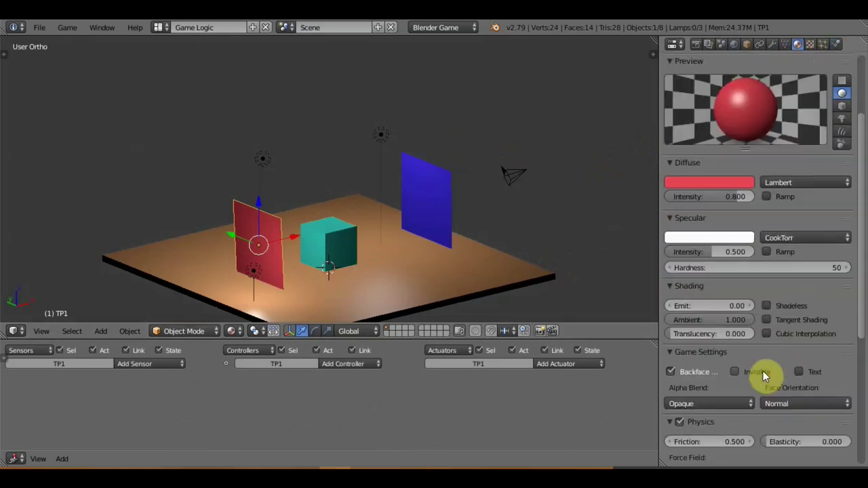
left_click(670, 372)
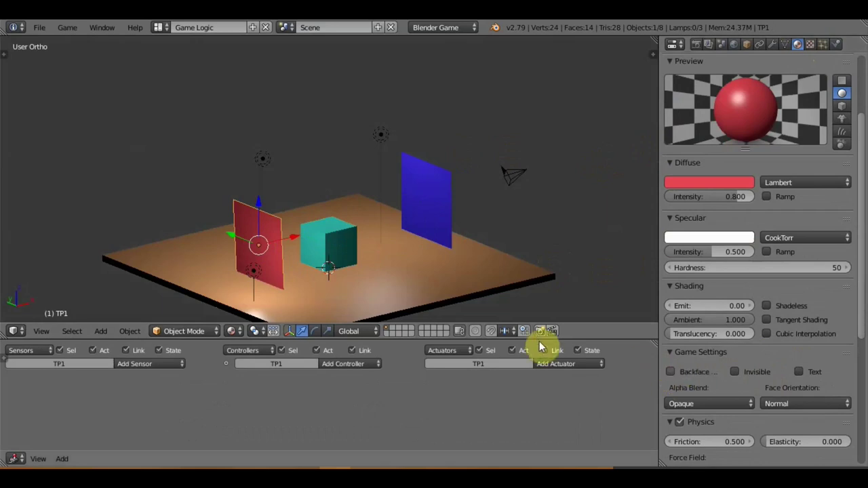
right_click(348, 234)
Step: Run the game, driving the cube into the red plane and past the blue one, then stop
key("p")
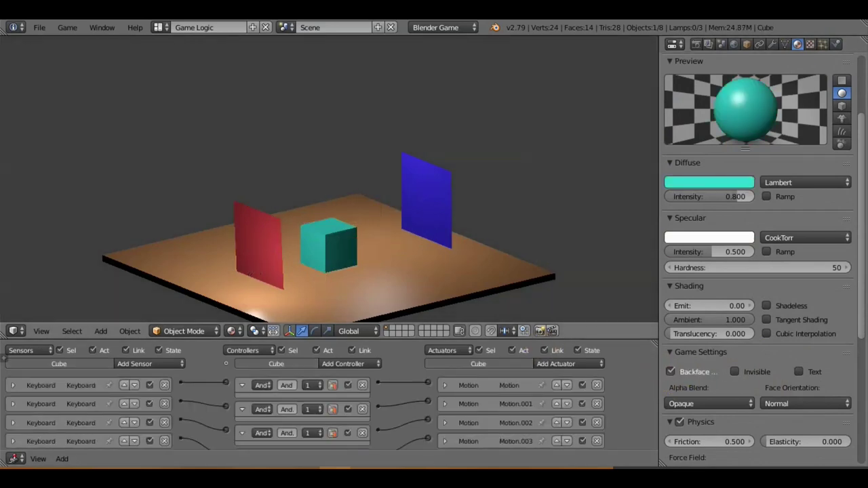
key("Right")
key("Left")
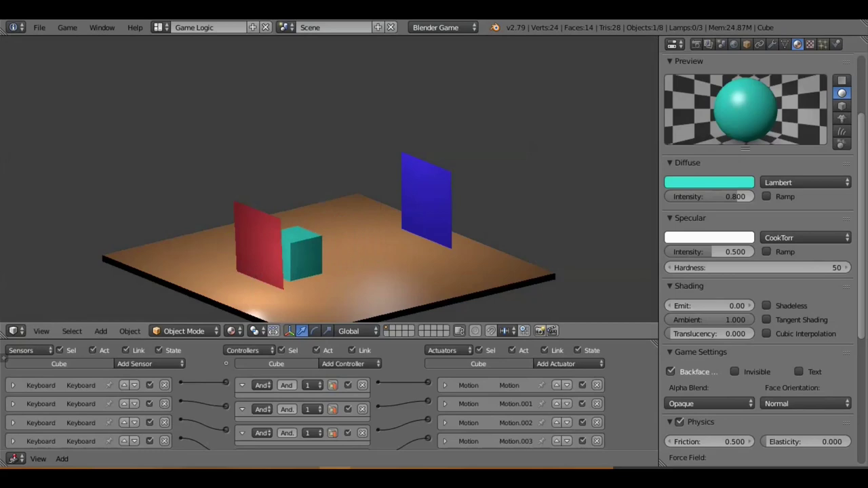
key("Down")
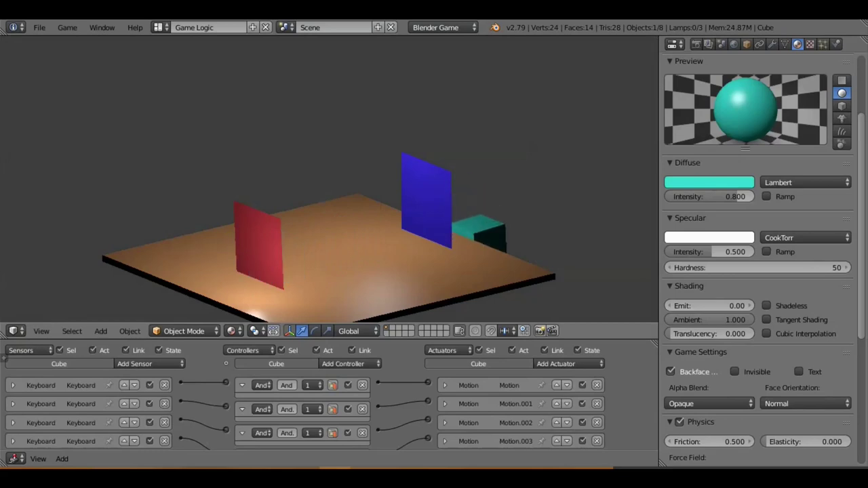
key("Escape")
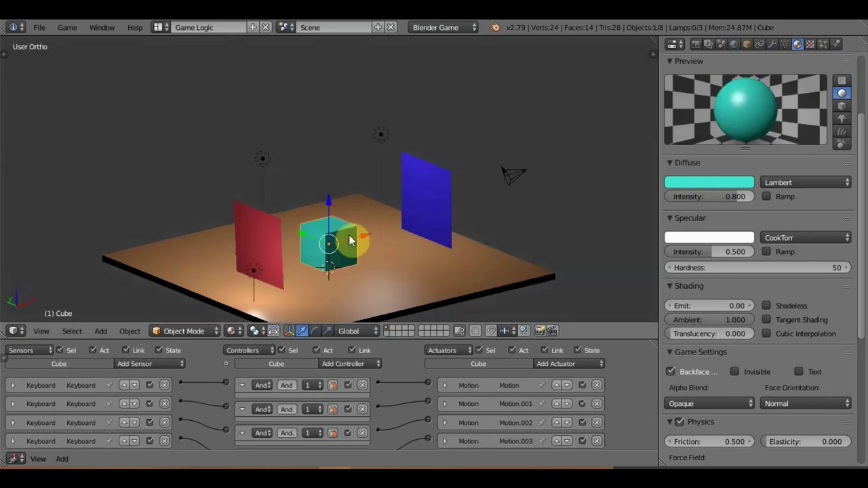
Step: Start a second run, moving the cube between the red and blue planes before exiting
key("p")
key("Right")
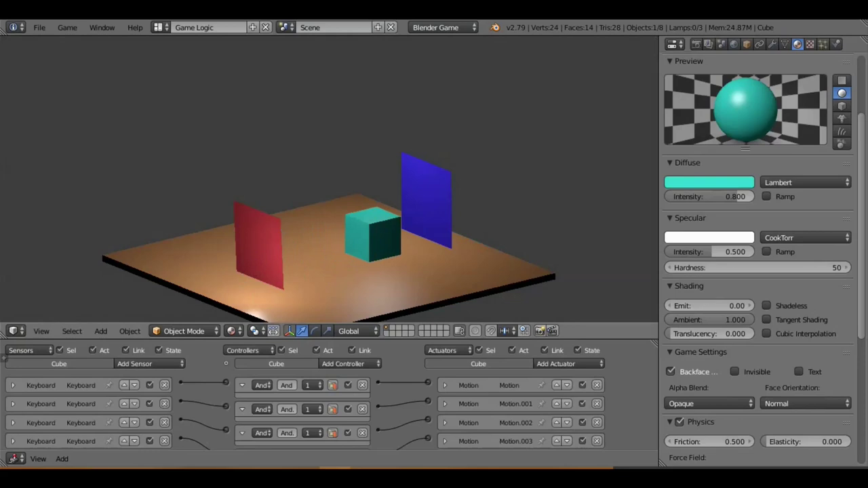
key("Left")
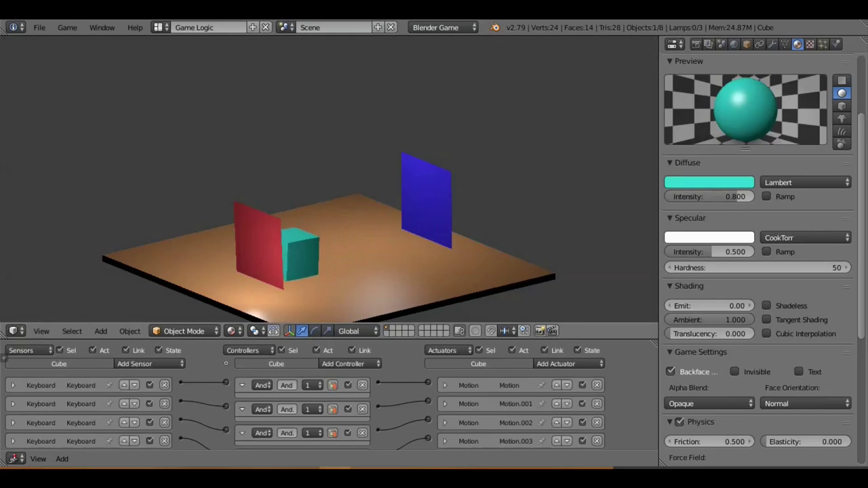
key("Left")
key("Right")
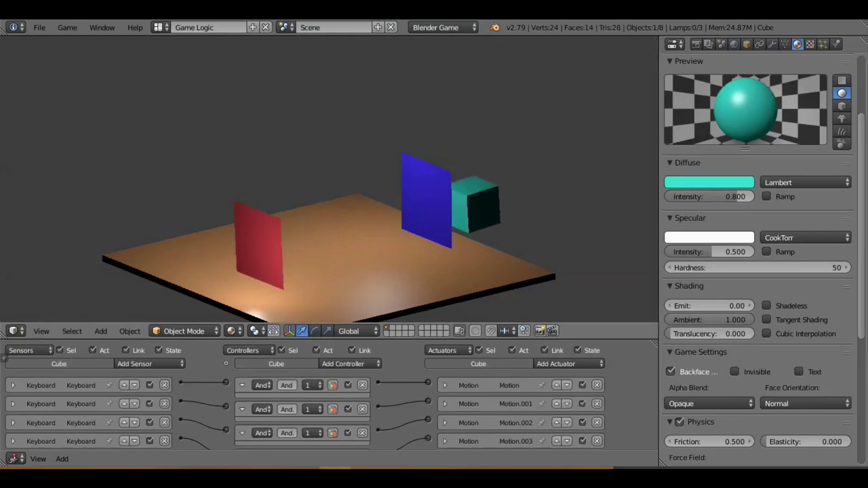
key("Left")
key("Escape")
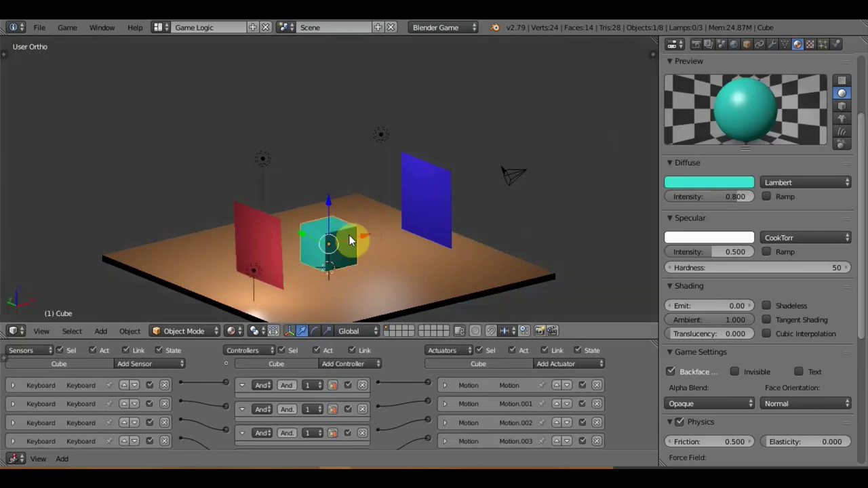
Step: Play a third run, steering the cube from beside the red plane to behind the blue plane
key("p")
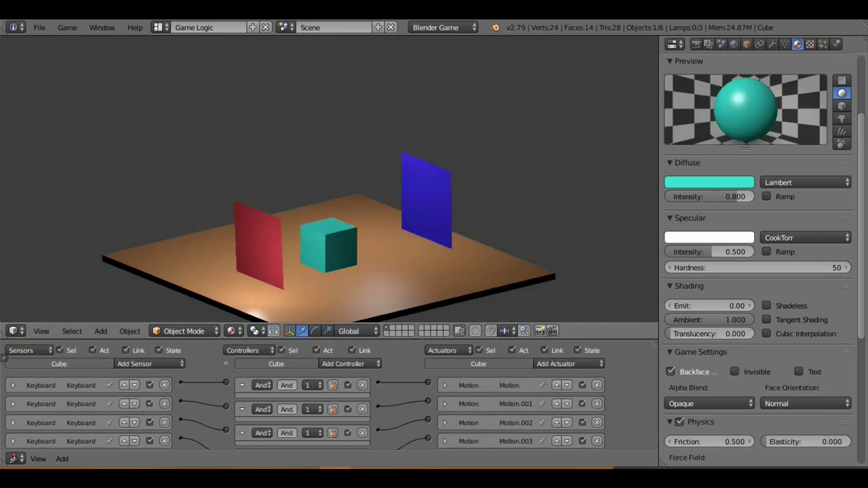
key("Left")
key("Right")
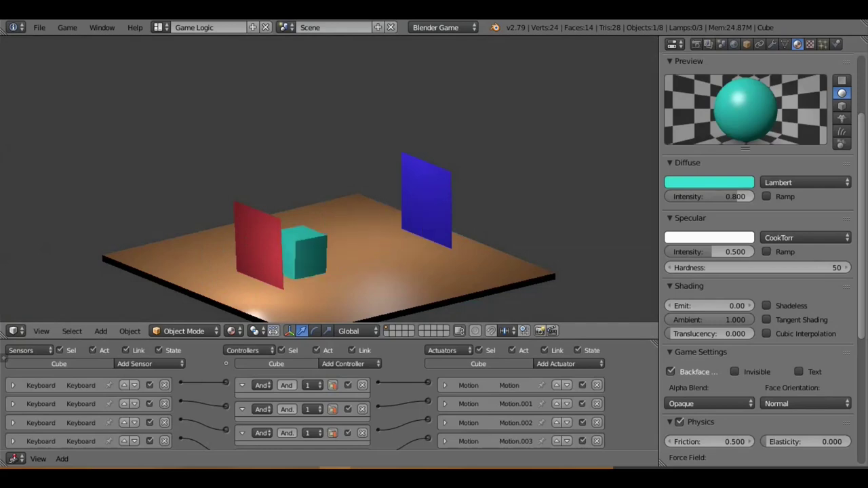
key("Right")
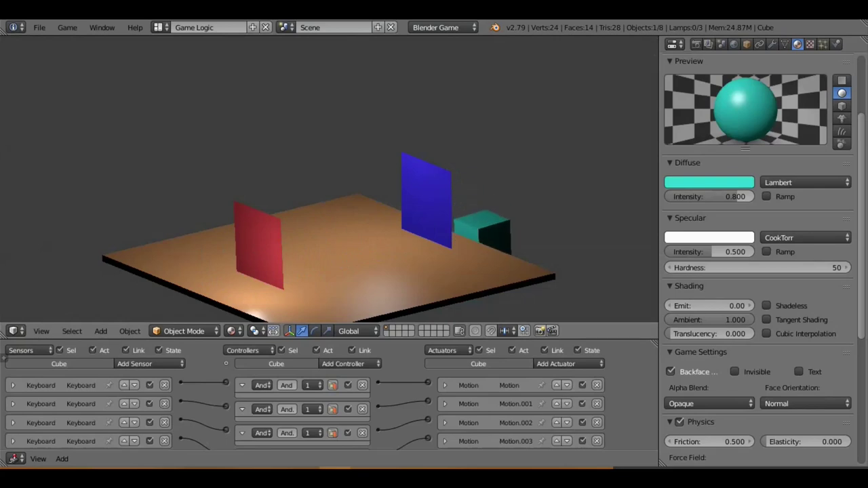
key("Escape")
Step: Launch a fourth run and shuttle the cube from the red plane across past the blue plane
key("Up")
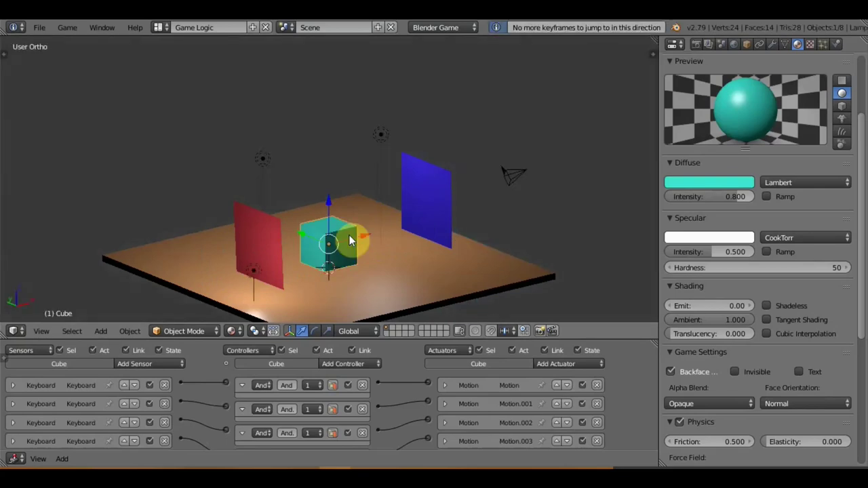
key("p")
key("Right")
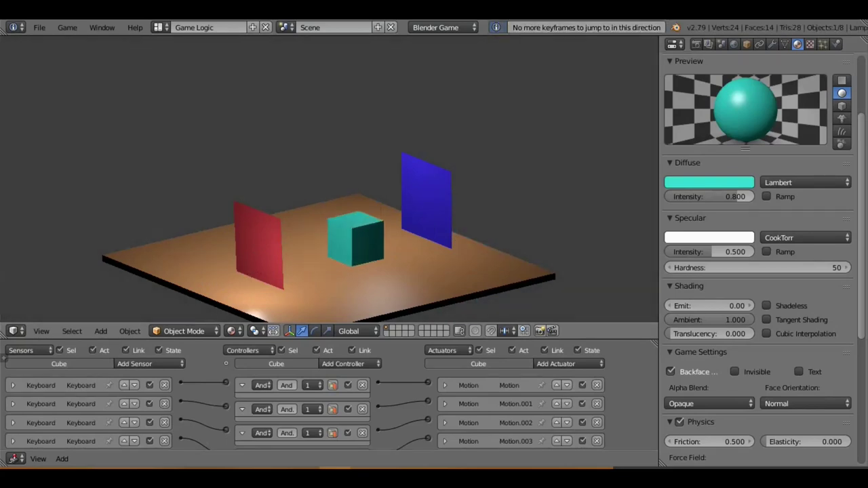
key("Left")
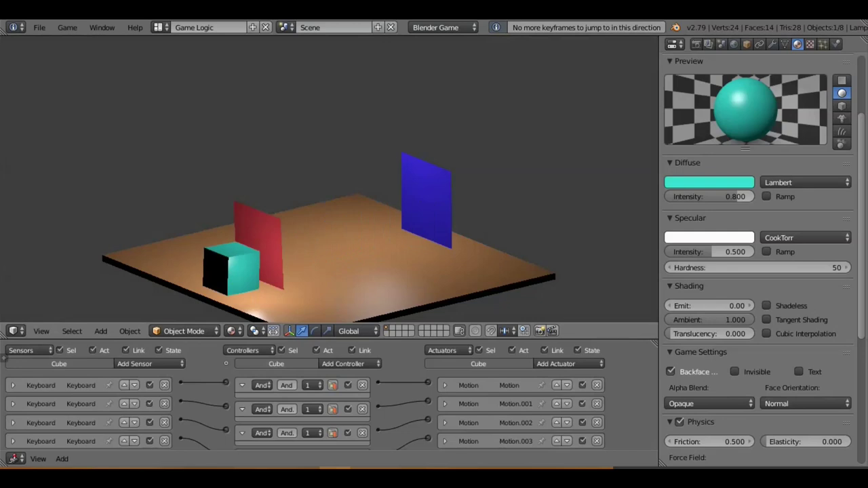
key("Right")
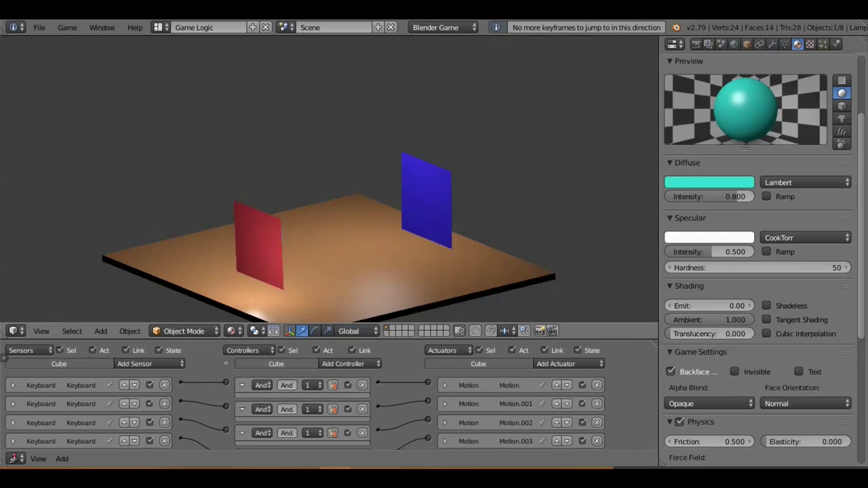
key("Right")
key("Left")
key("Right")
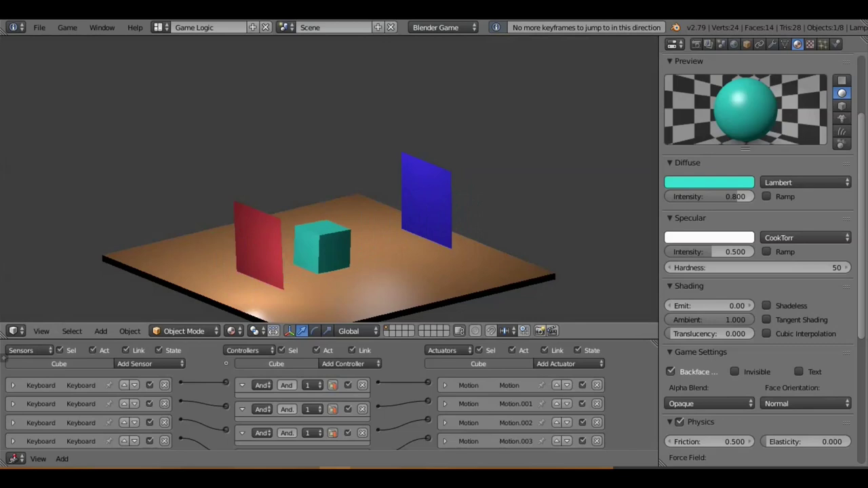
key("Left")
Step: Keep driving the cube back and forth between the red and blue planes, watching it vanish and reappear
key("Right")
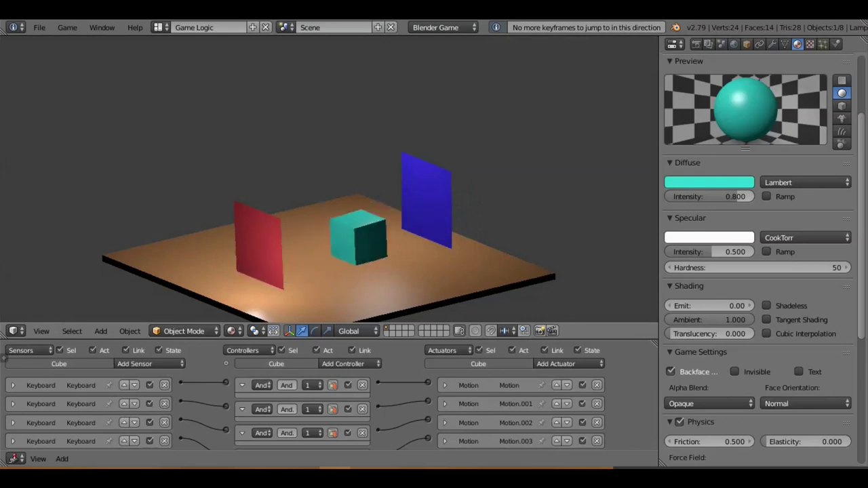
key("Left")
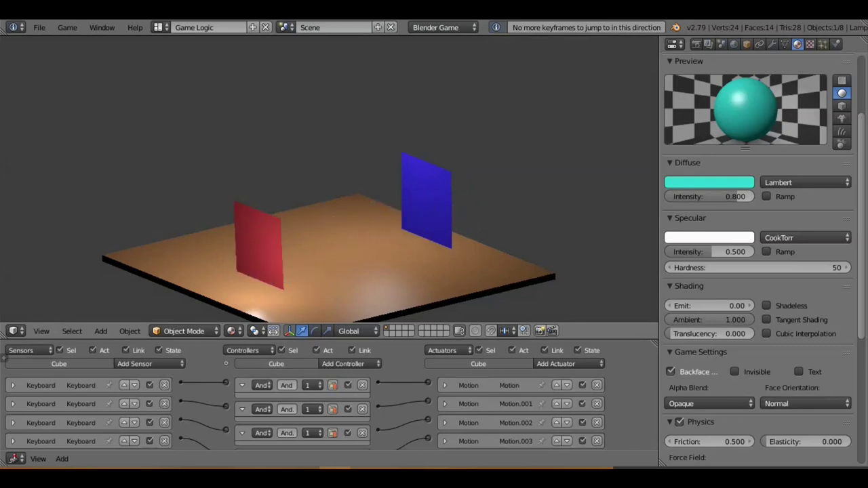
key("Right")
key("Left")
key("Right")
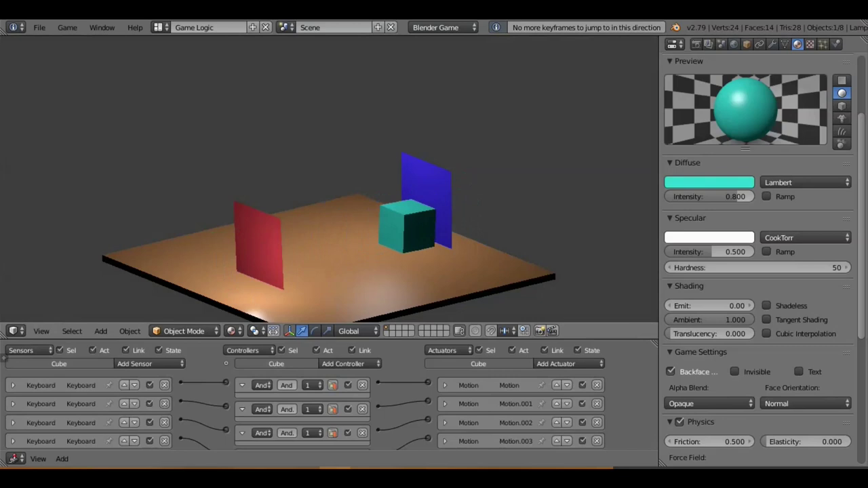
key("Left")
key("Right")
key("Left")
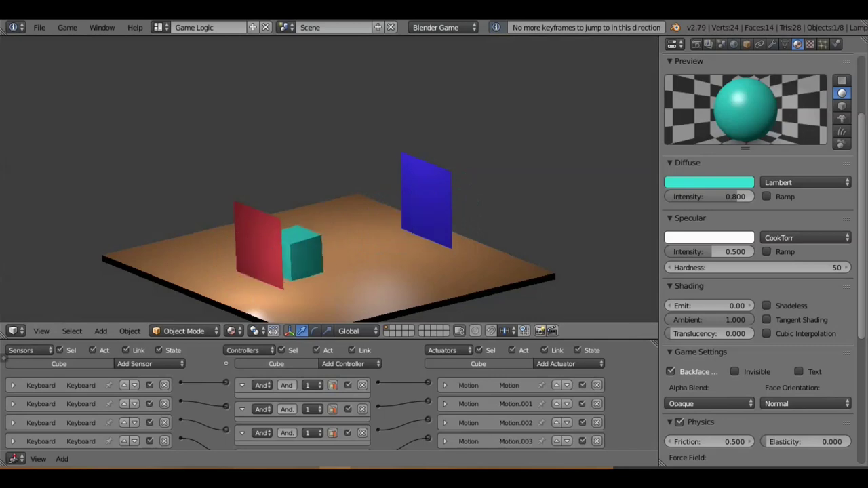